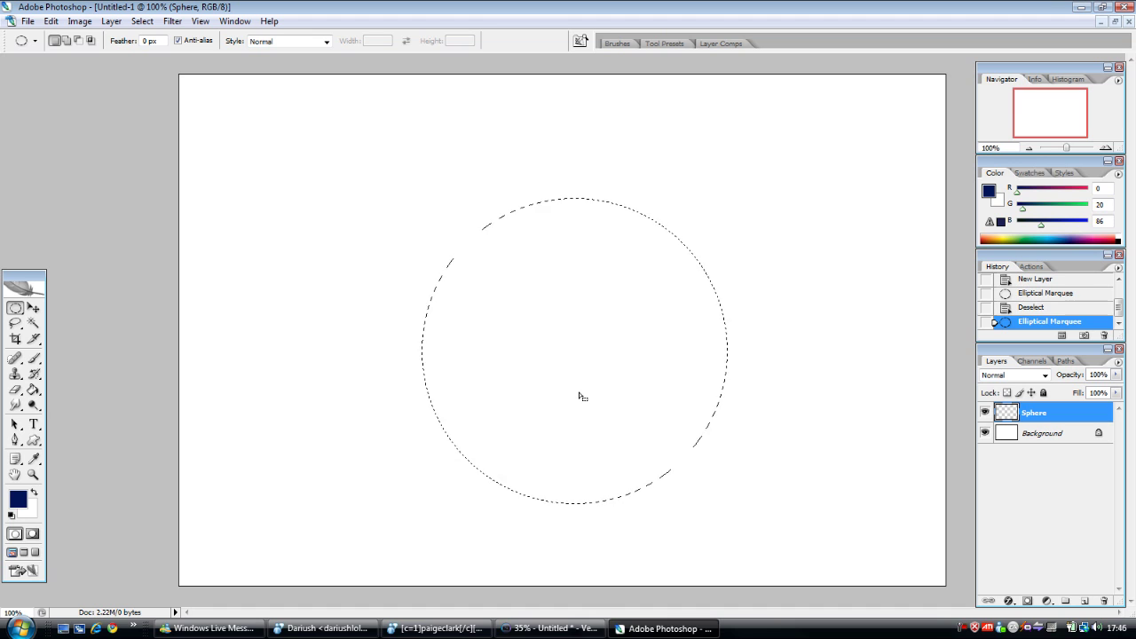
Move the circular selection to the page centre, paint it solid dark navy, and deselect.
drag(582, 397, 570, 364)
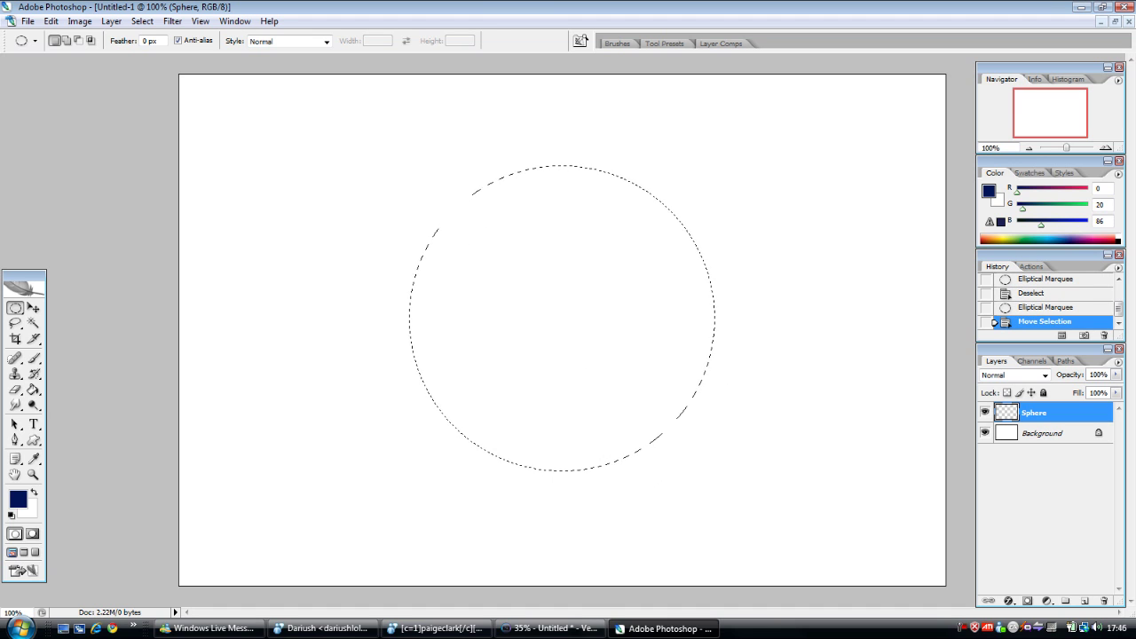
key(b)
drag(500, 329, 544, 406)
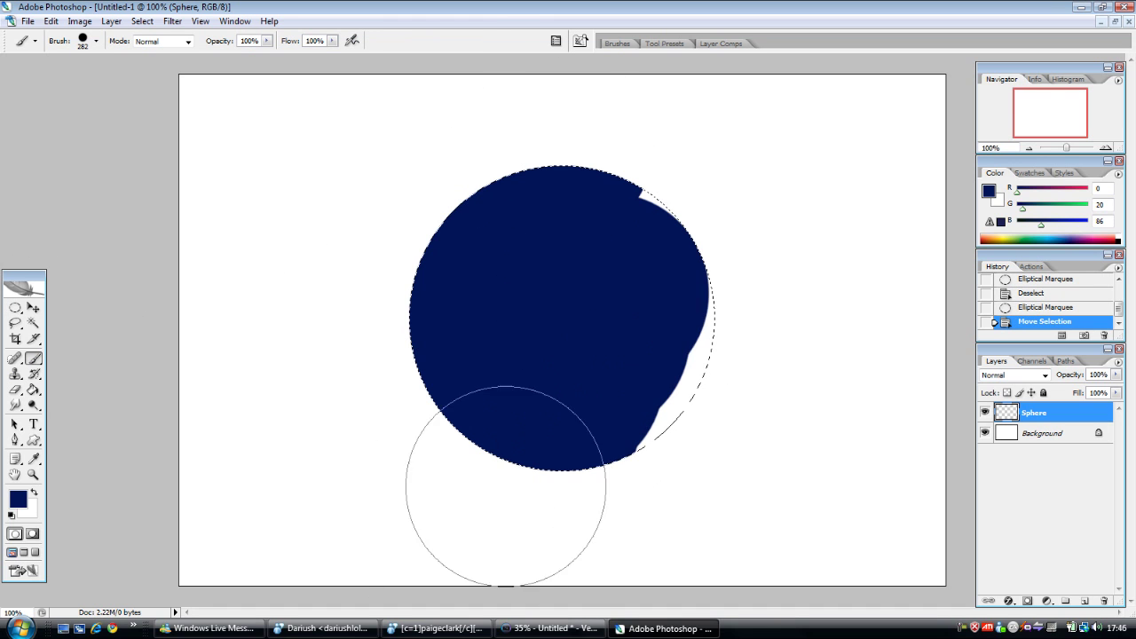
key(ctrl+d)
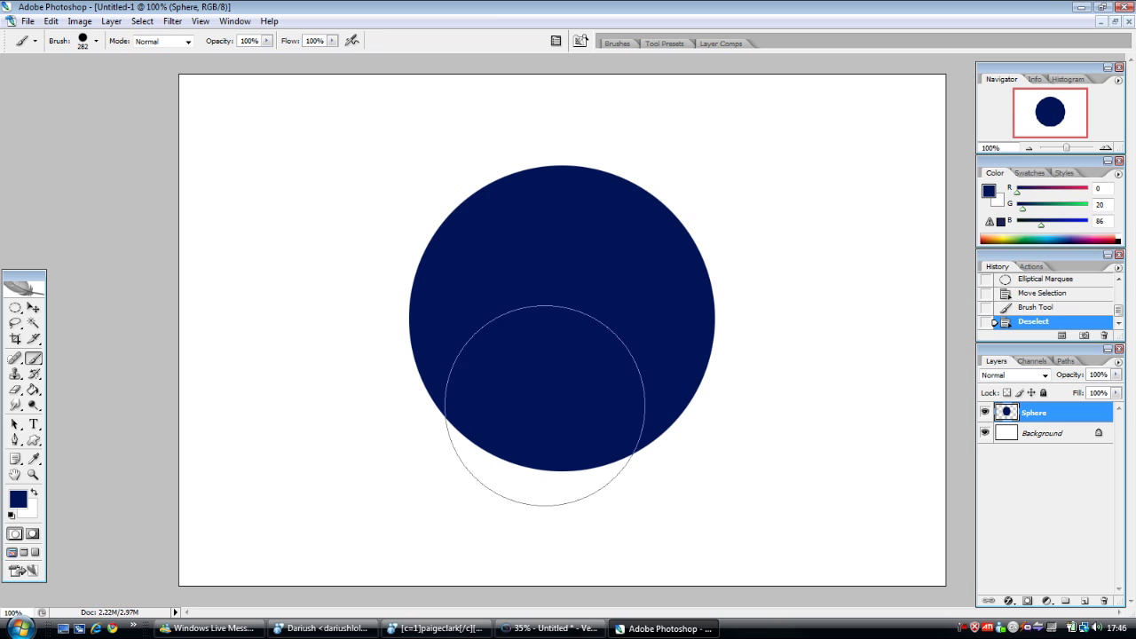
Add a Gradient Overlay using the Foreground-to-Background preset with a blue right stop.
click(112, 21)
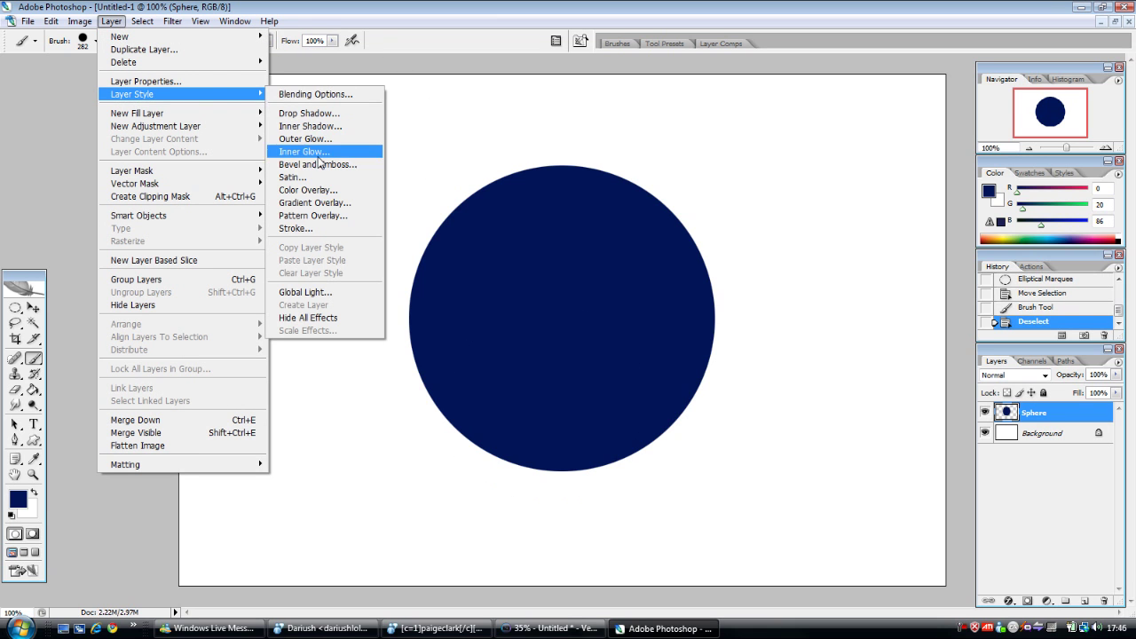
click(323, 205)
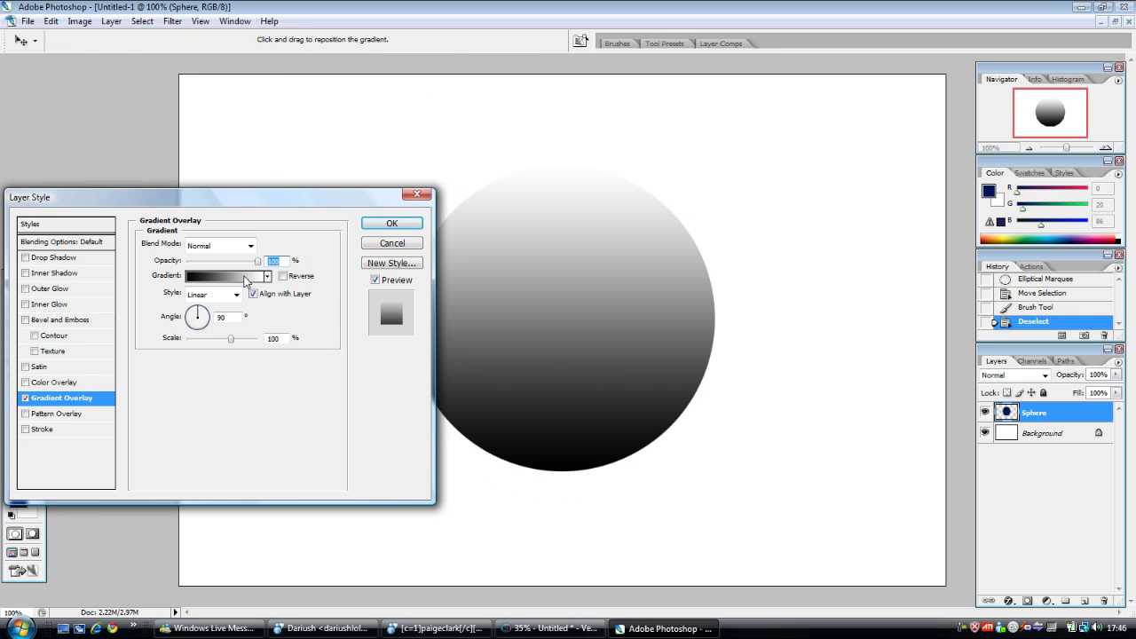
click(246, 280)
click(181, 111)
click(424, 305)
click(235, 362)
mouse_move(283, 428)
mouse_down()
mouse_move(267, 432)
mouse_move(257, 406)
mouse_up()
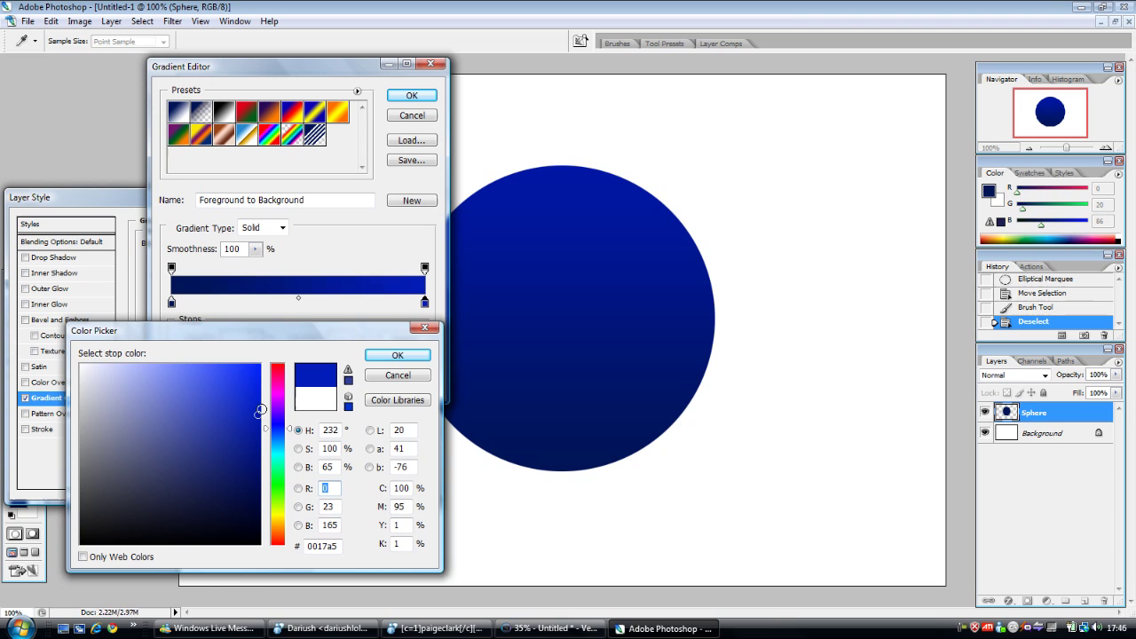
key(Return)
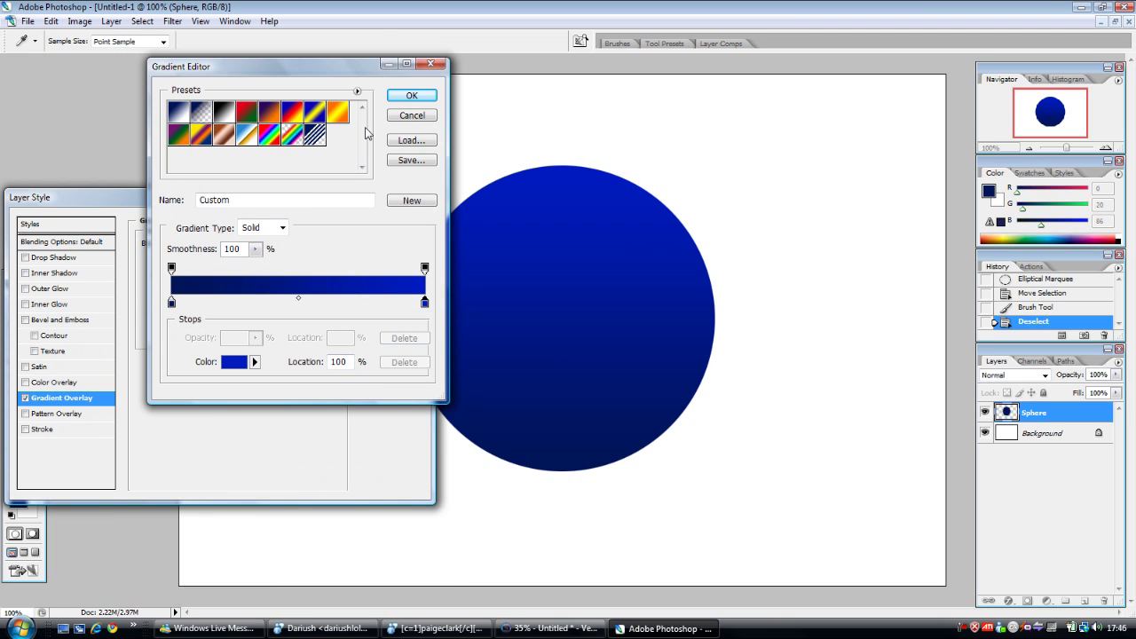
click(417, 96)
Make the overlay Radial and Reversed, darken the right stop's blue, and apply it.
click(213, 295)
click(213, 322)
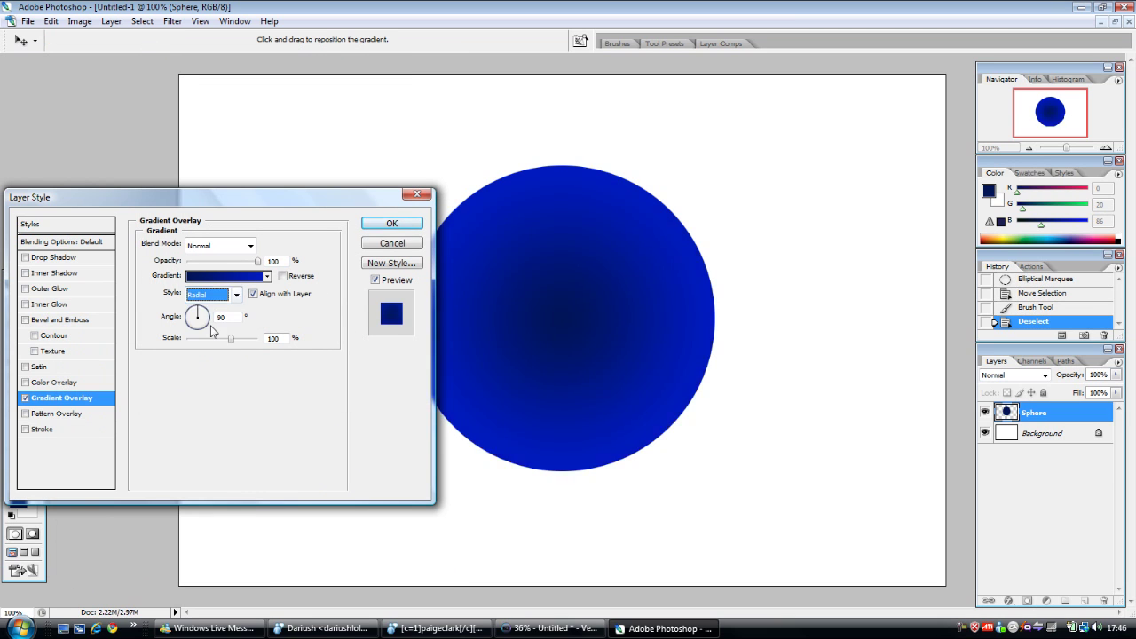
click(284, 277)
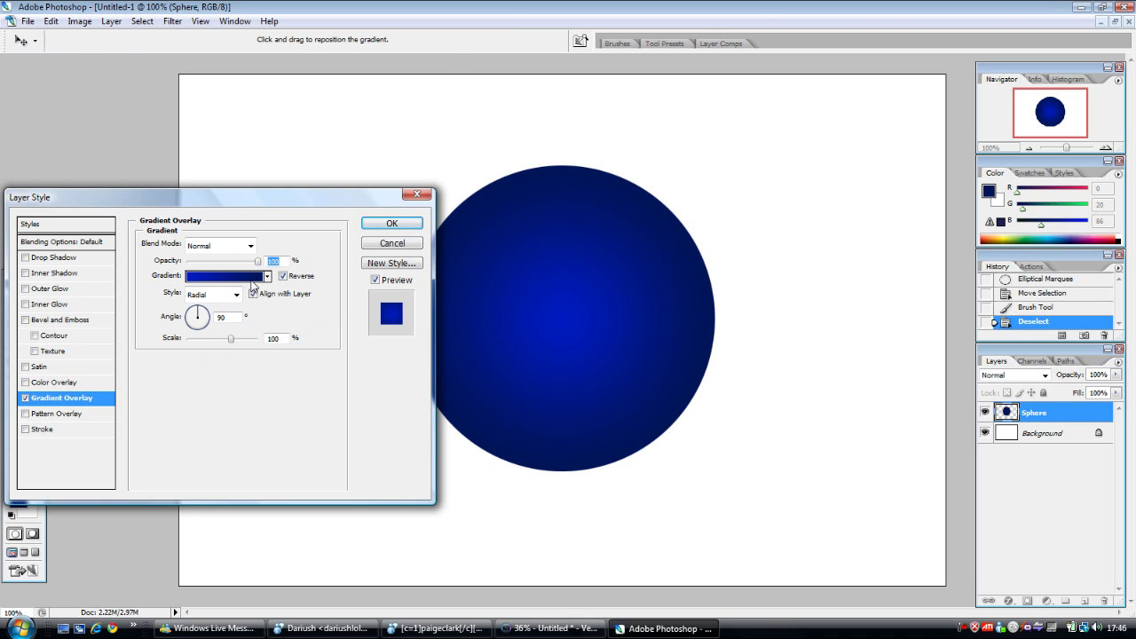
click(231, 276)
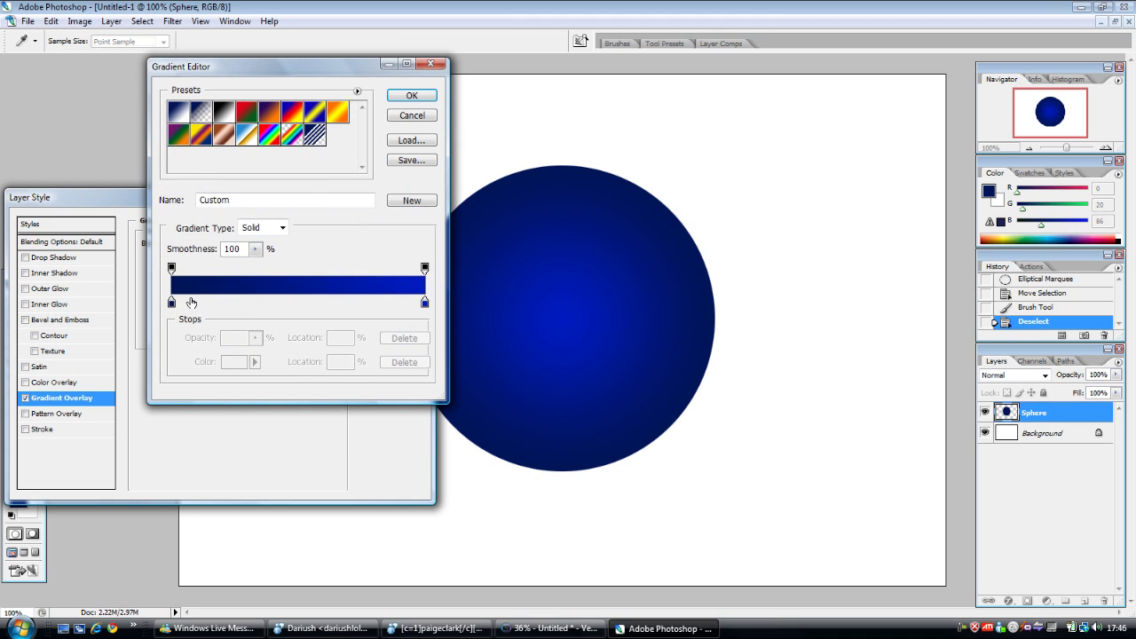
click(424, 304)
click(227, 361)
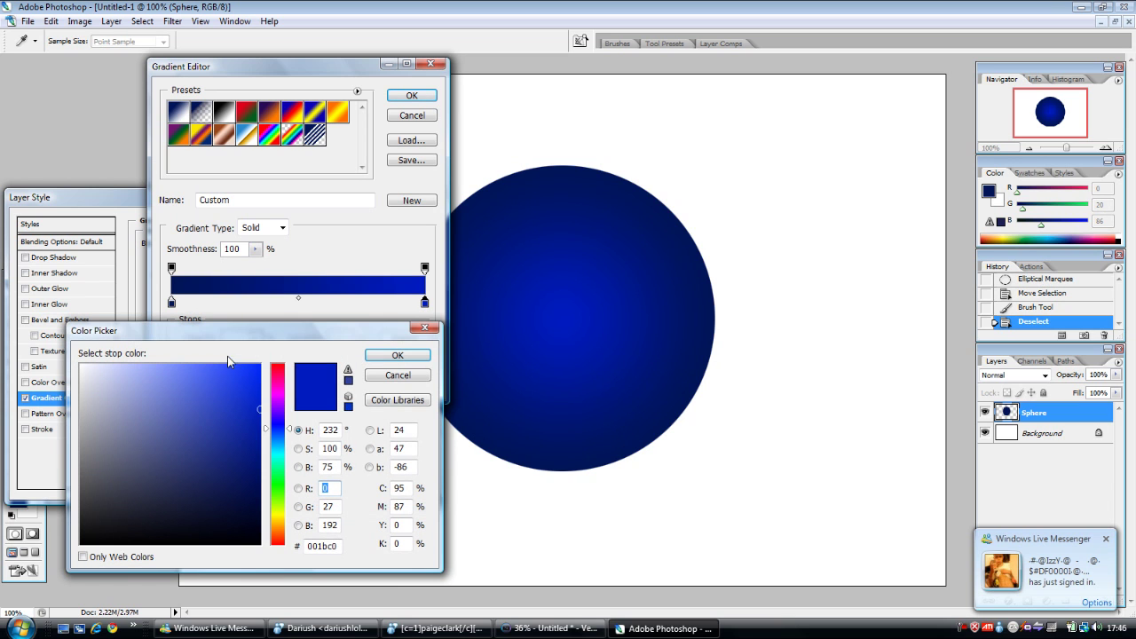
drag(258, 412, 272, 437)
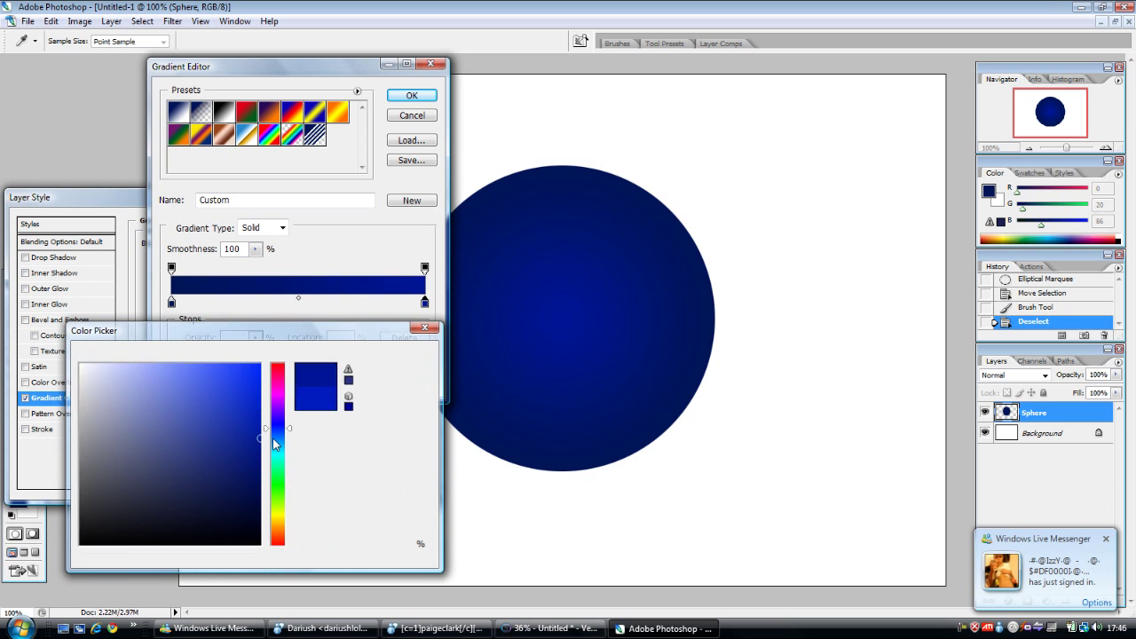
click(397, 355)
click(412, 95)
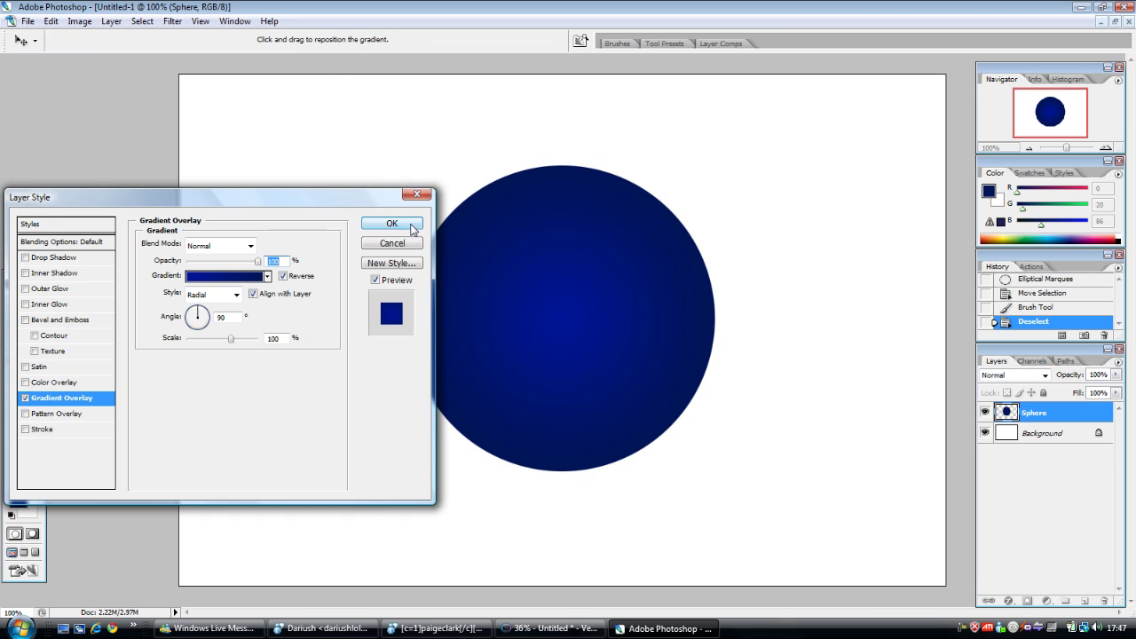
click(391, 223)
Add a new layer with a circular selection, then undo both.
right_click(1008, 510)
click(1053, 555)
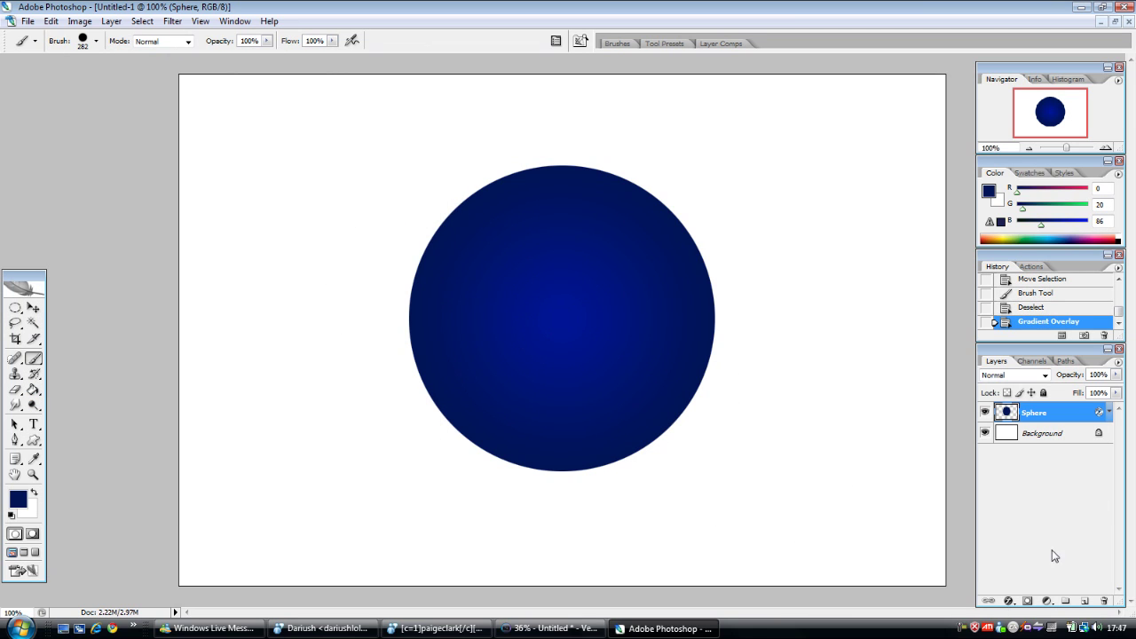
click(1085, 601)
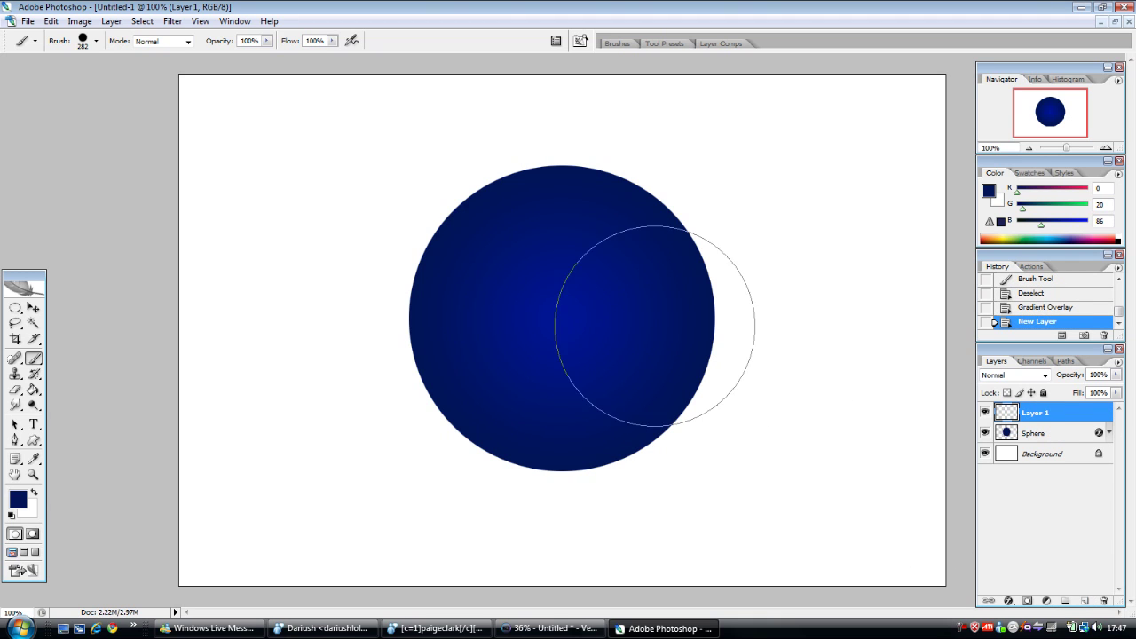
click(15, 308)
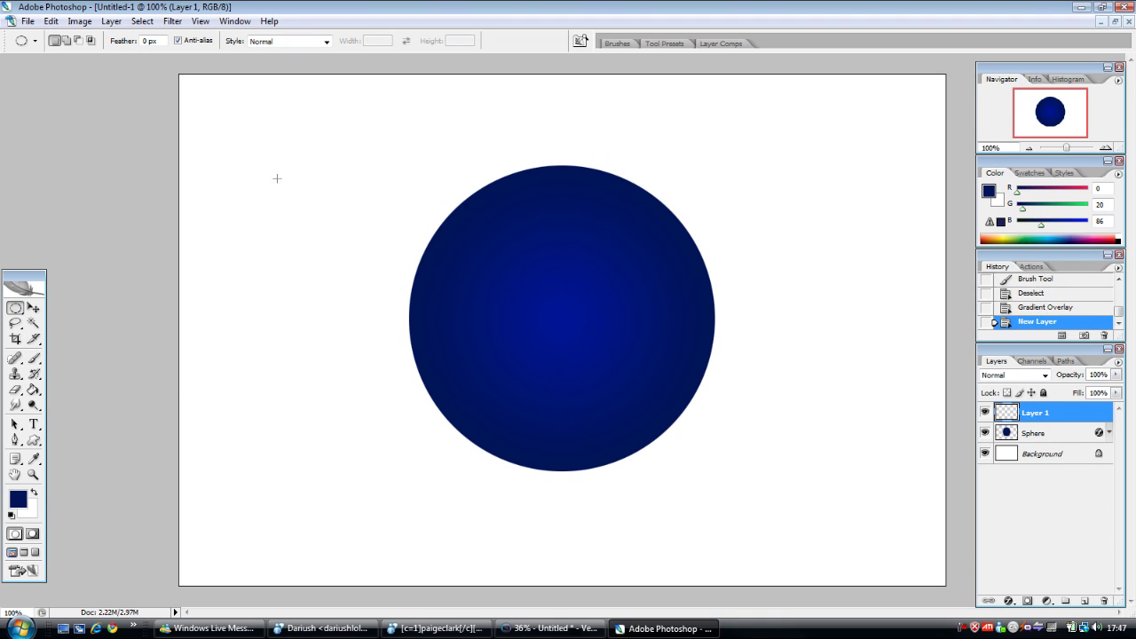
drag(699, 398, 634, 418)
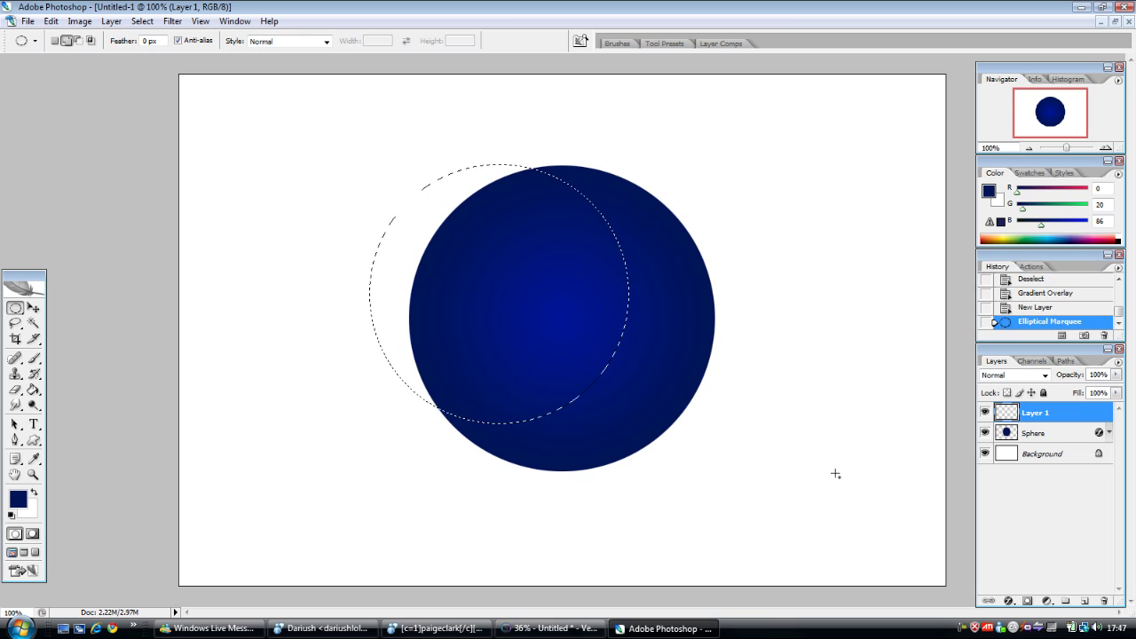
key(ctrl+z)
key(ctrl+alt+z)
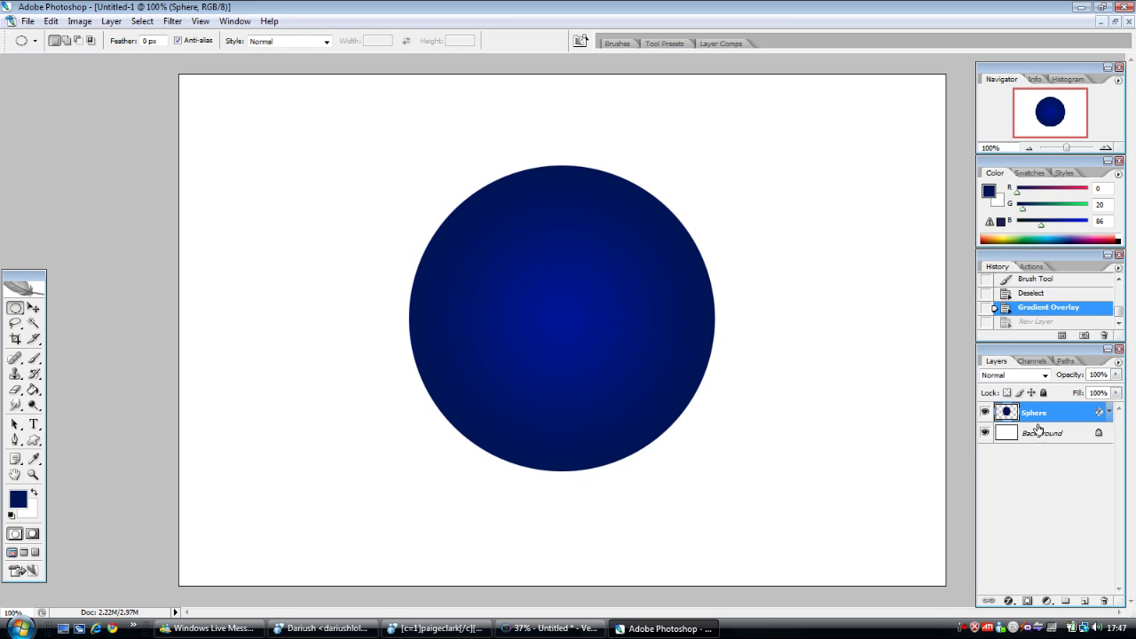
Add a blue Stroke of about 18 px to the Sphere layer.
right_click(1030, 416)
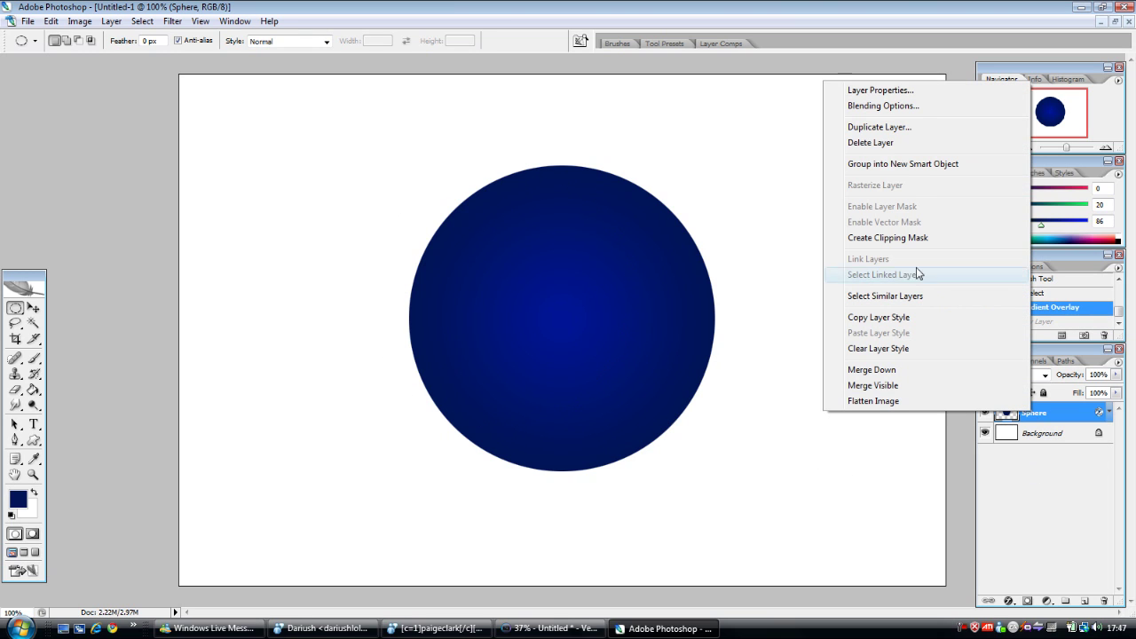
click(857, 106)
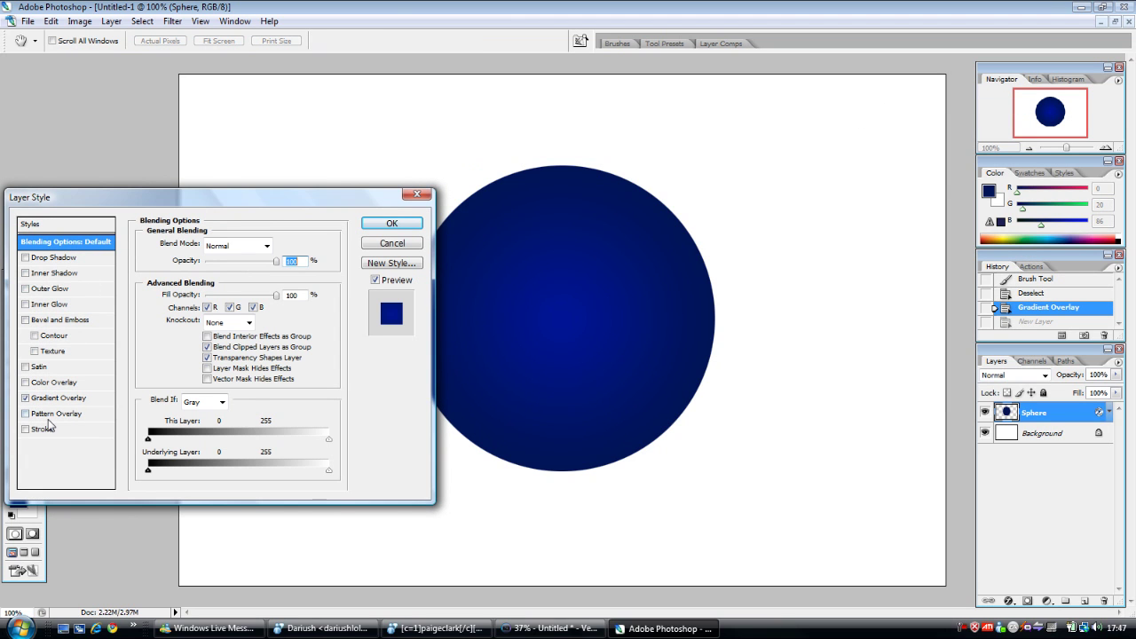
click(43, 429)
click(177, 338)
mouse_move(240, 417)
mouse_down()
mouse_move(276, 433)
mouse_move(261, 388)
mouse_up()
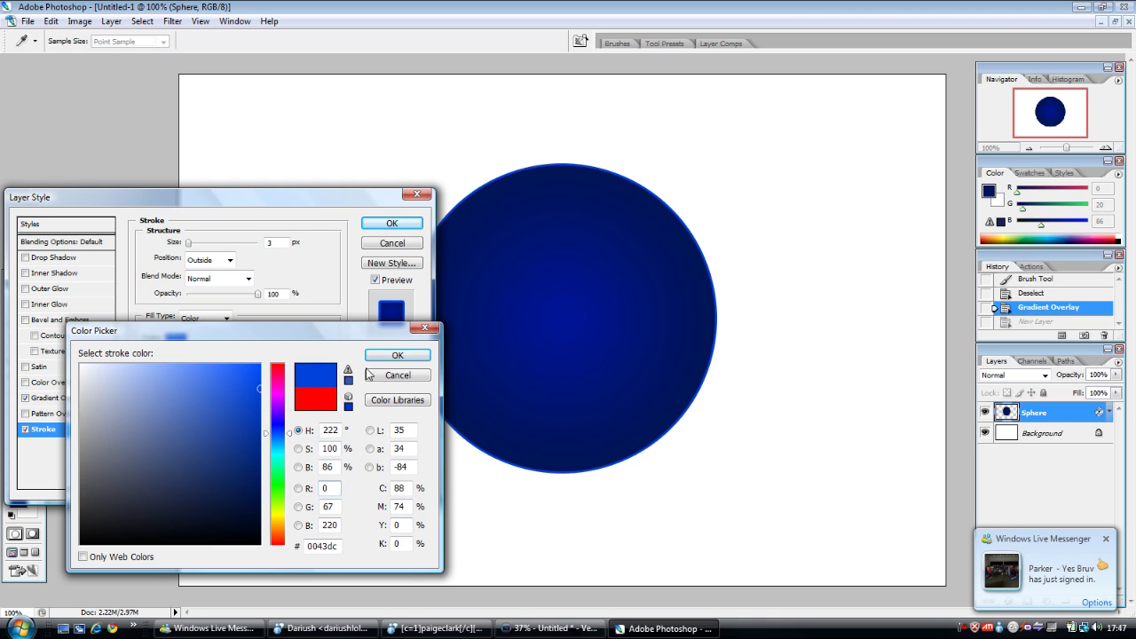
click(397, 355)
drag(188, 243, 194, 251)
click(204, 318)
Change the stroke fill type to Gradient and make its right colour stop blue.
click(205, 340)
click(204, 338)
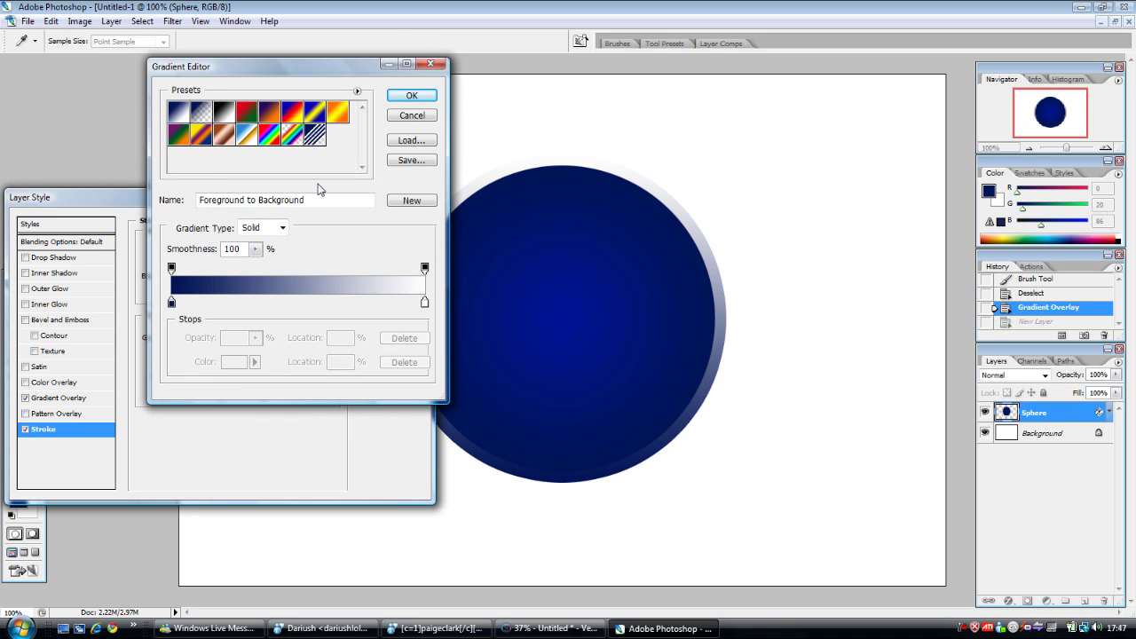
double_click(424, 303)
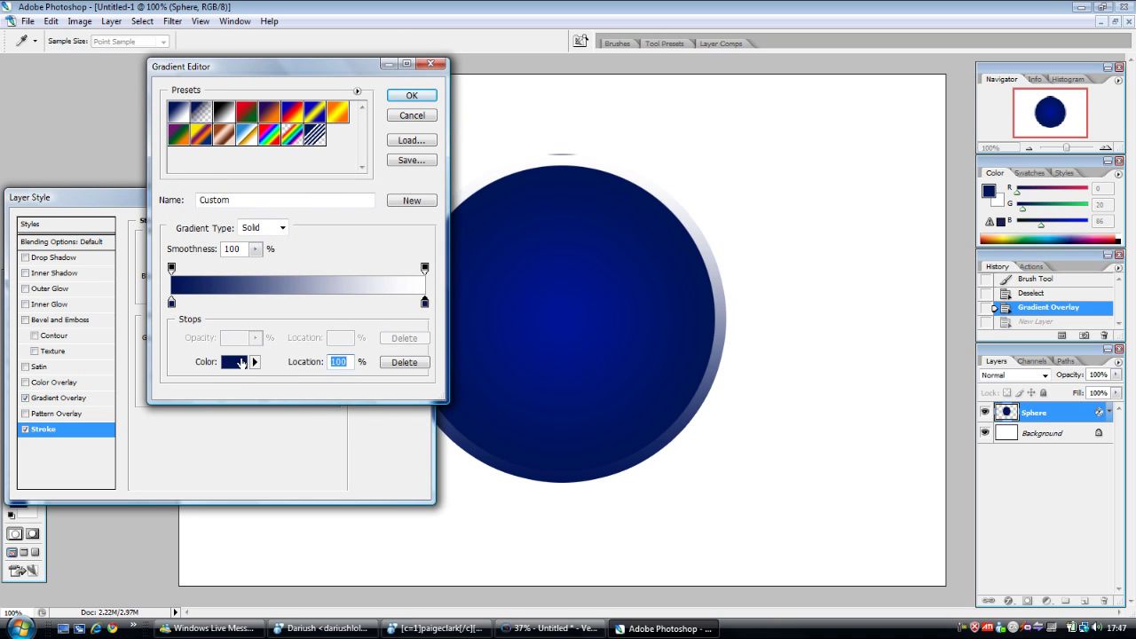
click(261, 415)
click(292, 384)
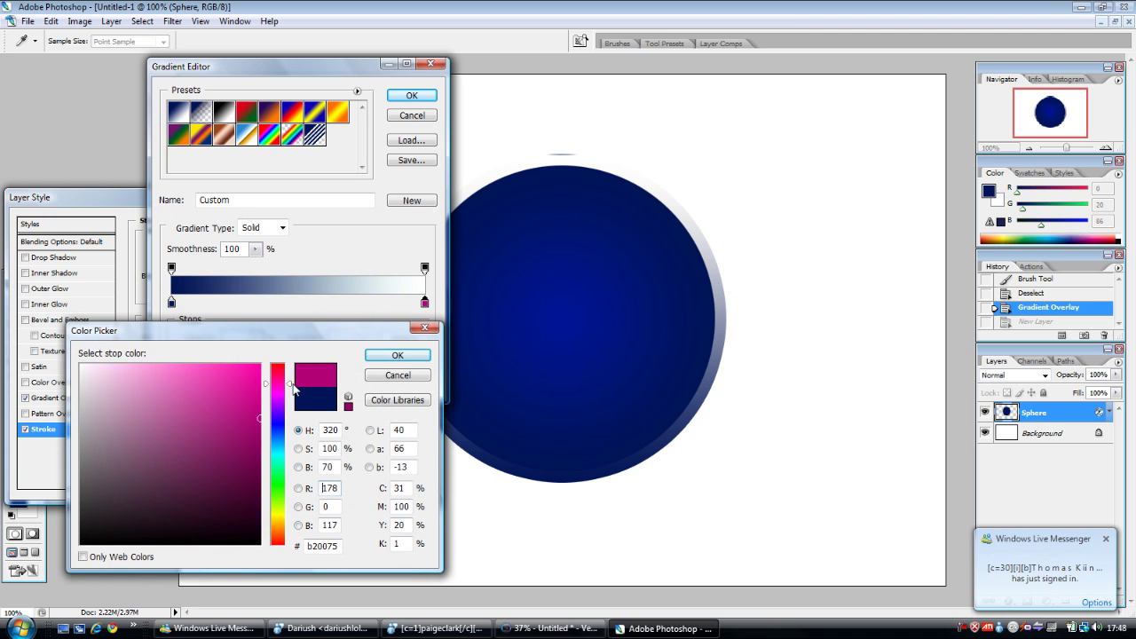
click(277, 432)
click(259, 366)
click(397, 355)
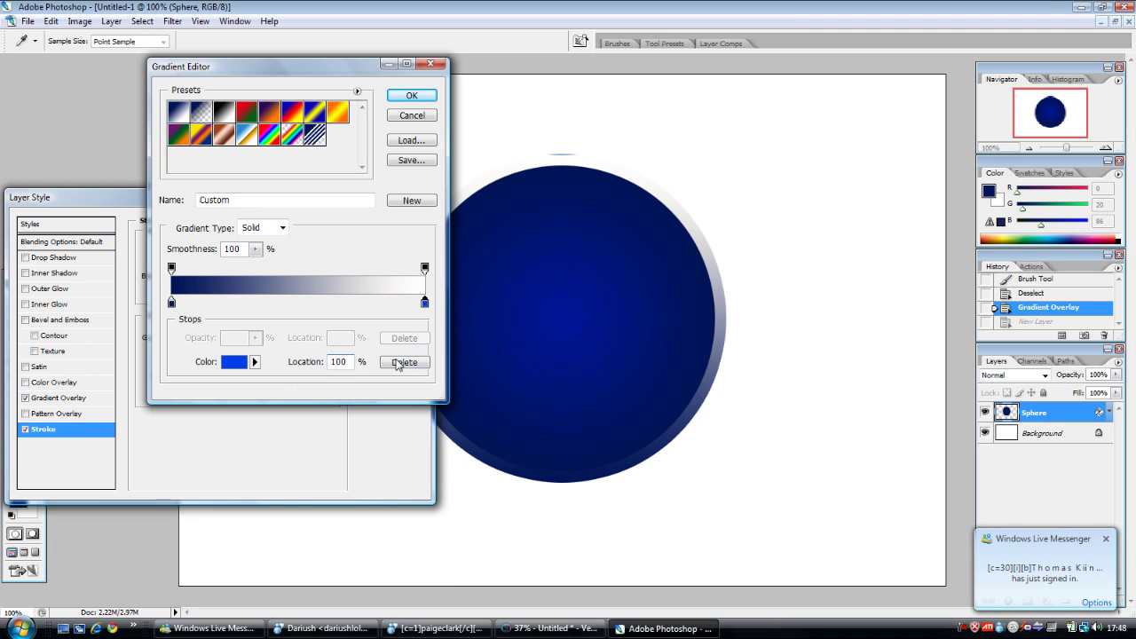
Recolour the stroke gradient's right stop to a brighter blue.
click(428, 281)
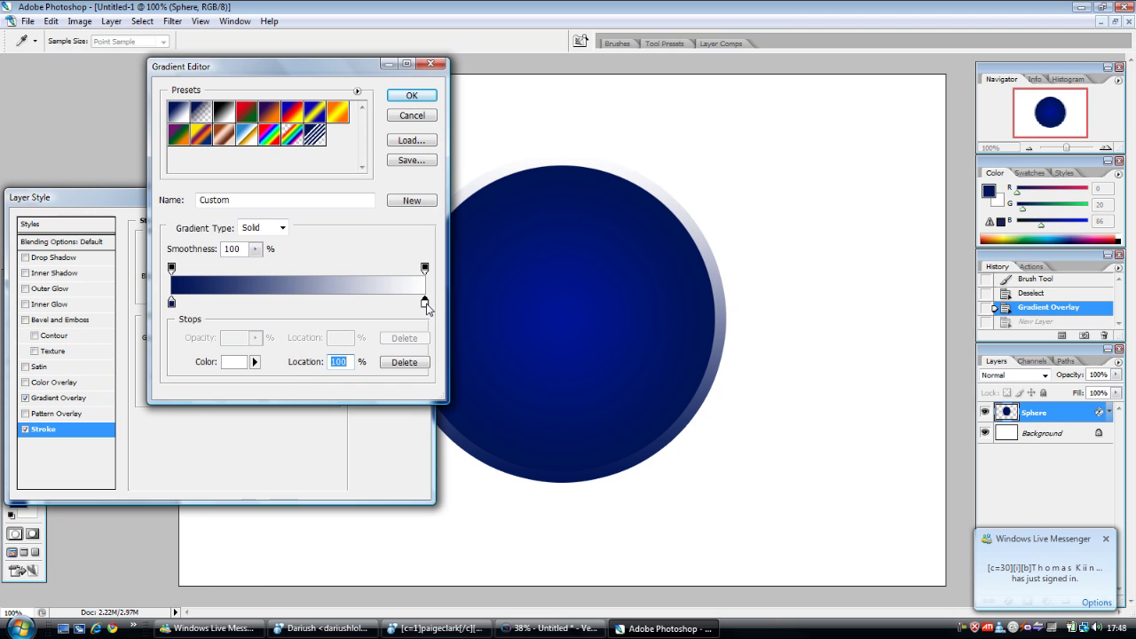
click(233, 361)
click(278, 439)
click(252, 408)
click(260, 382)
click(398, 355)
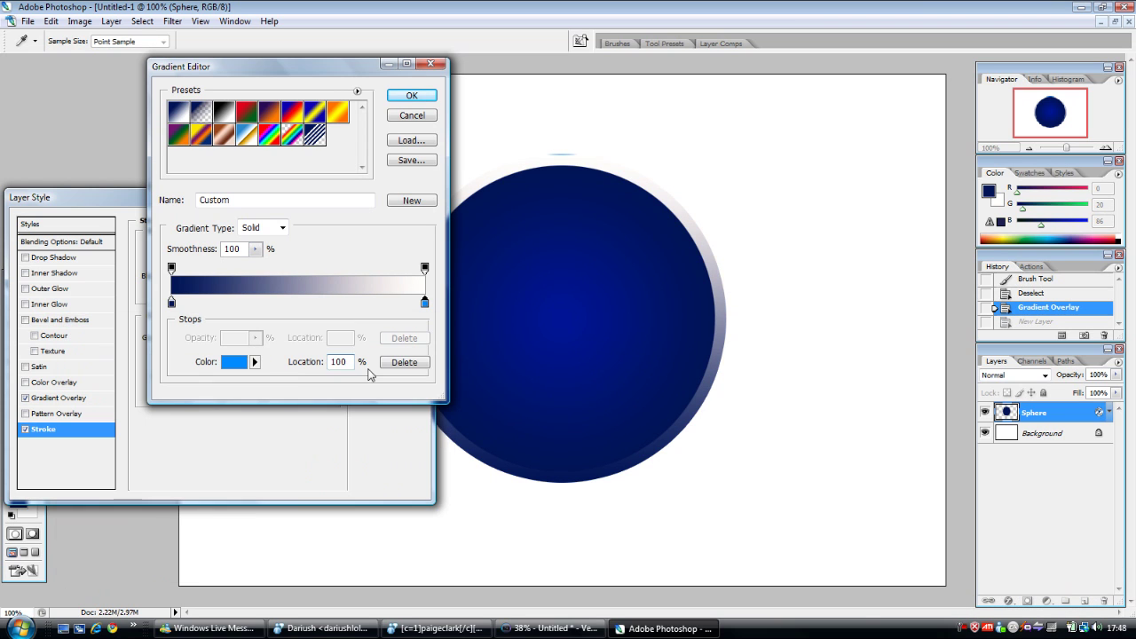
Try a white stop at 76%, remove it, and shift the gradient midpoint to 63%.
click(424, 268)
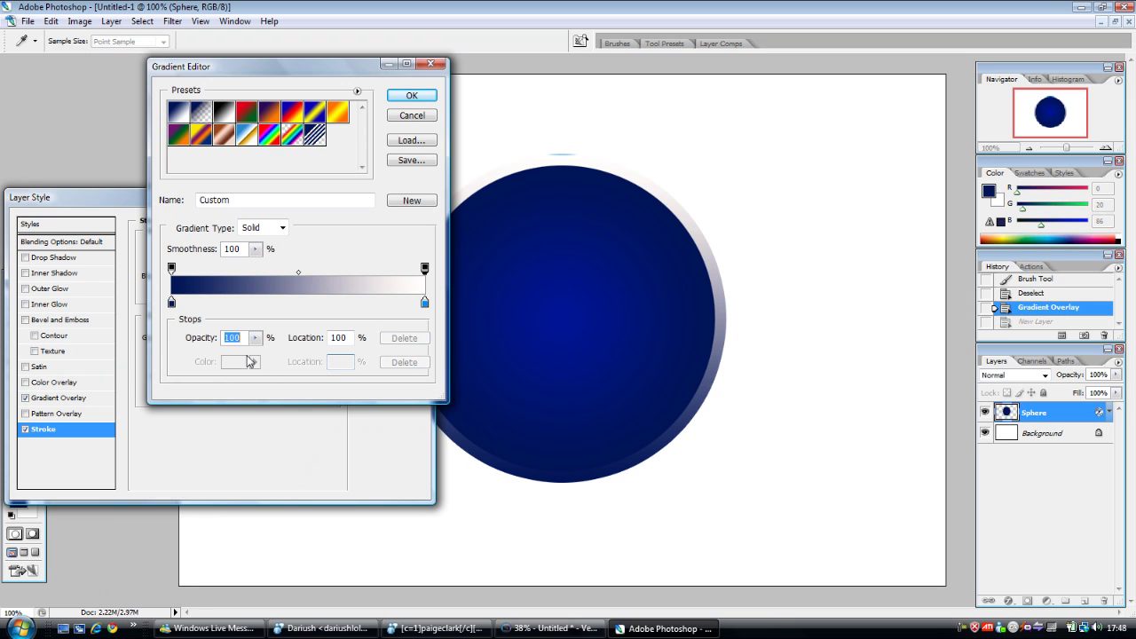
click(363, 303)
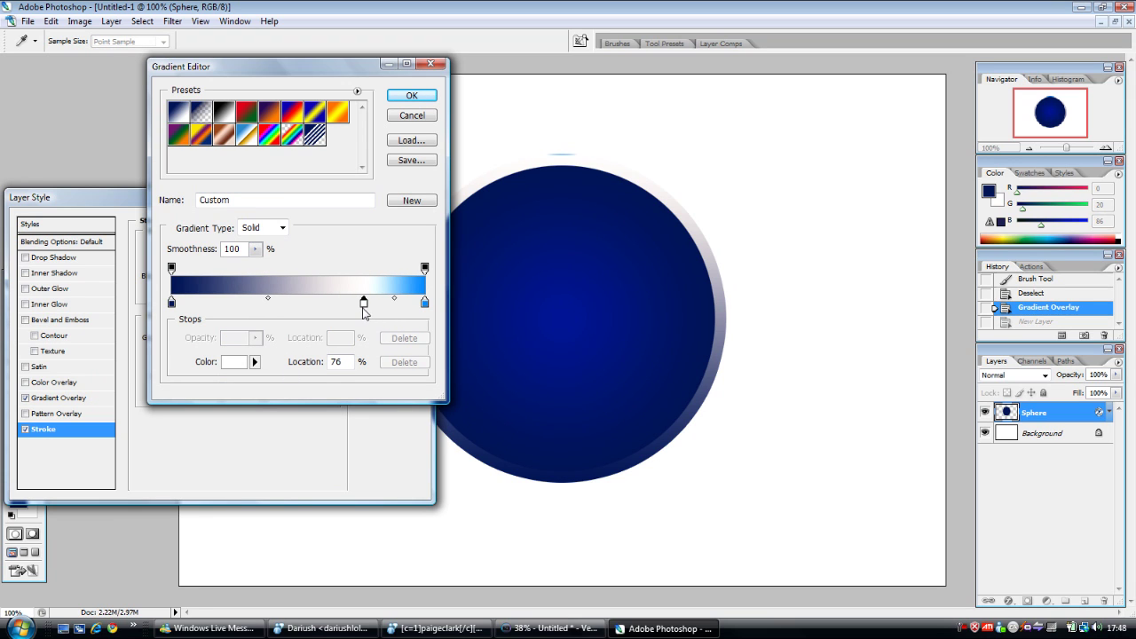
click(404, 363)
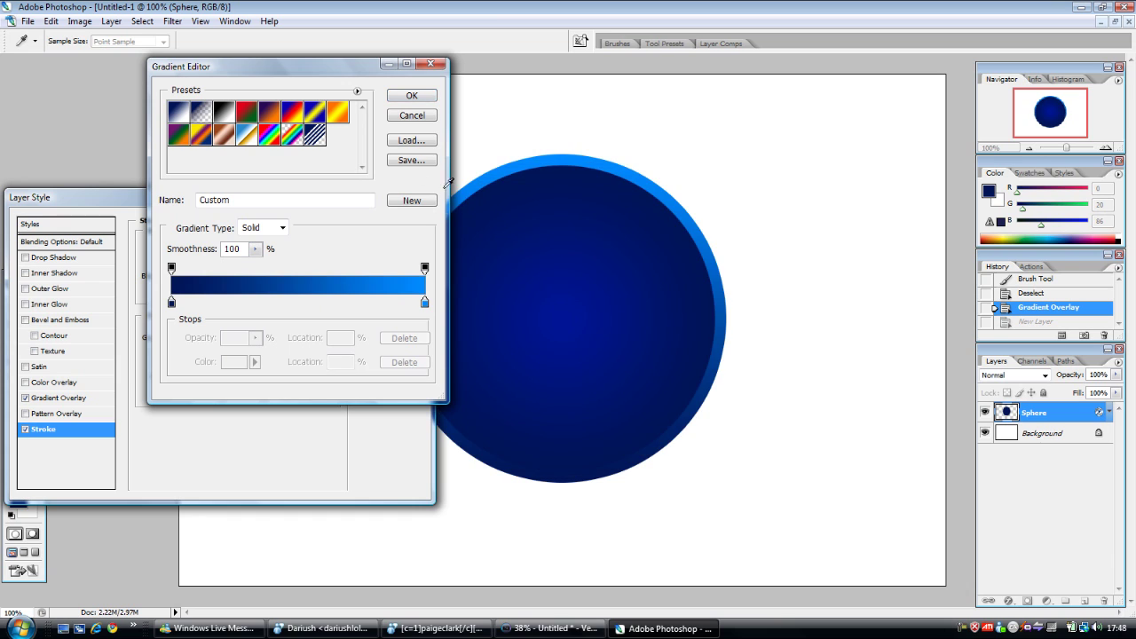
click(171, 304)
drag(298, 299, 342, 306)
Deepen the right stop's blue and apply the gradient stroke to the sphere.
click(424, 303)
click(236, 371)
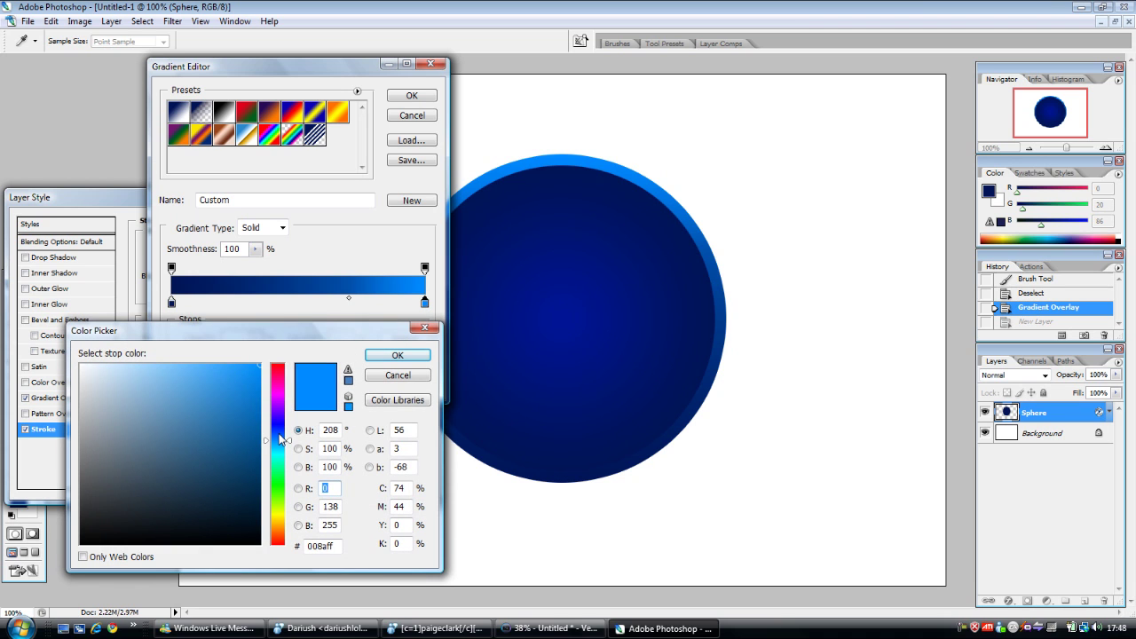
drag(280, 438, 280, 432)
click(398, 355)
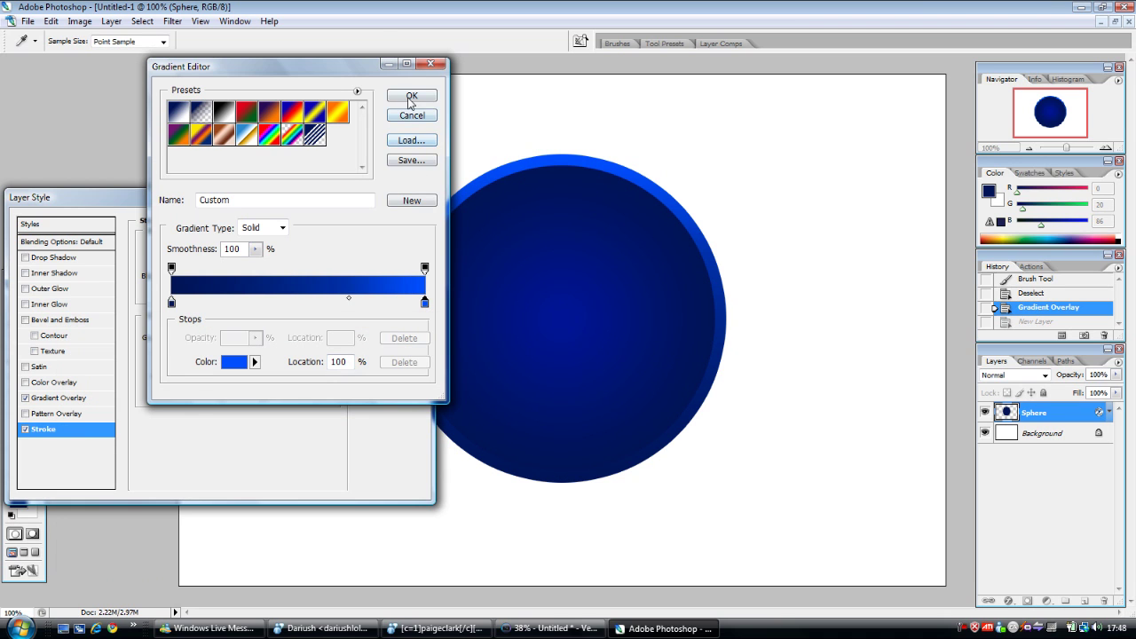
click(409, 99)
click(393, 222)
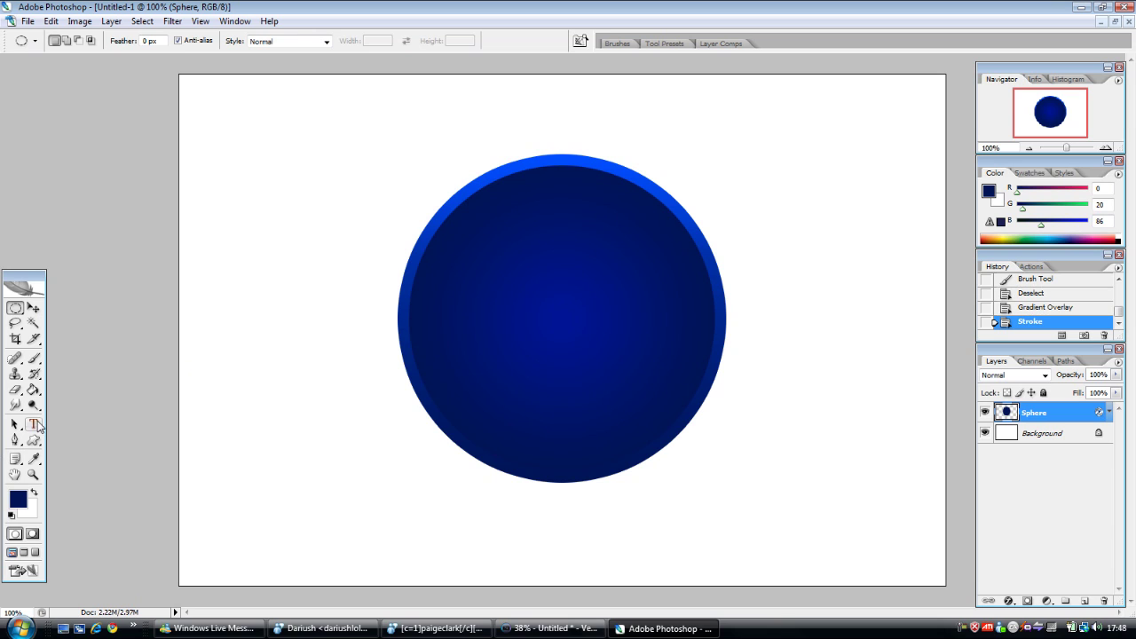
click(33, 424)
Set white as the text colour and type 'Fp' on the sphere.
click(35, 493)
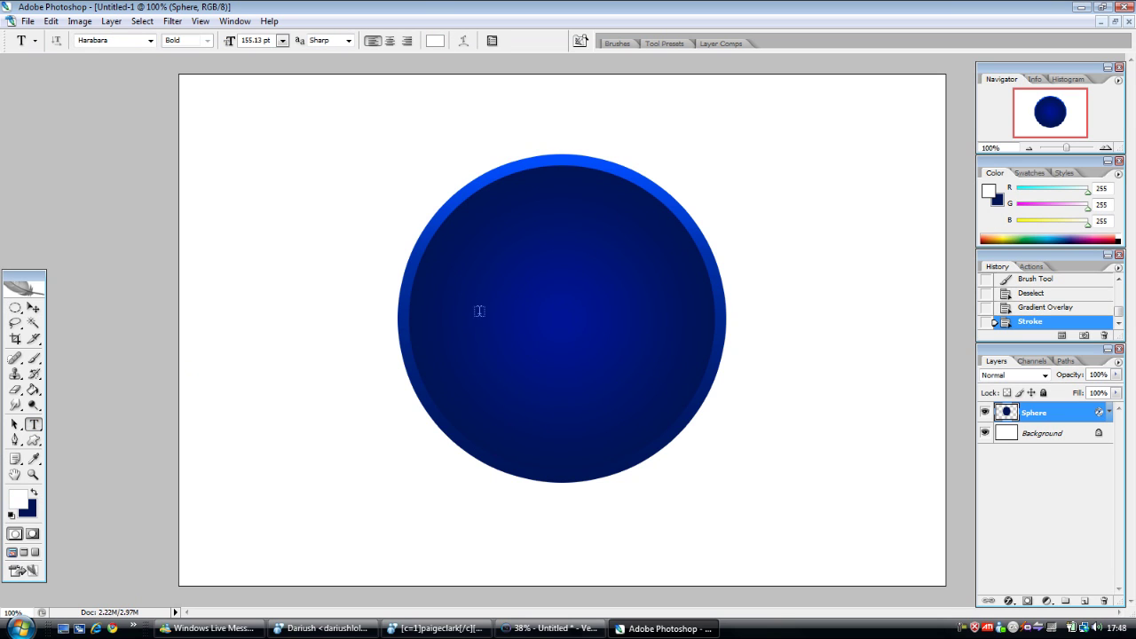
key(Caps_Lock)
key(f)
key(Caps_Lock)
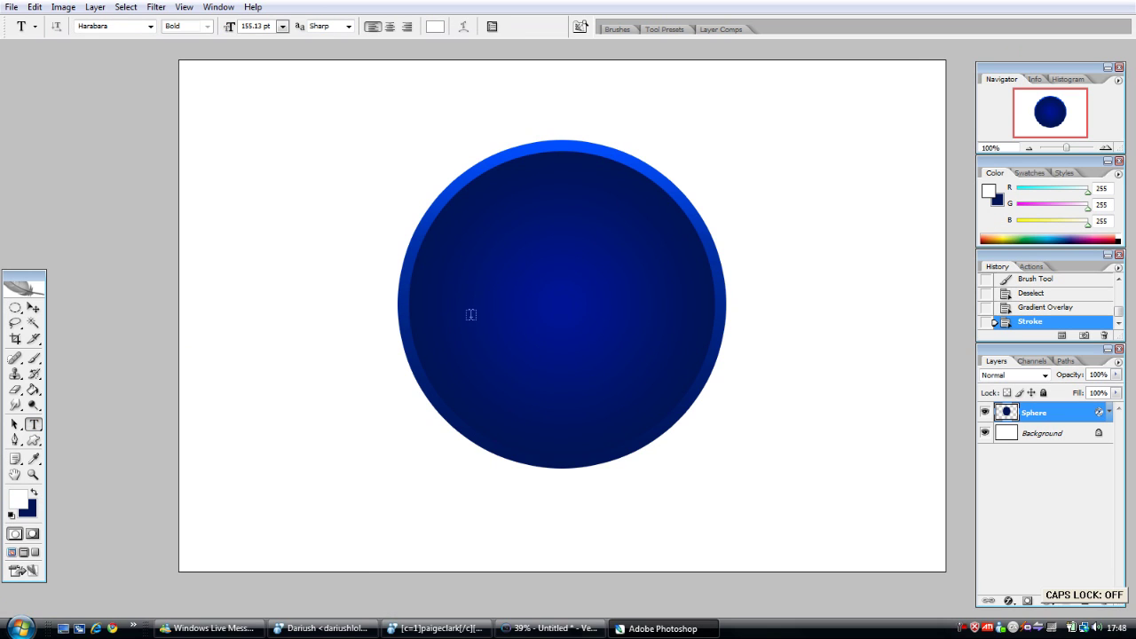
click(471, 314)
text(f)
key(BackSpace)
key(Caps_Lock)
text(F)
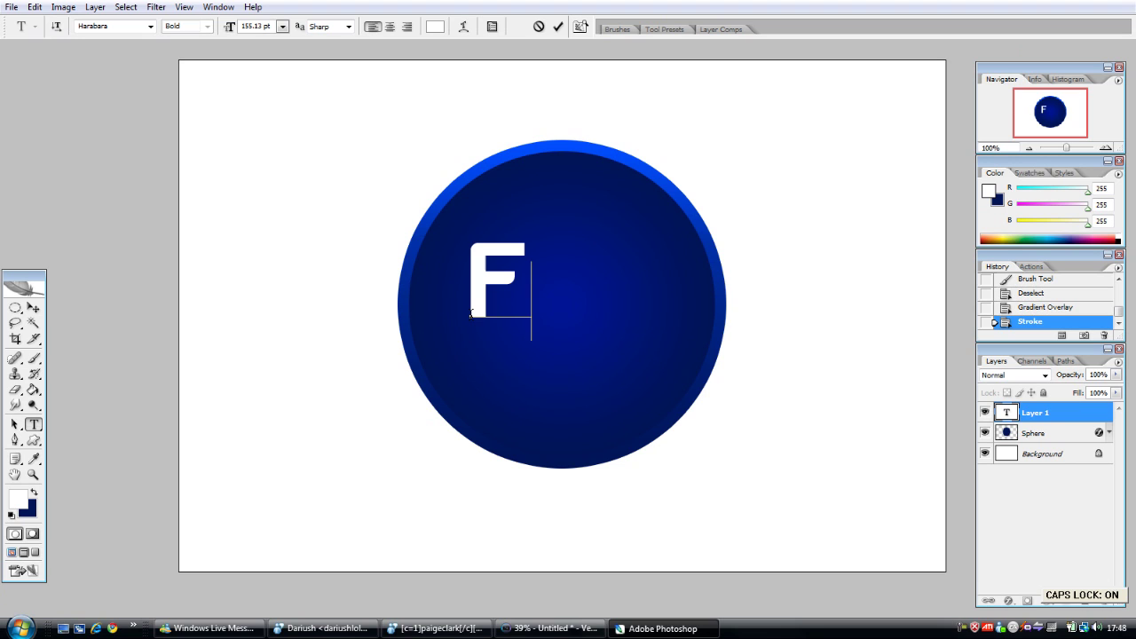
key(Caps_Lock)
text(p)
Resize the Fp lettering to about 200 pt and move it down and right on the sphere.
drag(459, 292, 620, 269)
drag(223, 33, 255, 26)
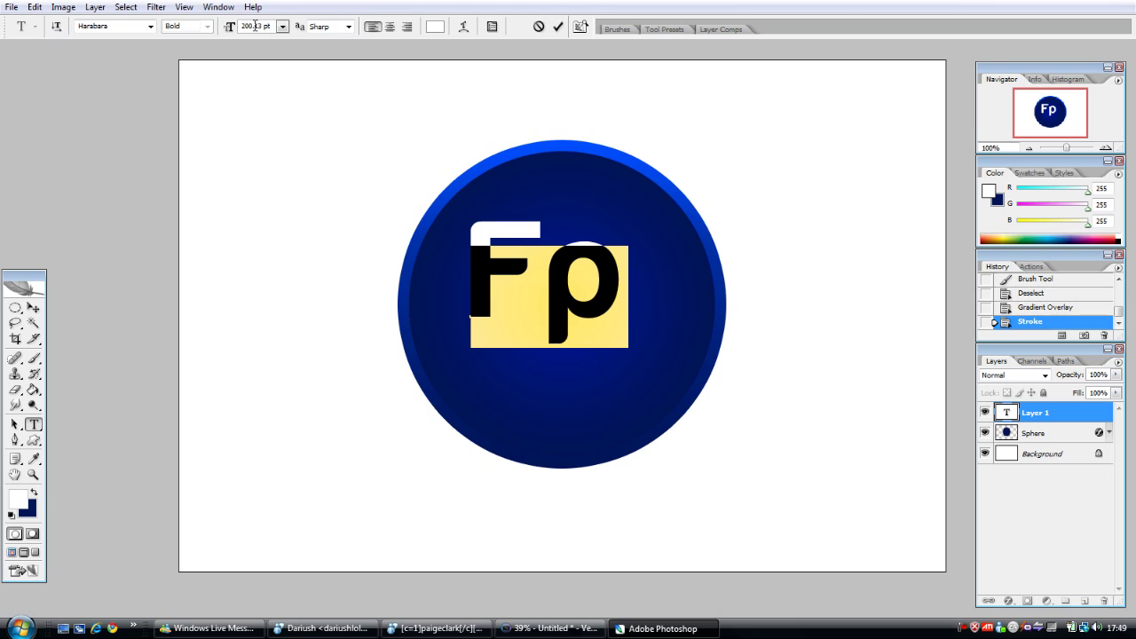
click(621, 287)
drag(558, 411, 579, 432)
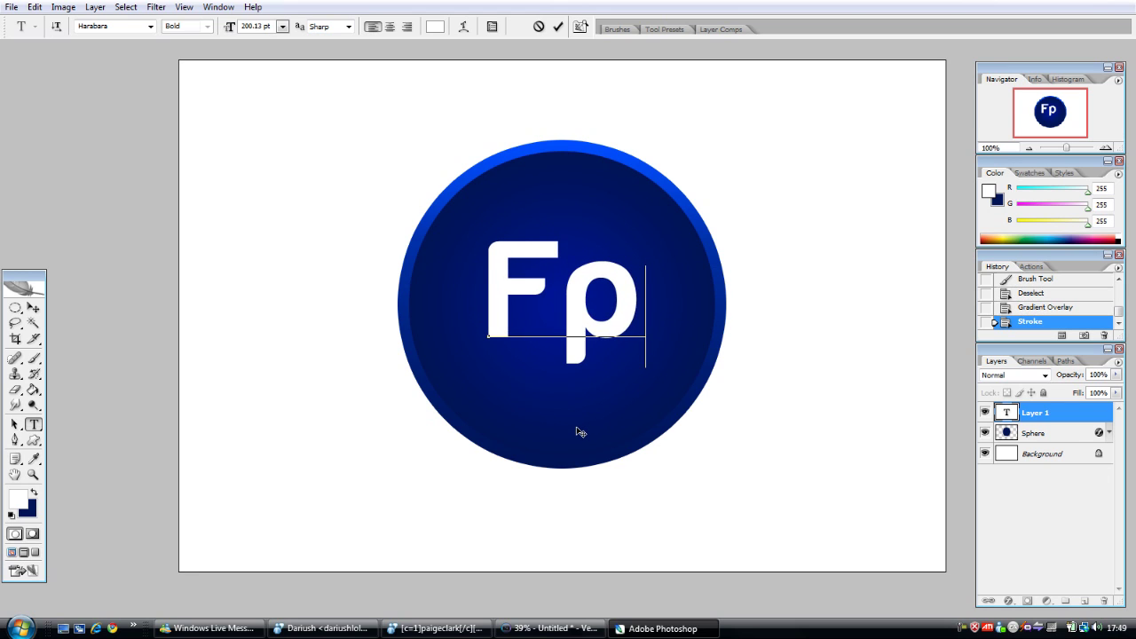
click(33, 307)
key(ctrl+t)
Skew the Fp lettering into a forward italic slant and nudge it slightly left.
right_click(450, 284)
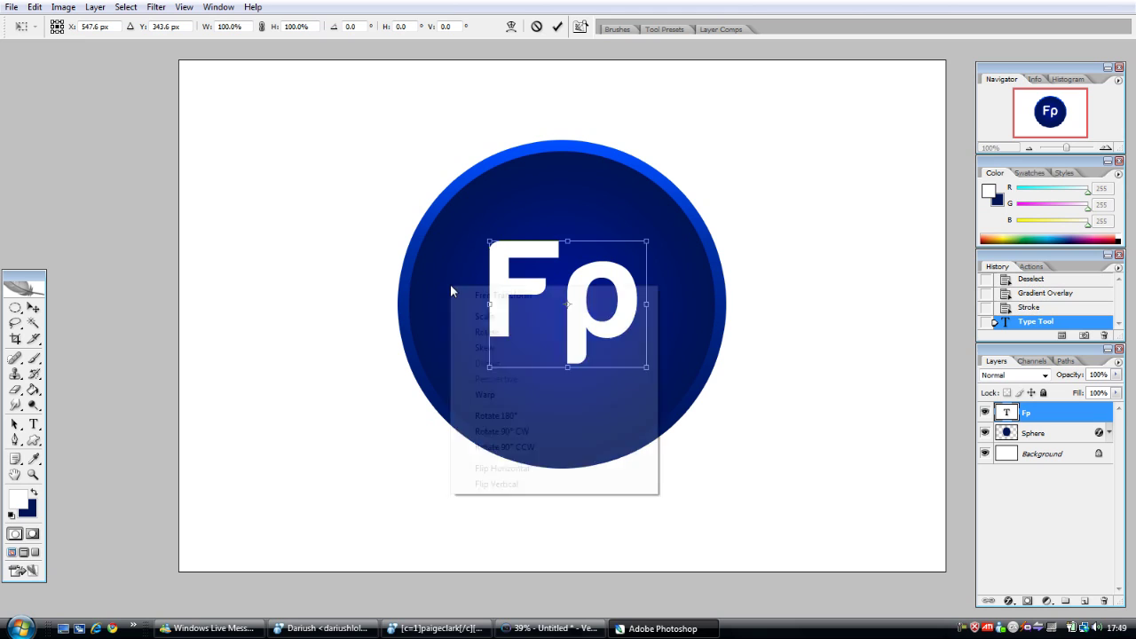
click(496, 354)
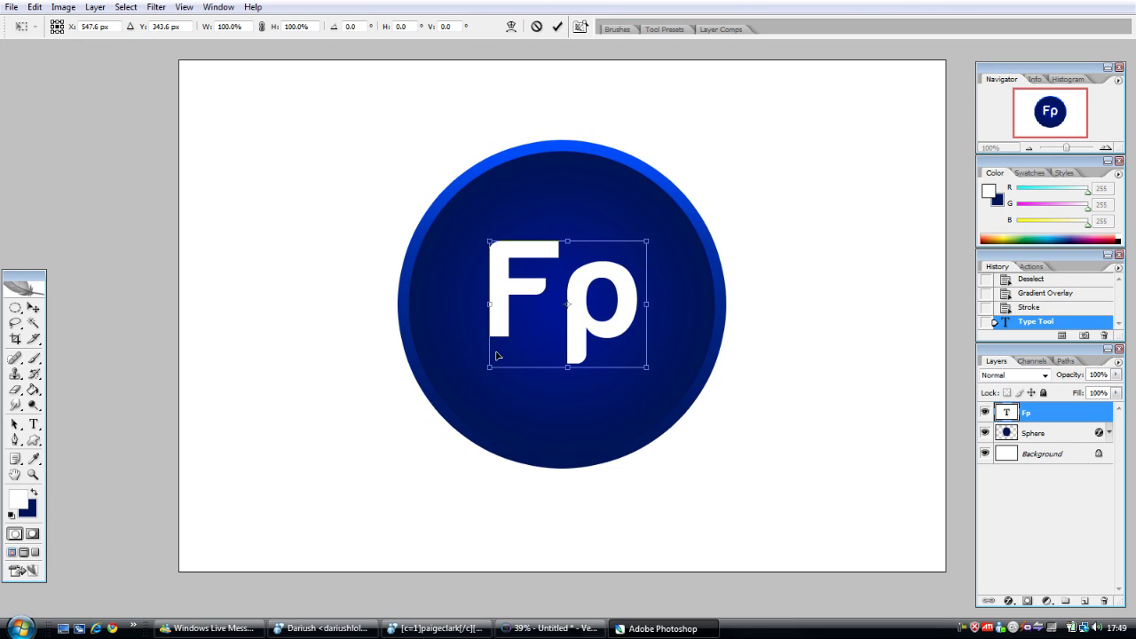
drag(649, 245, 676, 252)
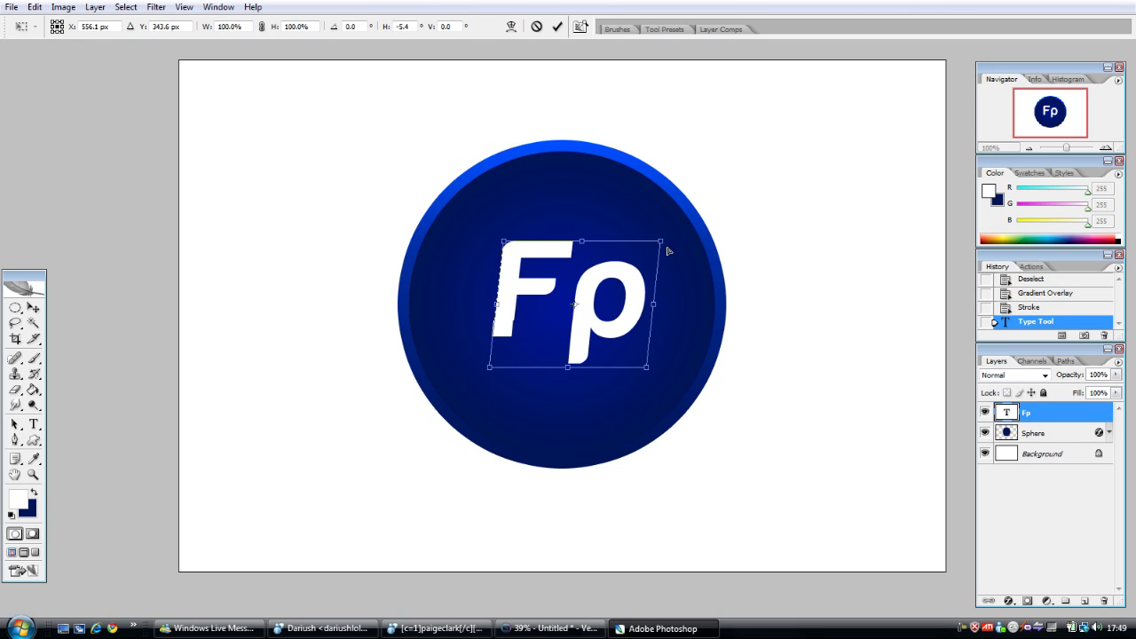
drag(677, 252, 686, 249)
key(Return)
drag(637, 304, 615, 304)
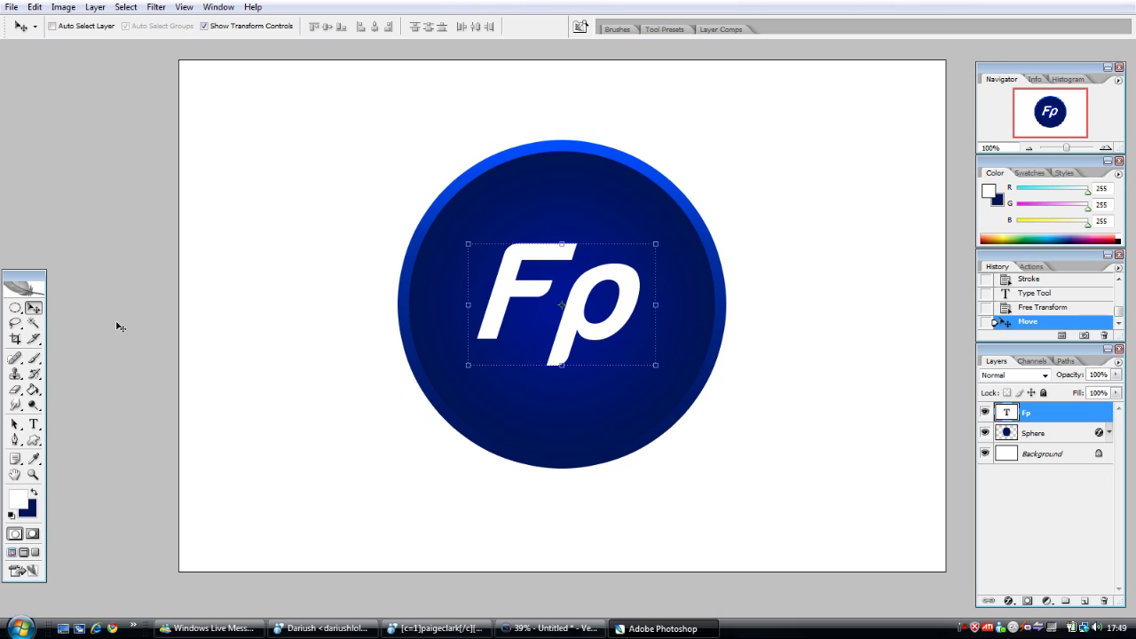
key(ctrl+shift+n)
Create the new layer named 'Gloss/Shine Layer'.
key(Caps_Lock)
text(G)
key(Caps_Lock)
text(loss/Shin)
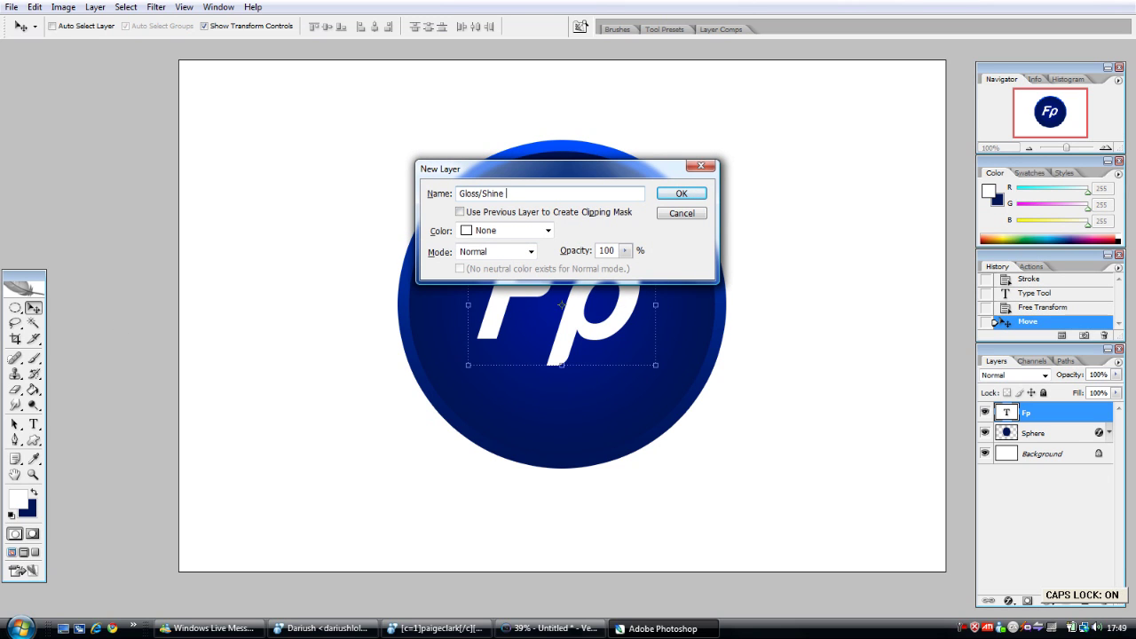
text(er)
key(Return)
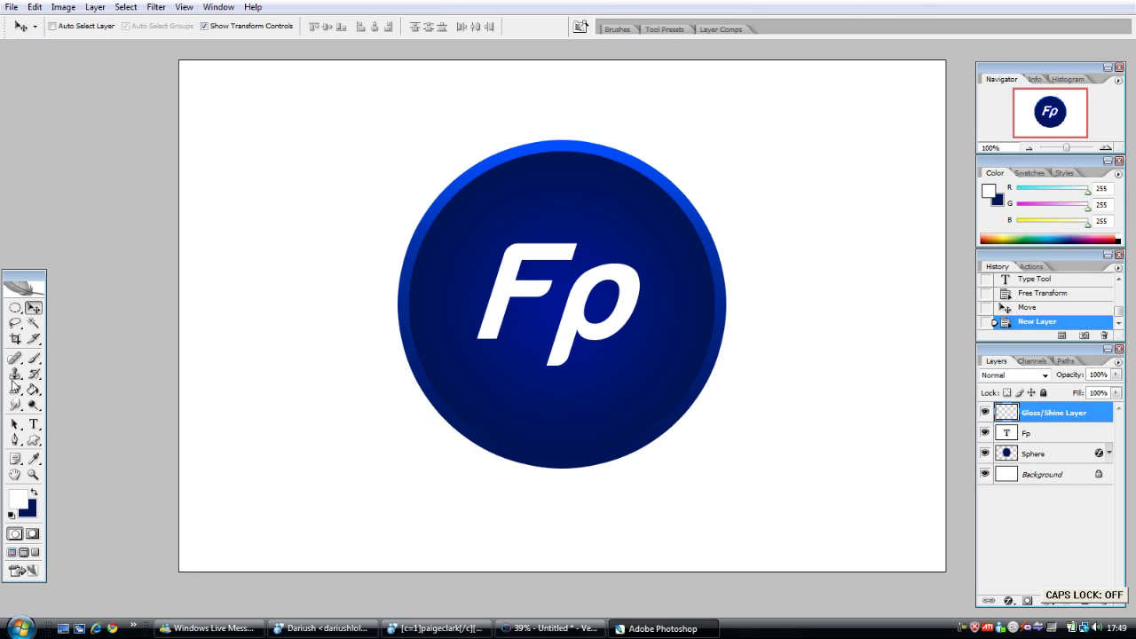
Draw a closed Pen path covering the sphere's upper half.
click(16, 441)
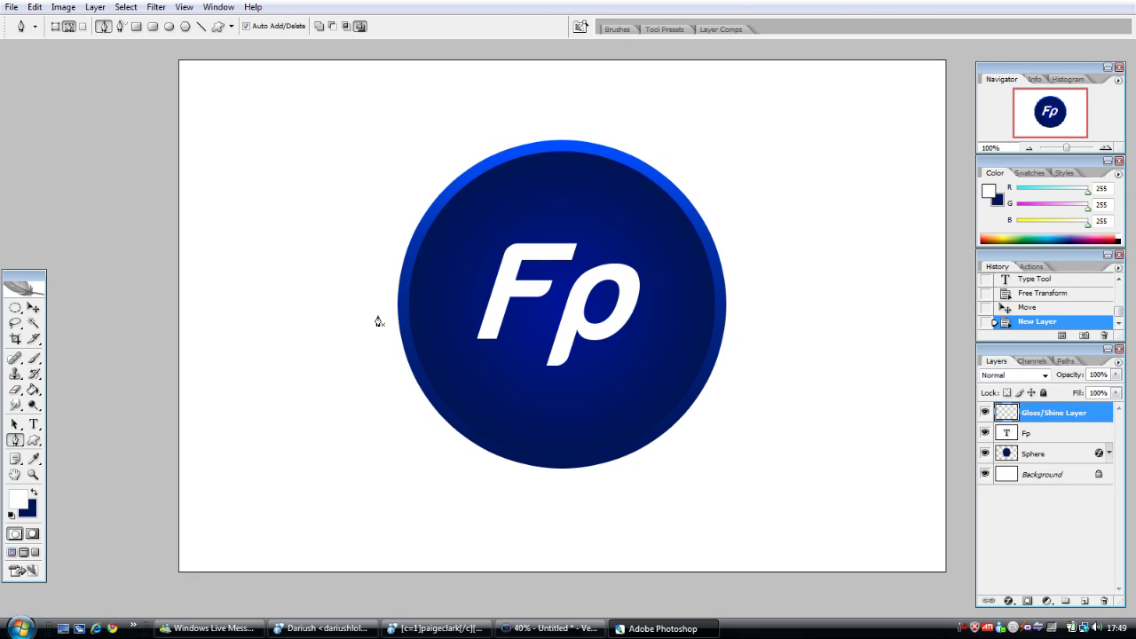
key(ctrl+plus)
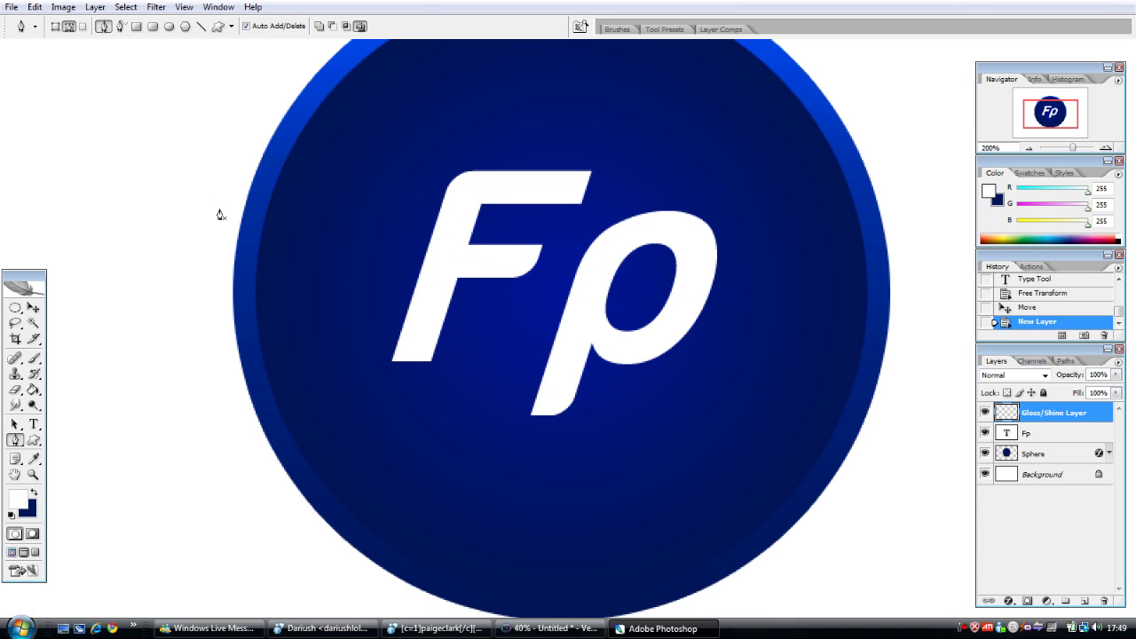
click(233, 274)
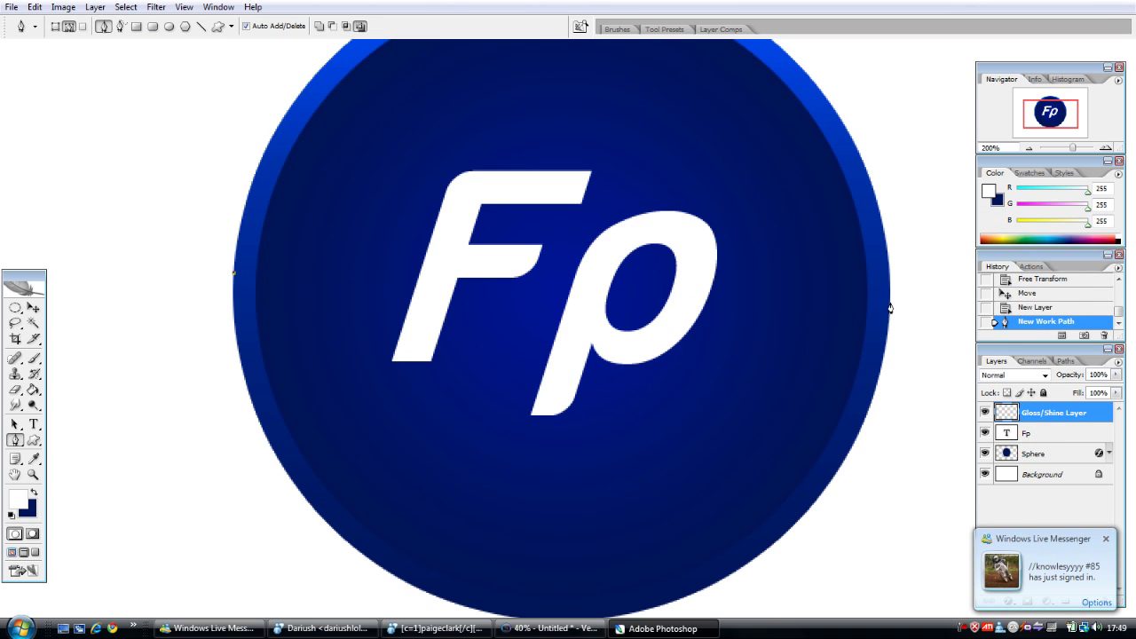
mouse_move(889, 295)
mouse_down()
mouse_move(1022, 149)
mouse_move(1019, 168)
mouse_up()
click(1029, 148)
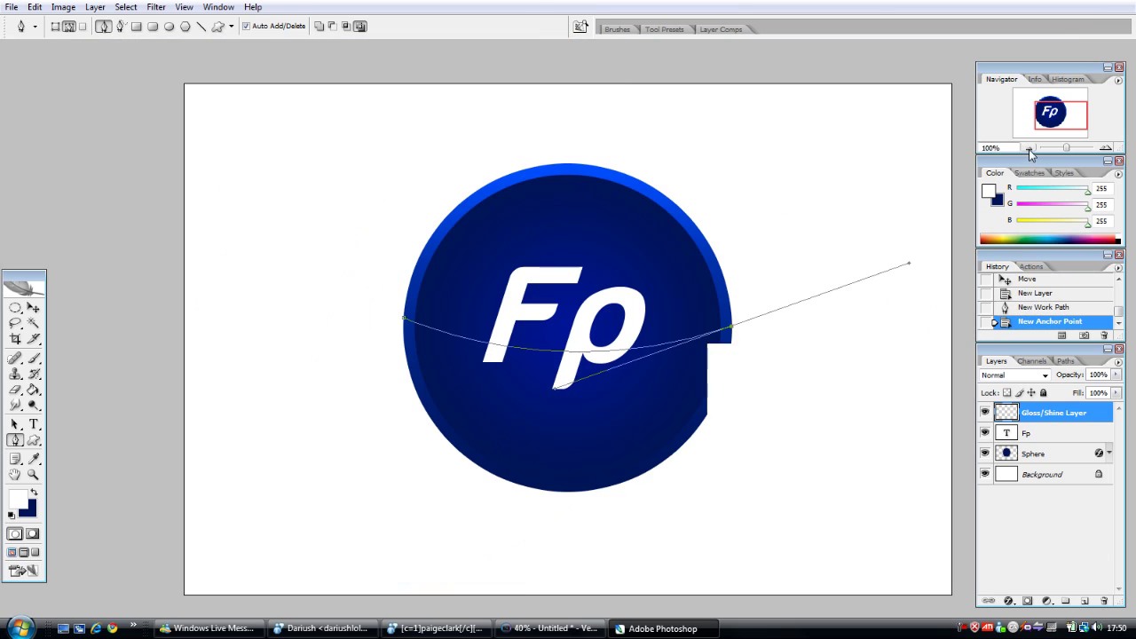
drag(908, 266, 722, 197)
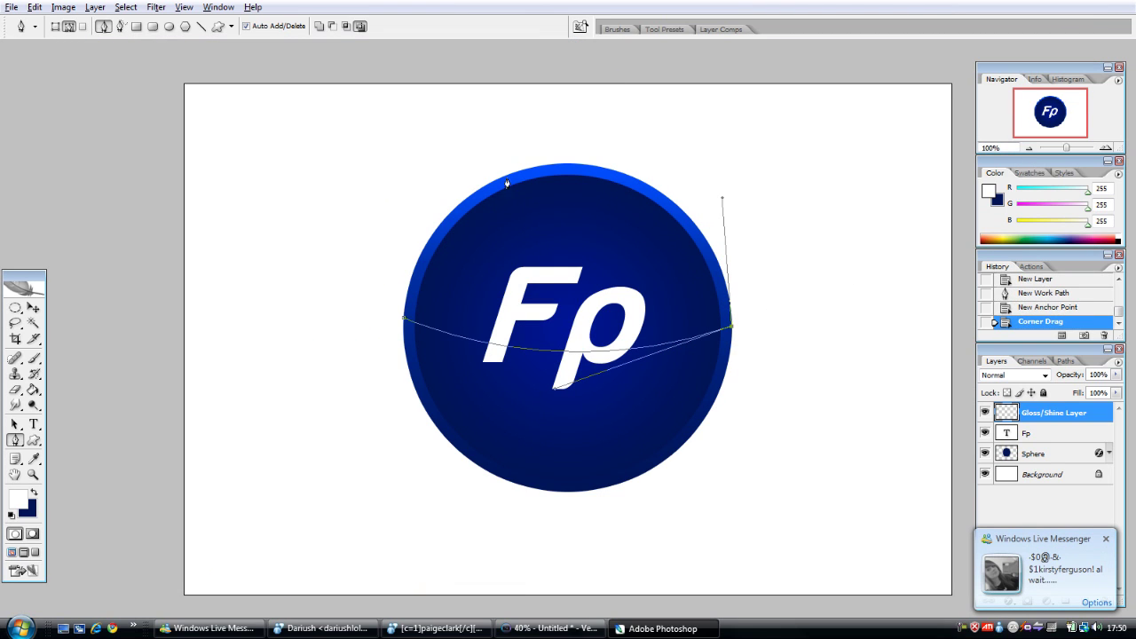
mouse_move(510, 176)
mouse_down()
mouse_move(388, 203)
mouse_move(408, 198)
mouse_move(404, 205)
mouse_up()
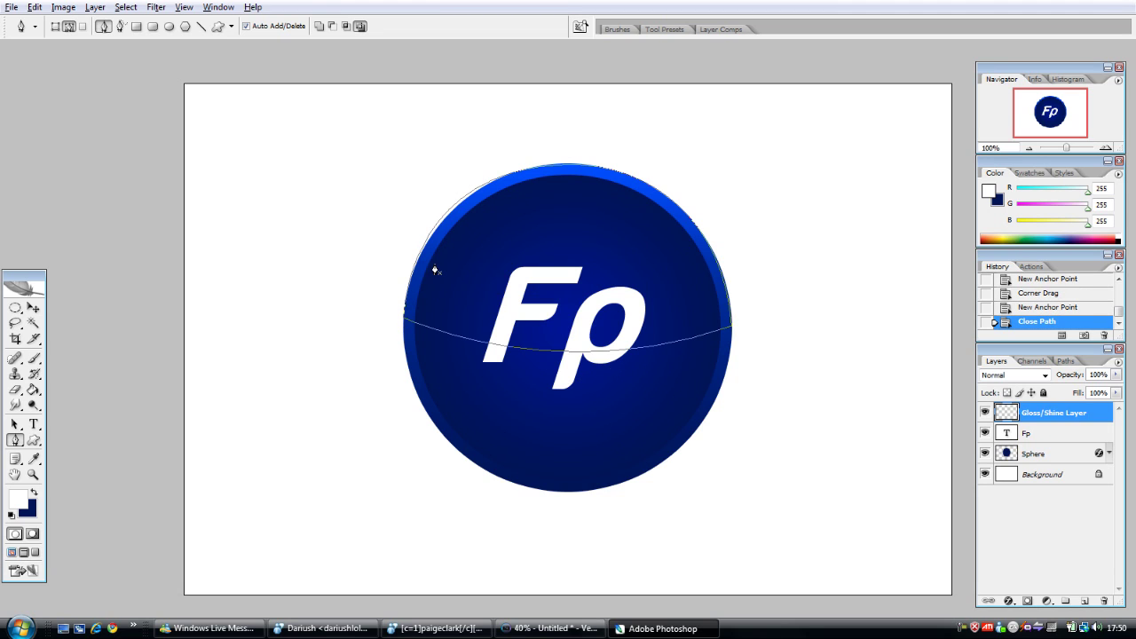
drag(405, 209, 410, 216)
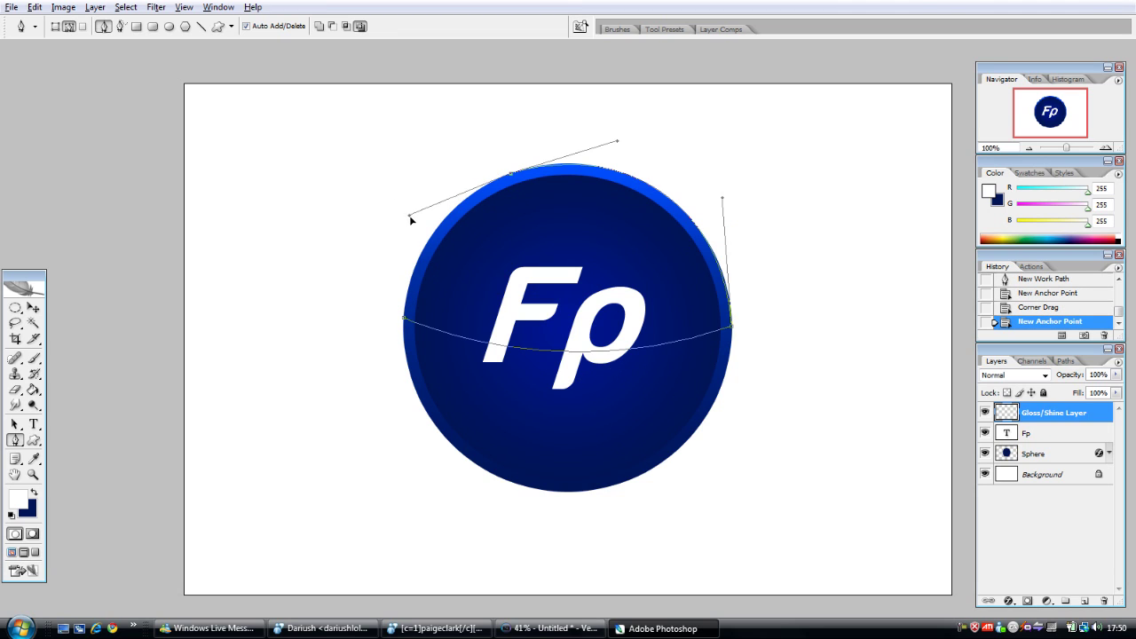
click(406, 319)
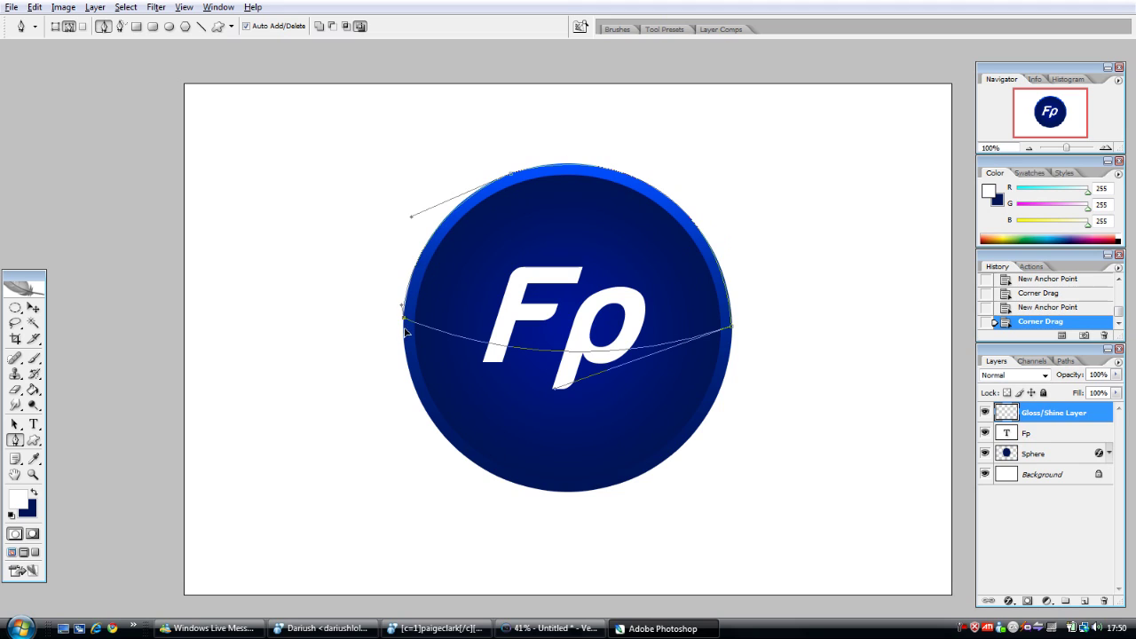
click(404, 328)
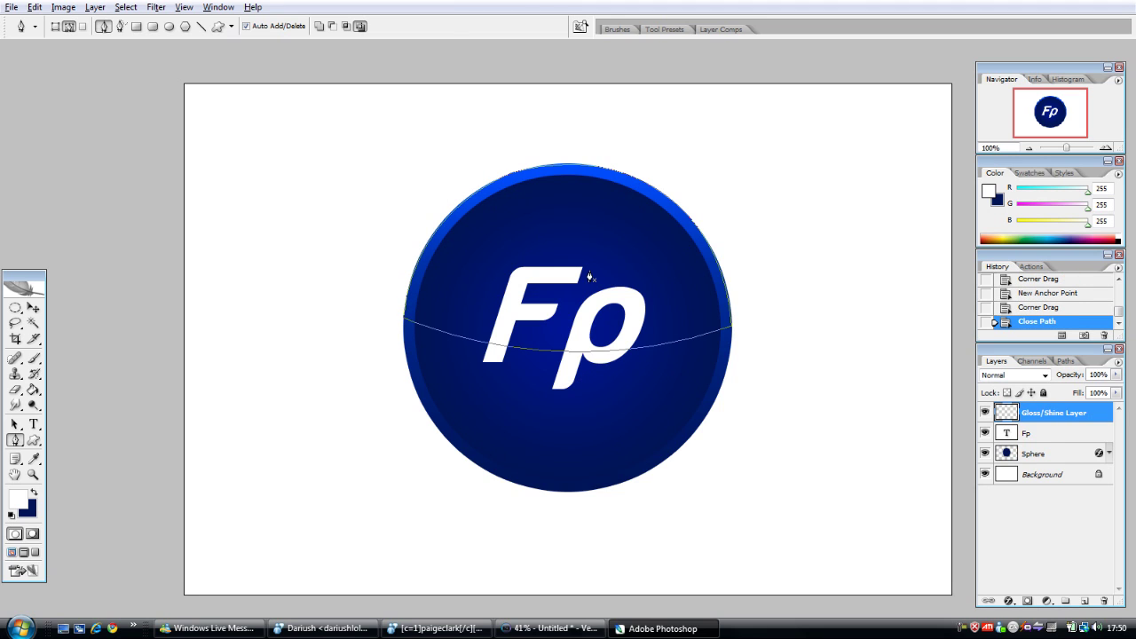
Fill the path with a light colour at 30% opacity and hide the path outline.
right_click(640, 267)
click(663, 346)
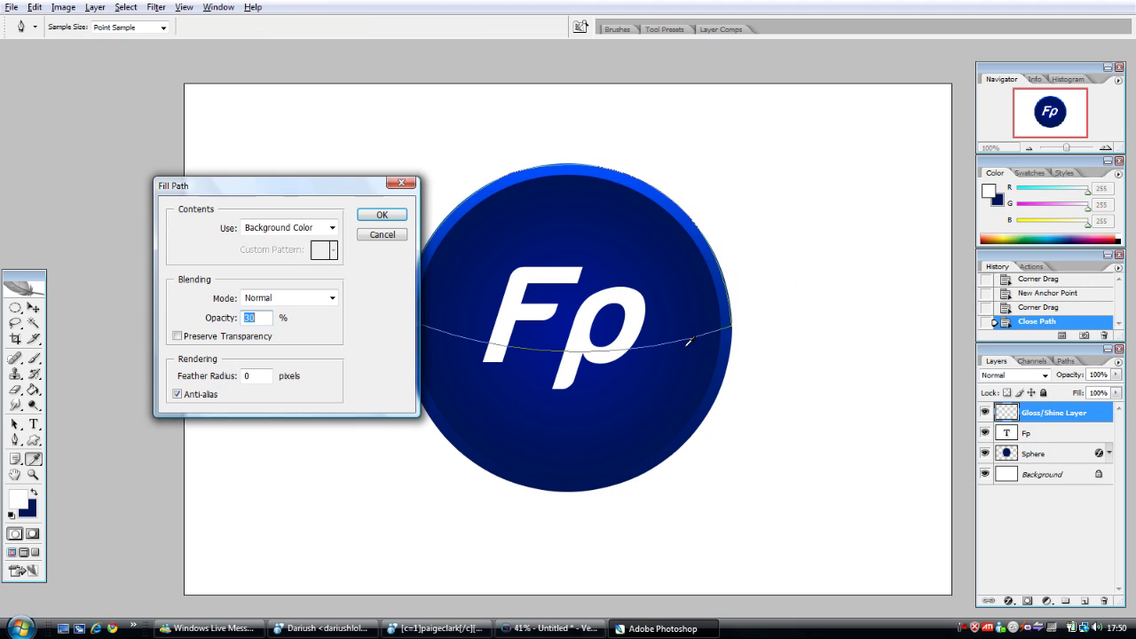
click(319, 227)
click(304, 266)
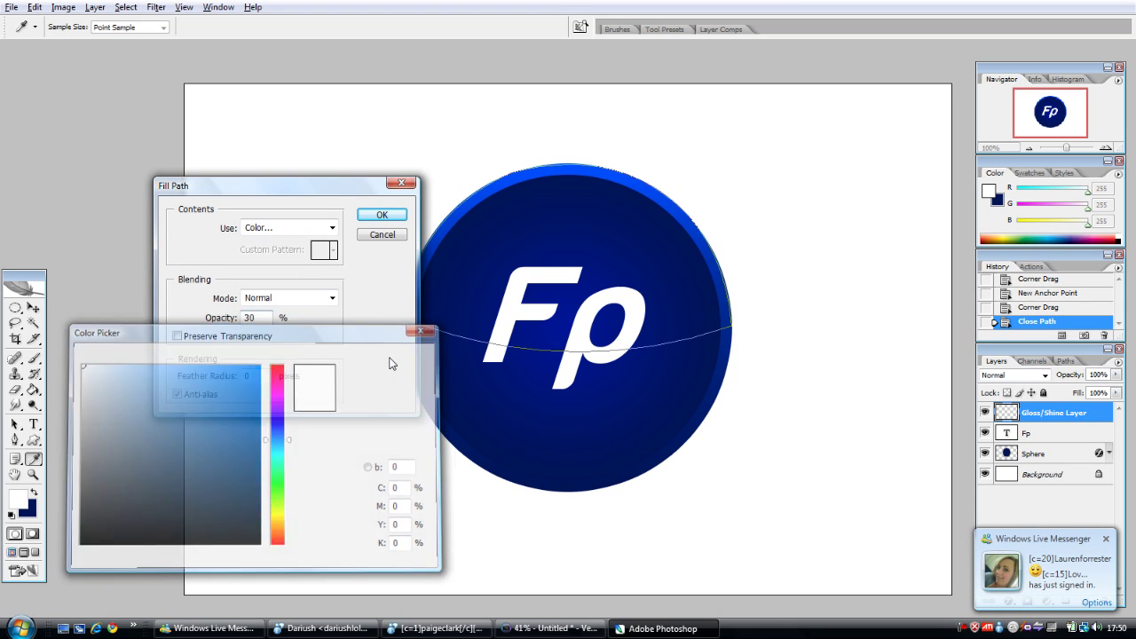
click(382, 215)
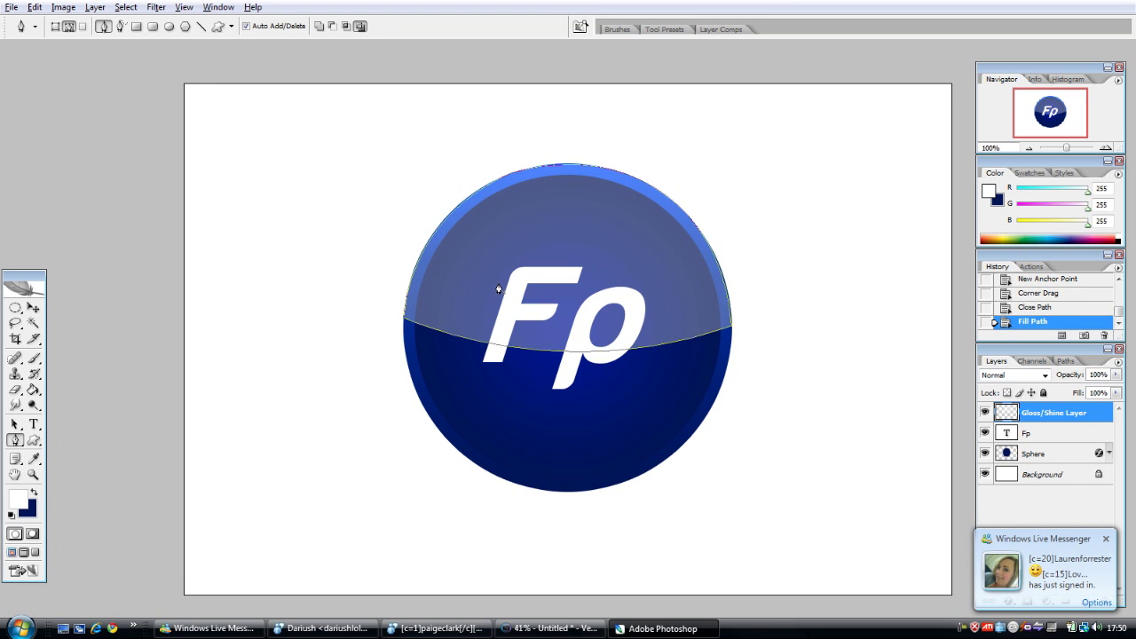
key(ctrl+h)
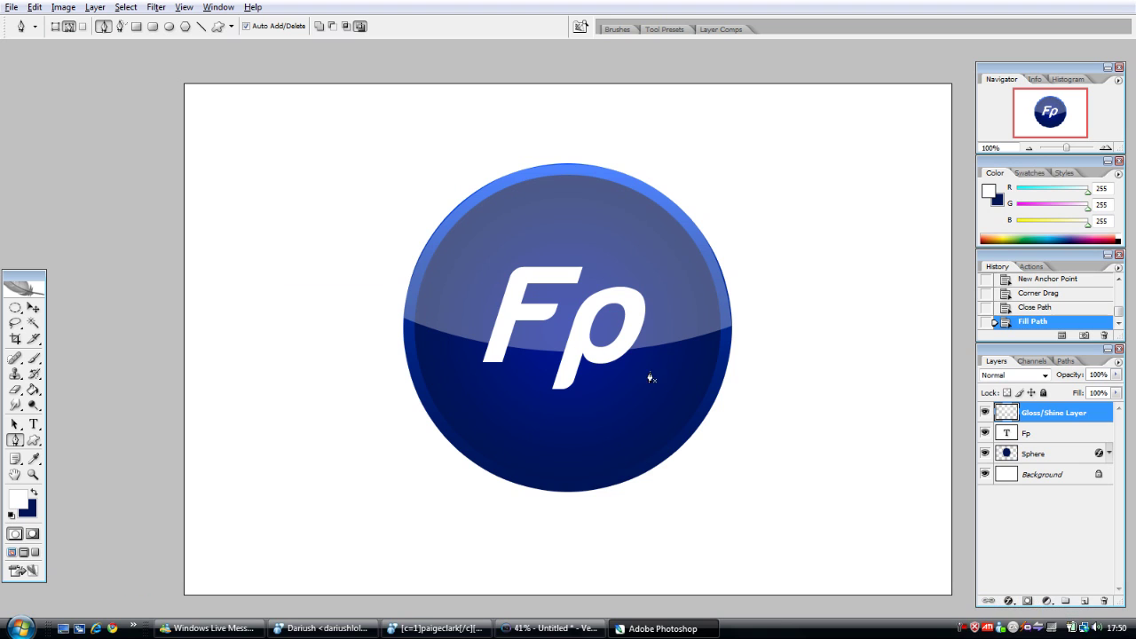
Add a Gradient Overlay to the Fp lettering layer.
right_click(1027, 442)
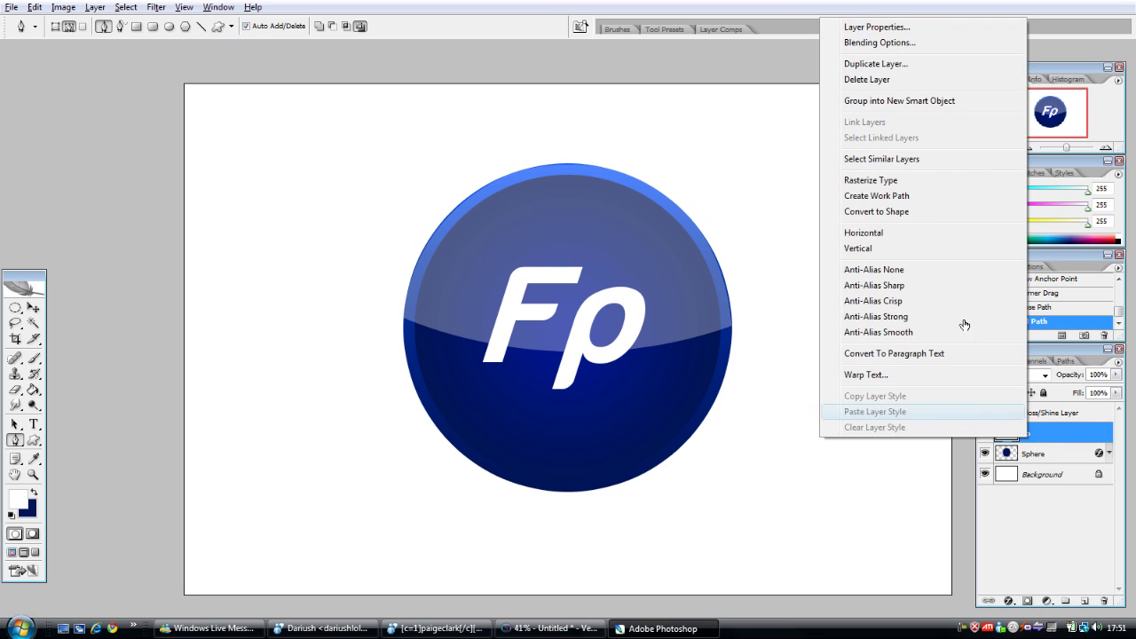
click(862, 40)
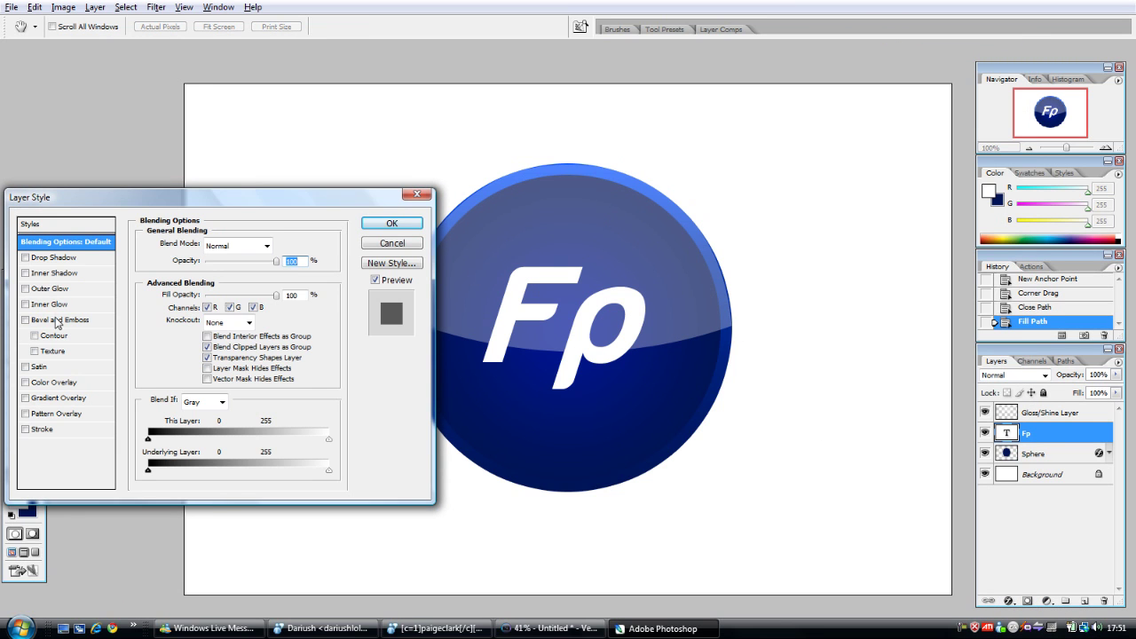
click(55, 398)
click(207, 277)
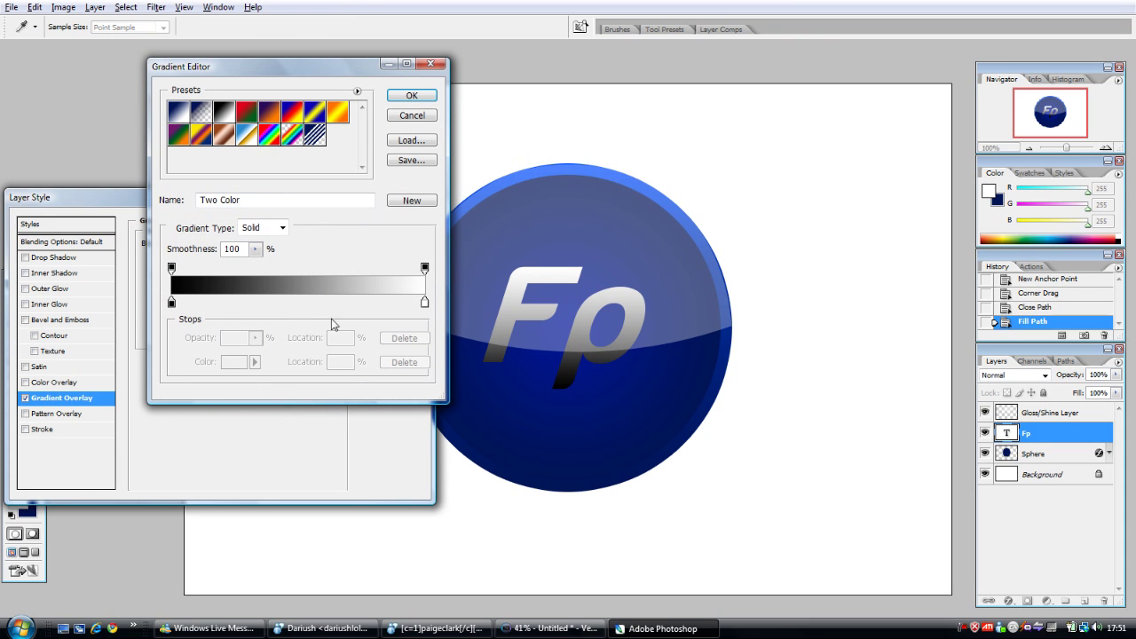
Set the left stop to light blue (#6090e9) and apply the light-blue-to-white gradient.
click(171, 302)
click(233, 362)
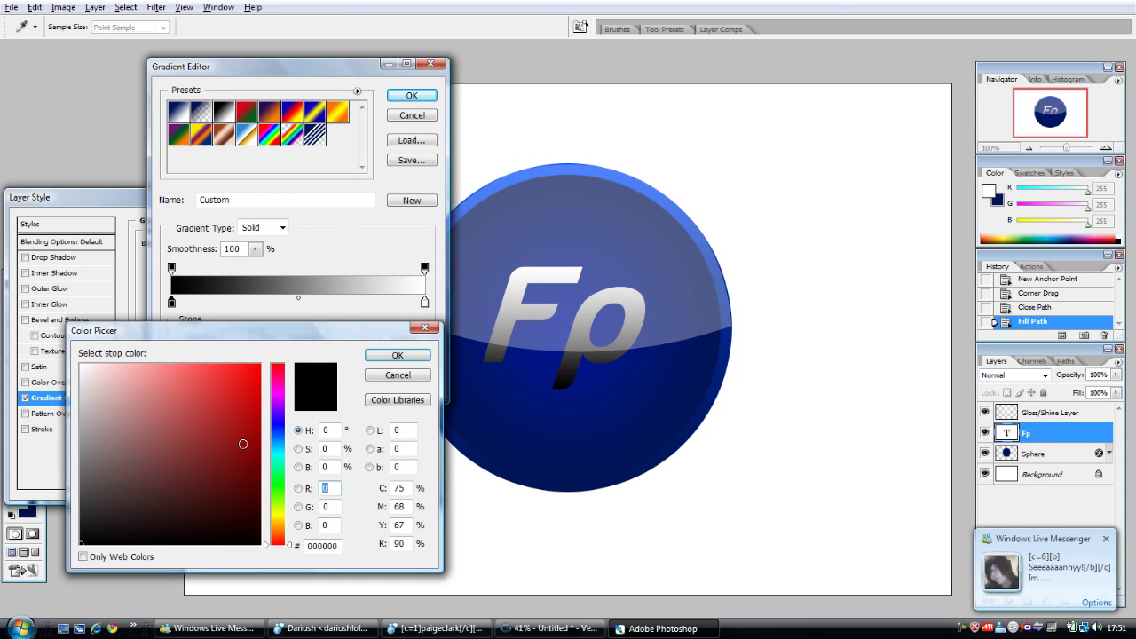
click(121, 409)
drag(120, 409, 62, 411)
click(278, 435)
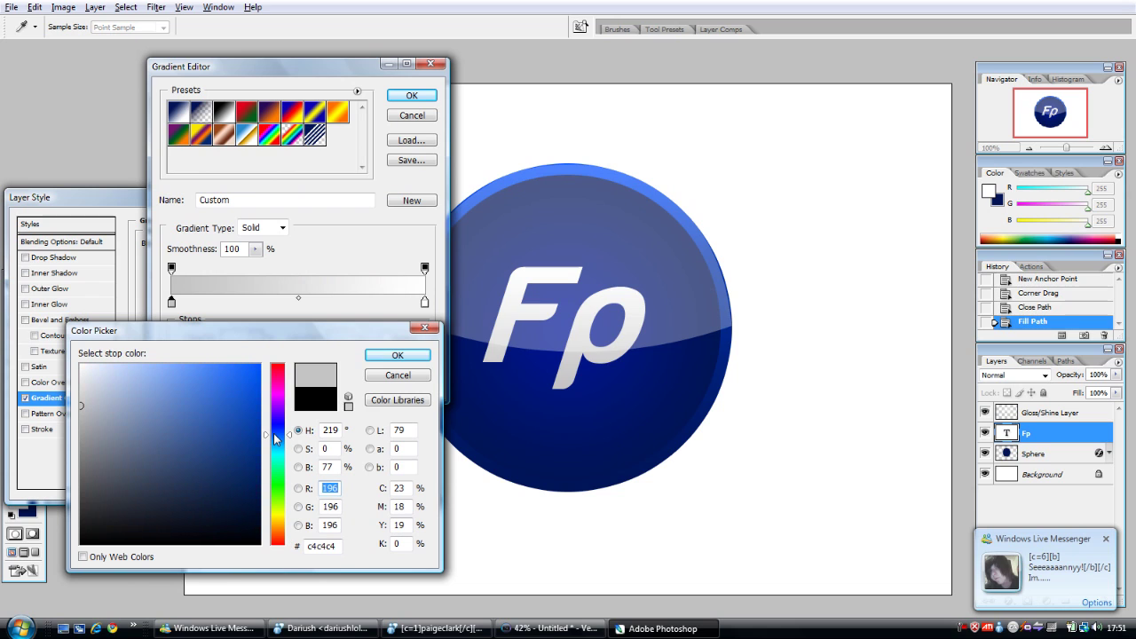
click(256, 413)
drag(244, 427, 197, 389)
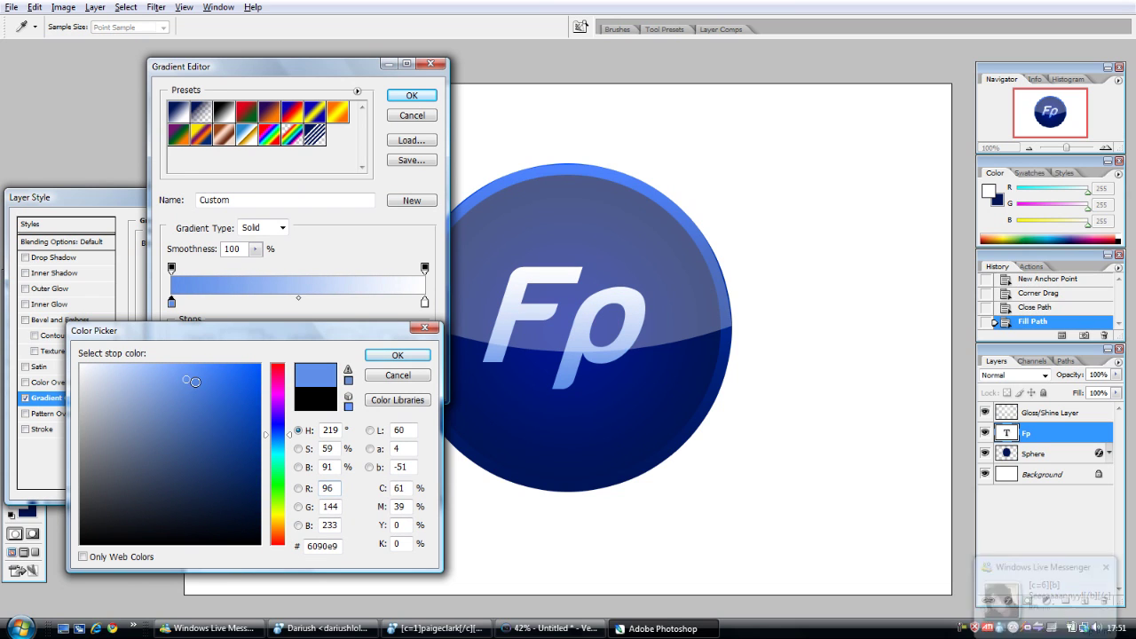
key(Return)
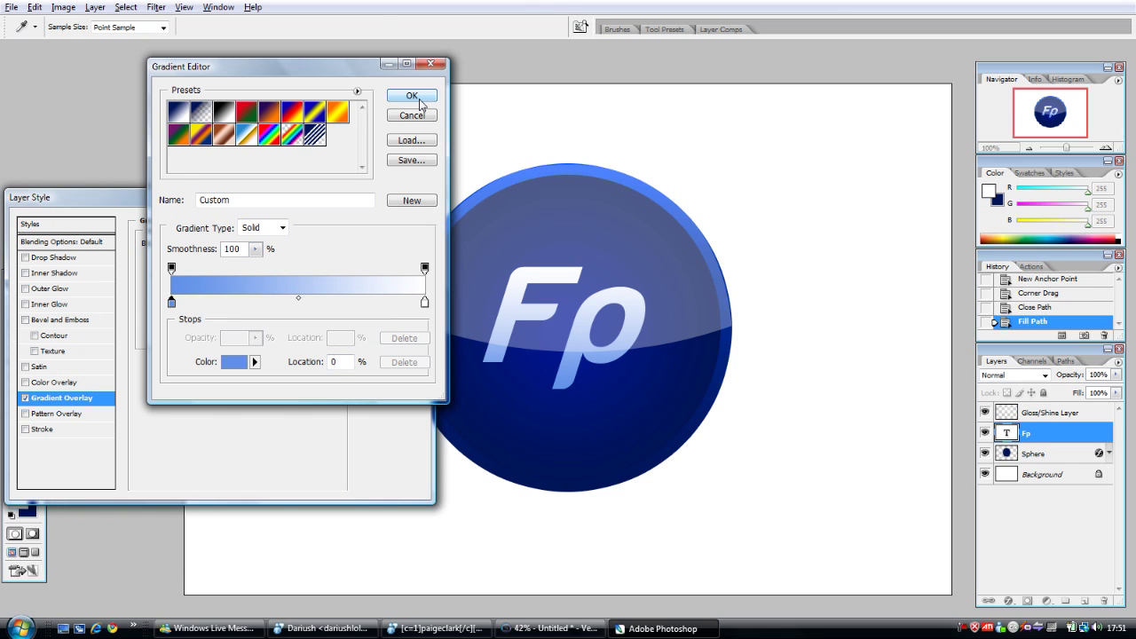
click(419, 98)
click(384, 225)
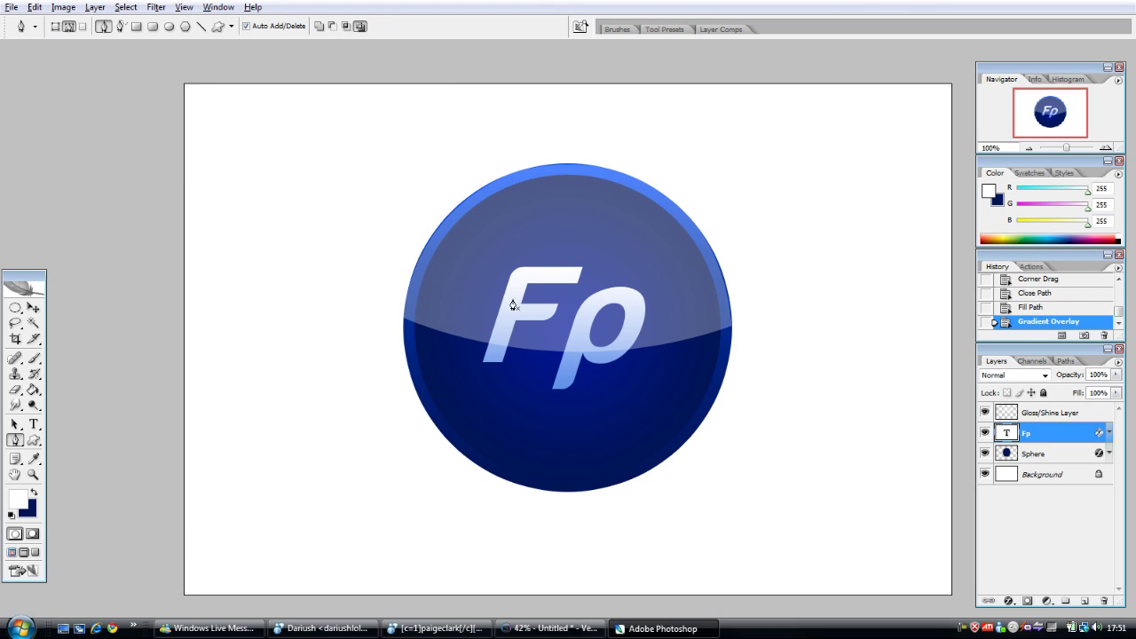
click(1043, 413)
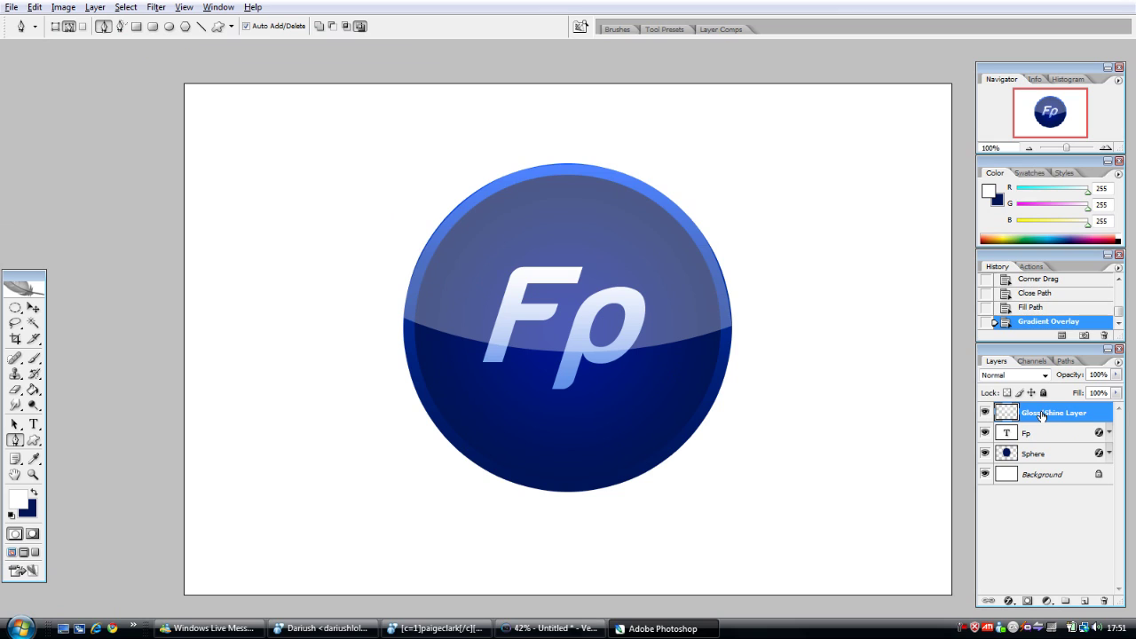
Add a new layer named 'Circle Shining Things?'.
key(ctrl+shift+n)
key(Caps_Lock)
key(Caps_Lock)
text(Circle Shining)
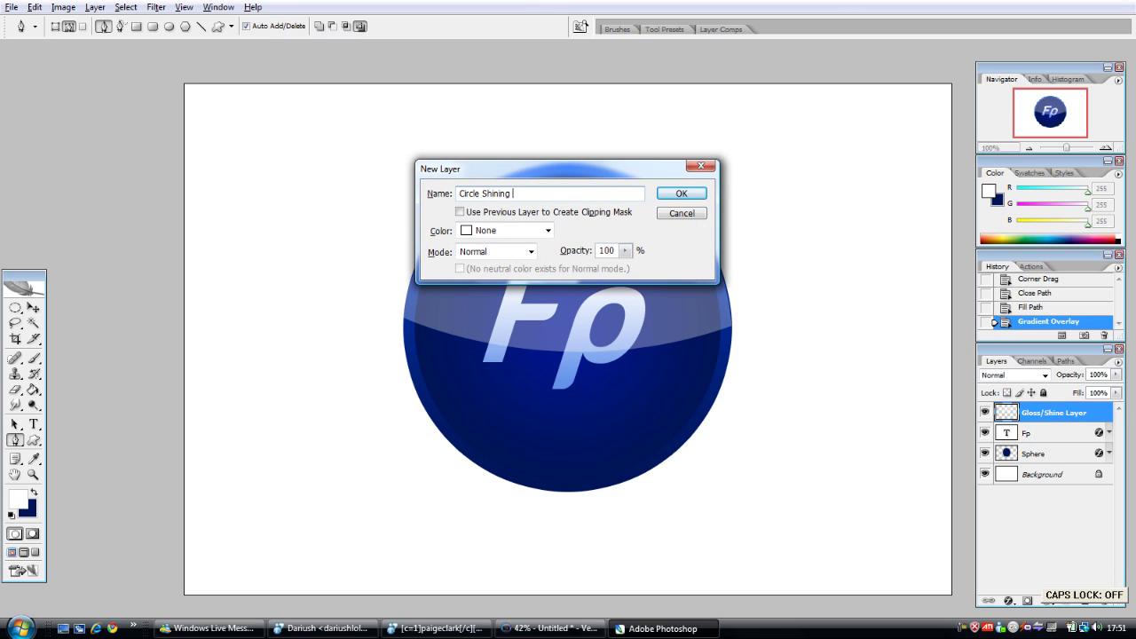
text(?)
key(Return)
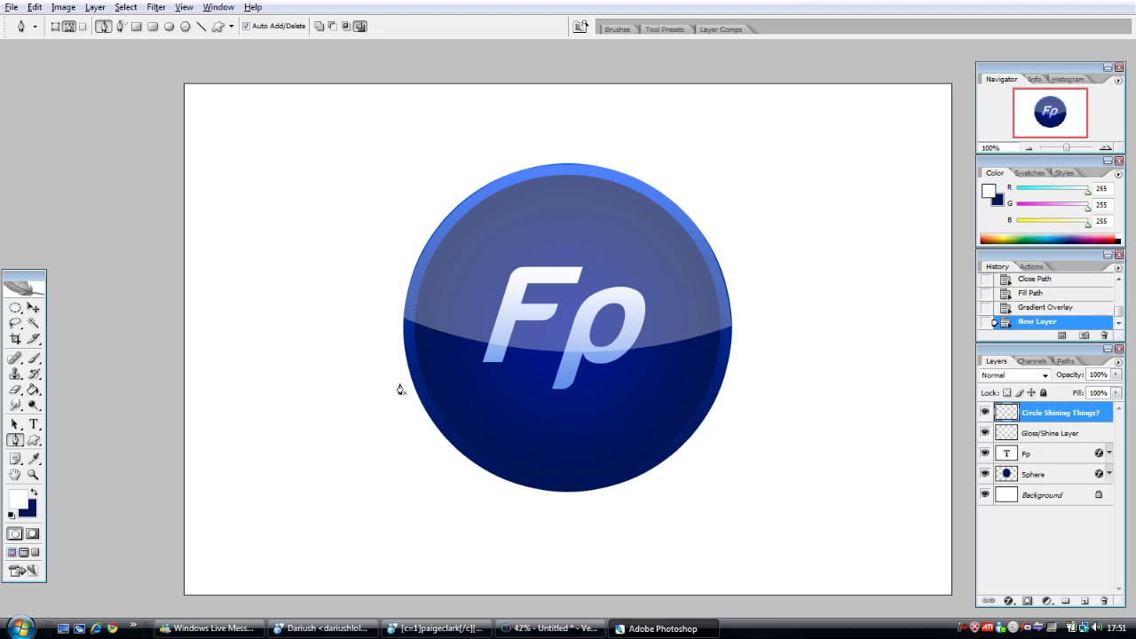
Choose the Brush and set the foreground colour to RGB 0,100,213.
click(34, 360)
click(18, 499)
drag(278, 542, 277, 439)
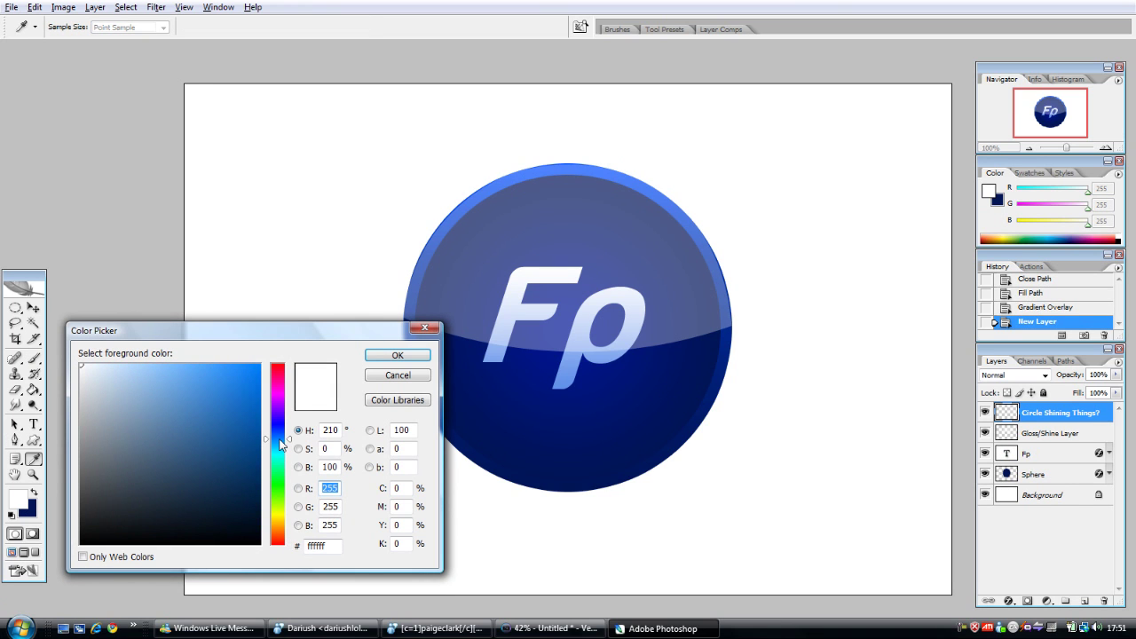
drag(221, 390, 272, 356)
key(Tab)
text(100)
key(Tab)
text(213)
key(Return)
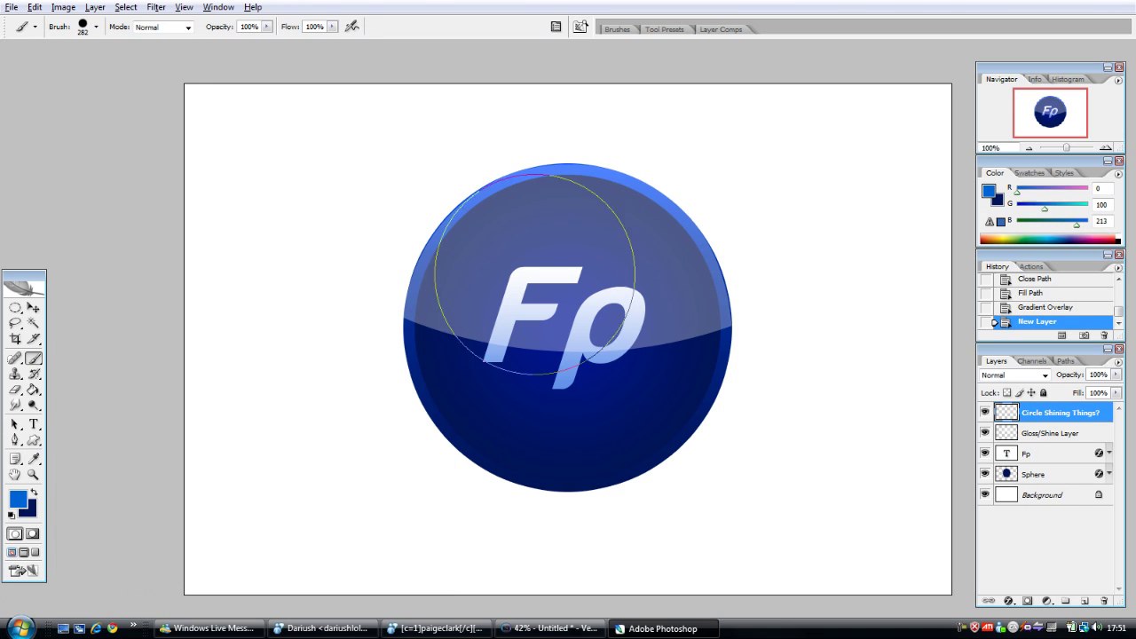
Paint a large blue circle on the sphere and erase most of it, leaving a thin crescent.
click(539, 301)
click(15, 389)
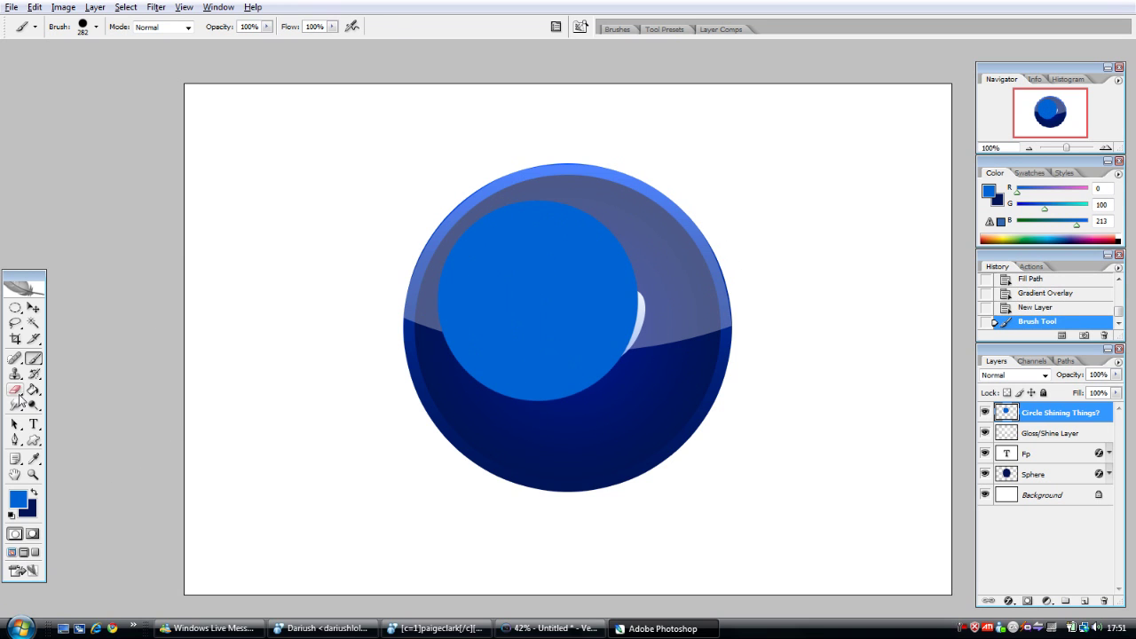
click(543, 413)
click(543, 408)
click(550, 404)
click(576, 404)
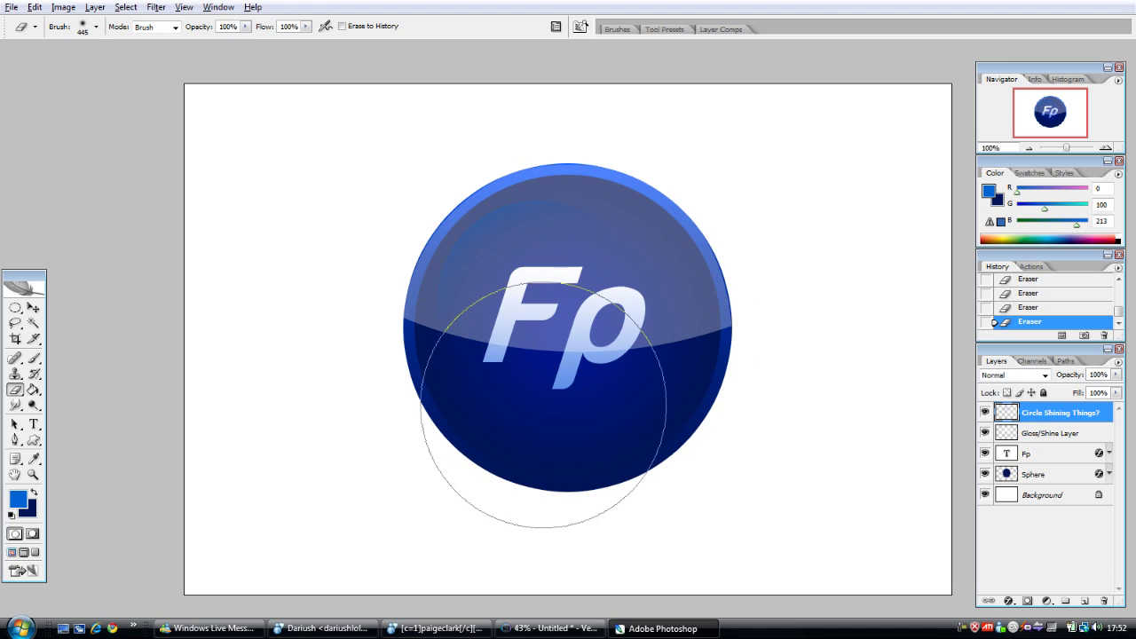
Shift the crescent glow toward teal in Hue/Saturation (Hue −31, Saturation +47).
key(ctrl+u)
mouse_move(532, 90)
mouse_down()
mouse_move(719, 134)
mouse_move(744, 155)
mouse_up()
mouse_move(726, 218)
mouse_down()
mouse_move(688, 220)
mouse_move(705, 219)
mouse_up()
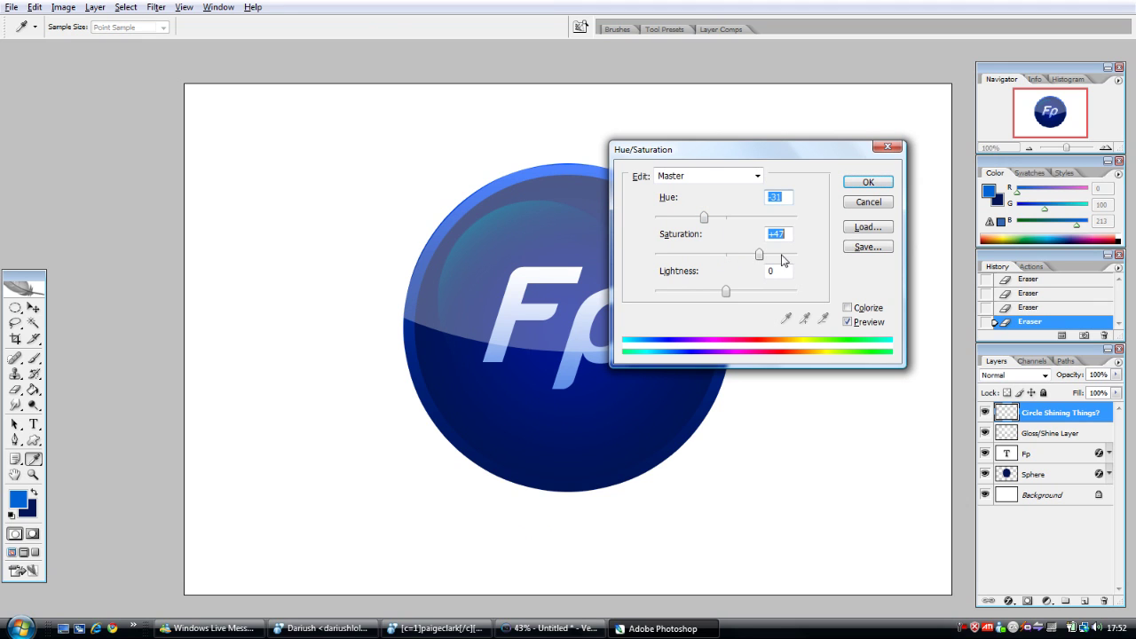
Apply the teal tint, duplicate the glow layer, and add a new Layer 1.
key(Return)
key(ctrl+j)
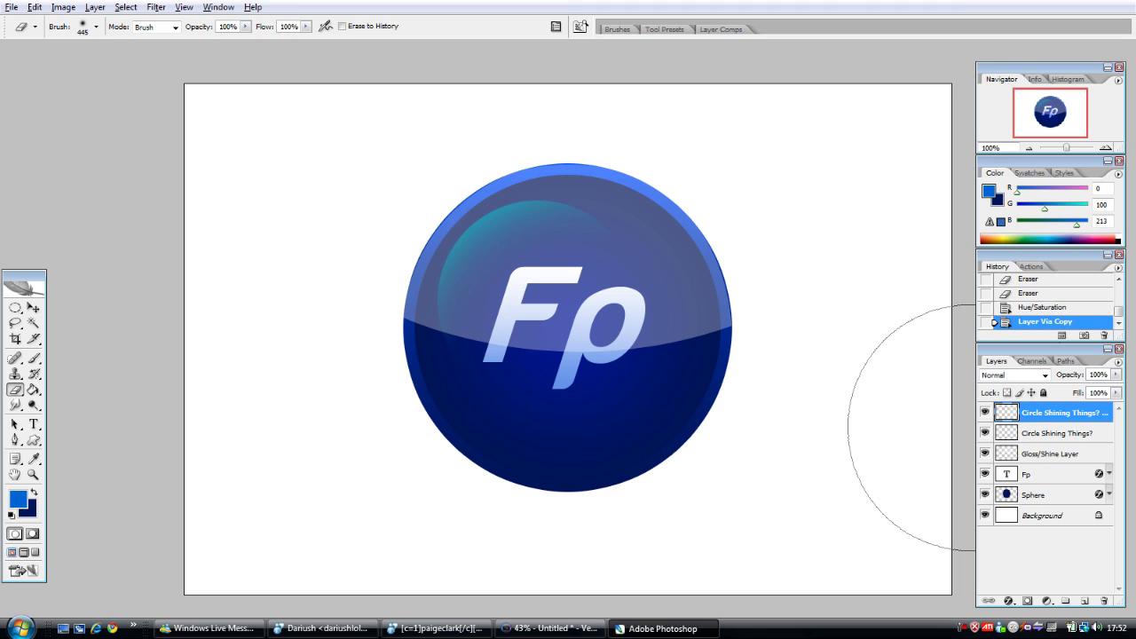
key(ctrl+shift+n)
key(Return)
On Layer 1, paint a 424 px blue disc and erase its centre to leave a shading ring.
click(34, 358)
right_click(543, 234)
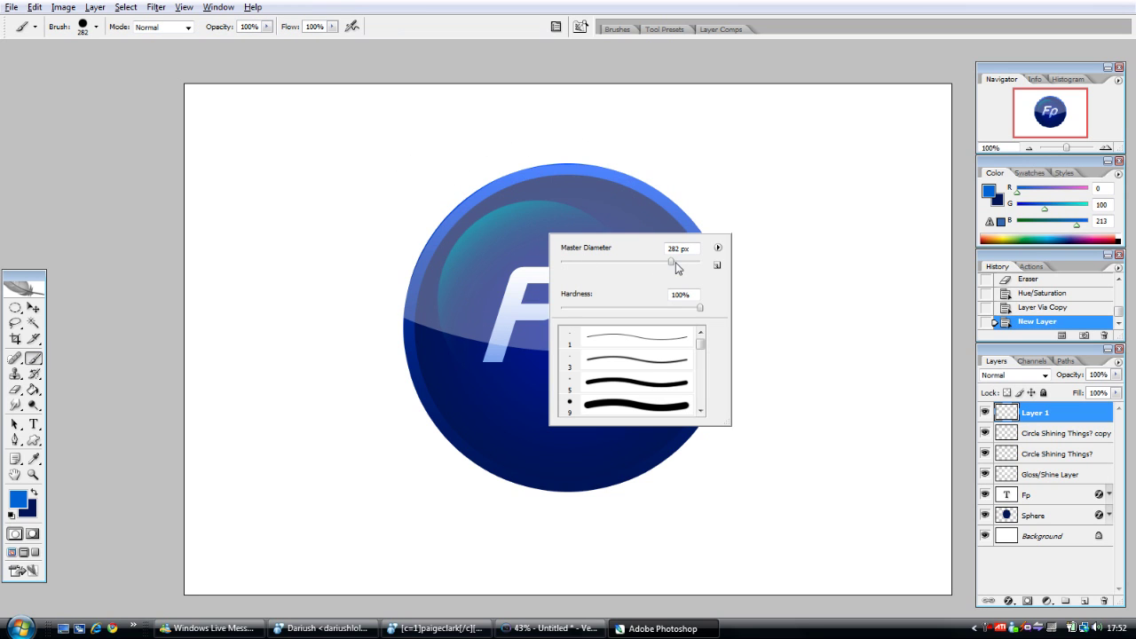
key(Return)
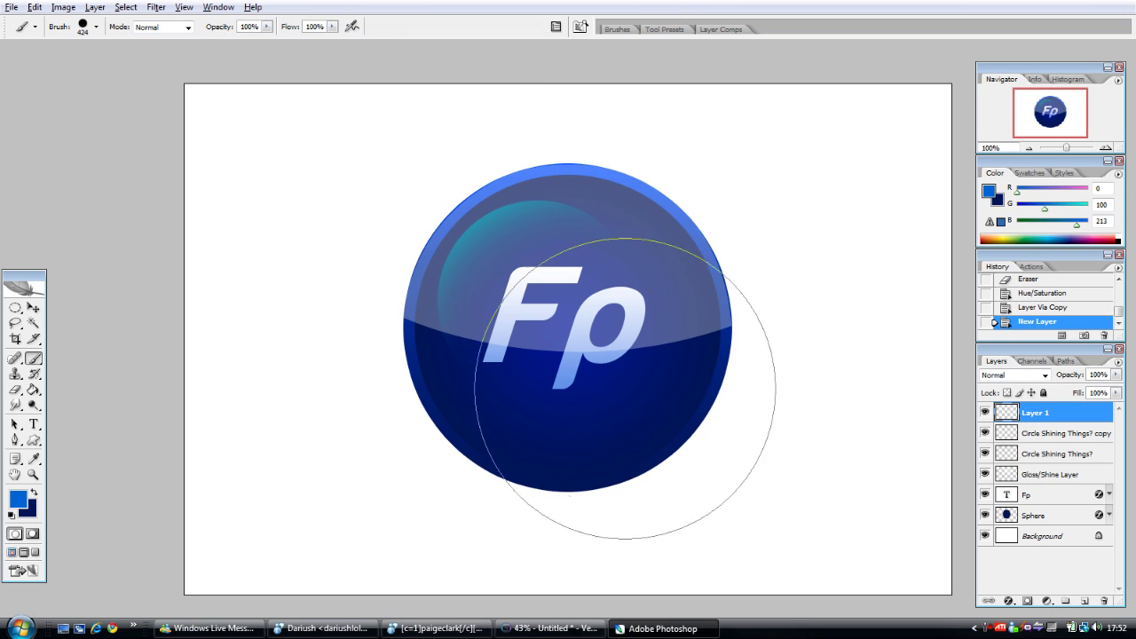
click(579, 313)
click(16, 390)
mouse_move(494, 274)
mouse_down()
mouse_move(520, 211)
mouse_move(586, 222)
mouse_move(446, 422)
mouse_move(473, 241)
mouse_up()
click(33, 307)
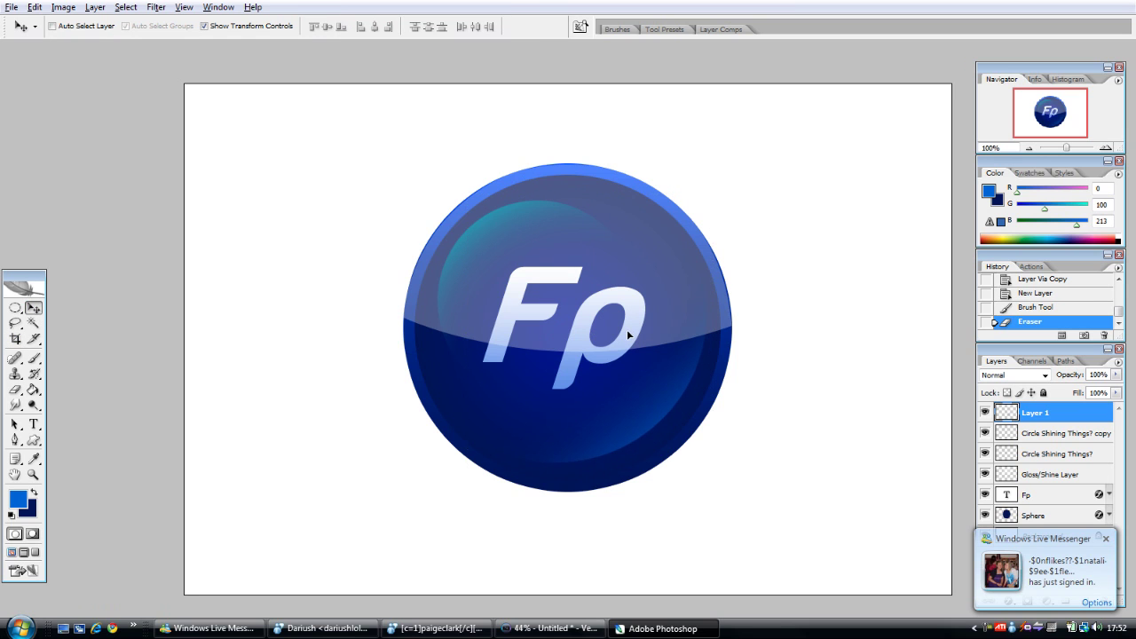
click(627, 332)
Rotate the ring shading about 11° and nudge it into place.
mouse_move(713, 452)
mouse_down()
mouse_move(680, 487)
mouse_move(644, 498)
mouse_up()
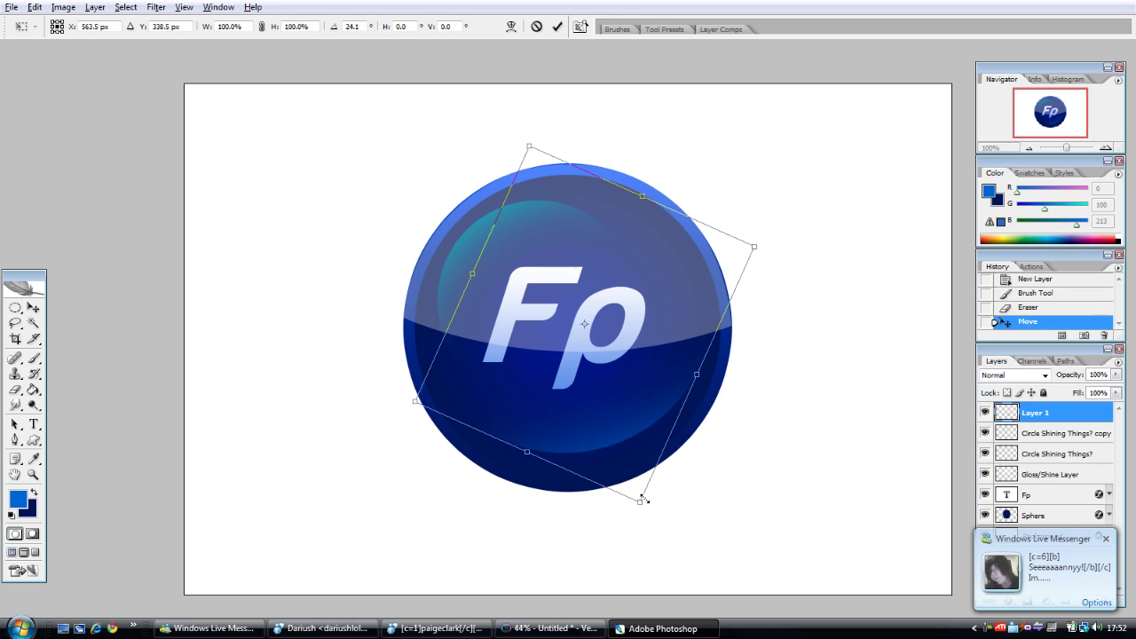
key(Return)
drag(629, 400, 628, 373)
Duplicate the ring as Layer 1 copy, moving it down about 25 px and rotating it about −50°.
key(ctrl+j)
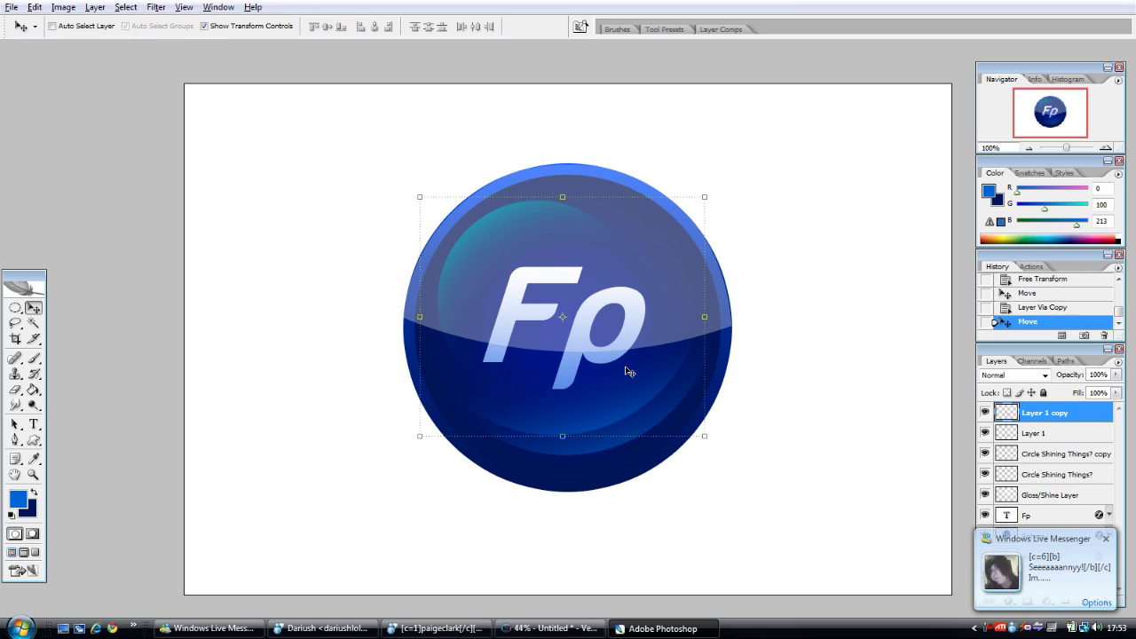
mouse_move(719, 442)
mouse_down()
mouse_move(585, 445)
mouse_move(609, 444)
mouse_up()
key(Return)
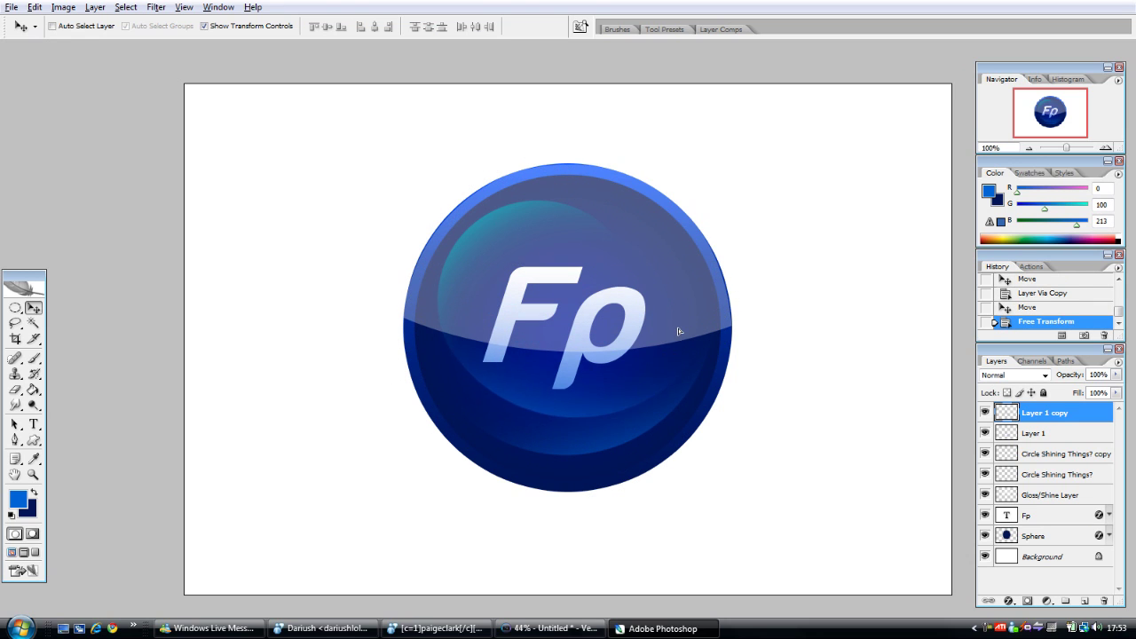
drag(678, 331, 682, 352)
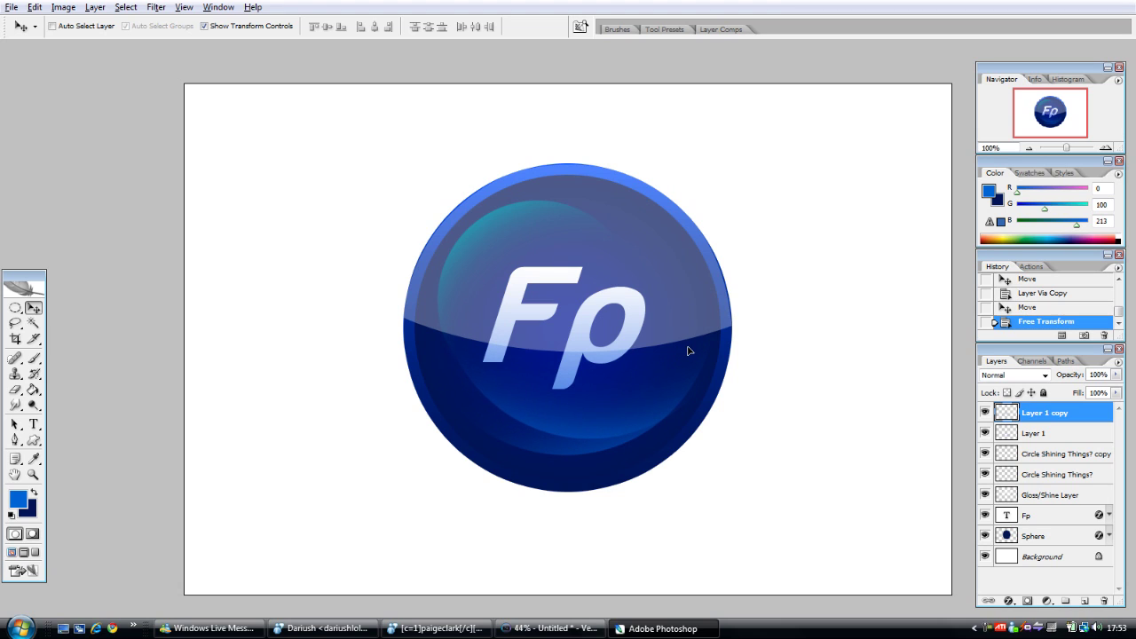
drag(683, 351, 679, 354)
drag(737, 449, 667, 385)
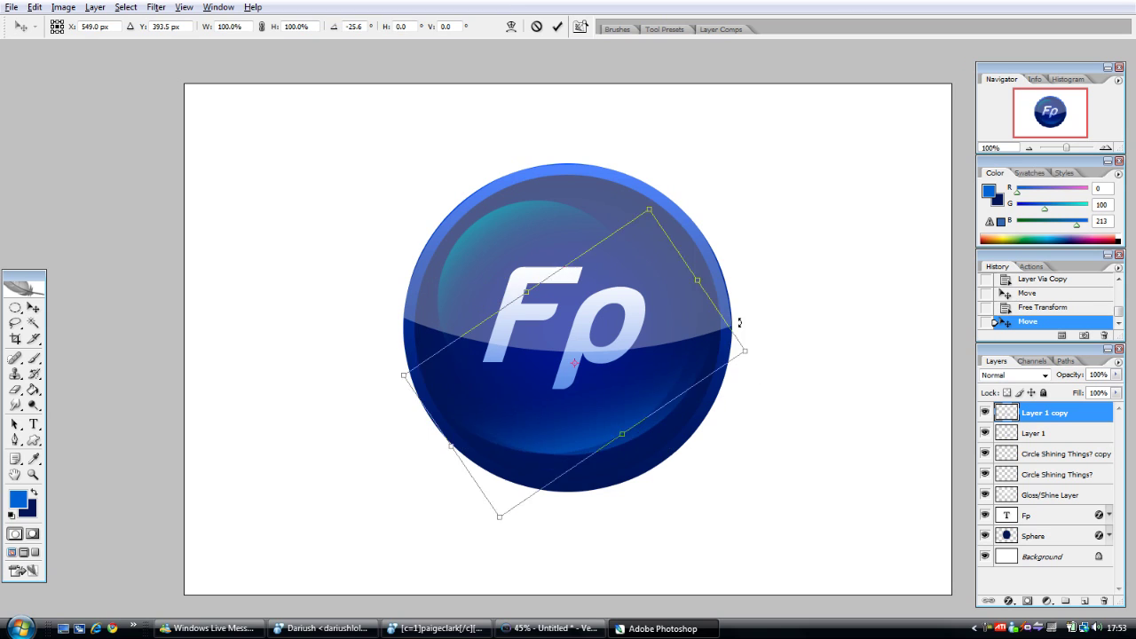
key(Return)
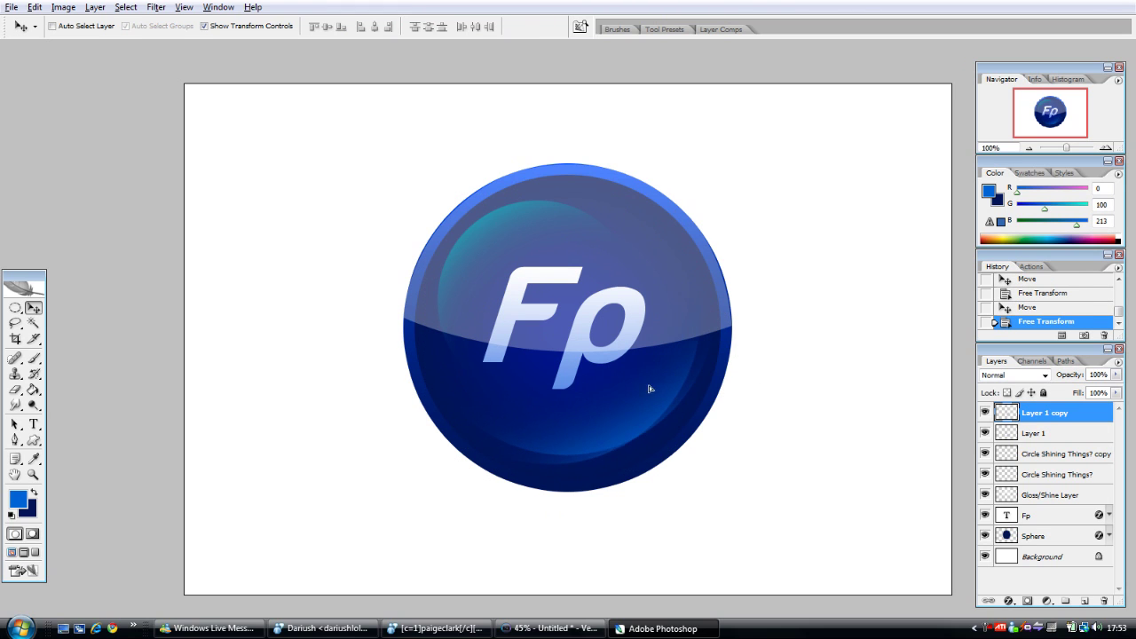
drag(641, 394, 644, 397)
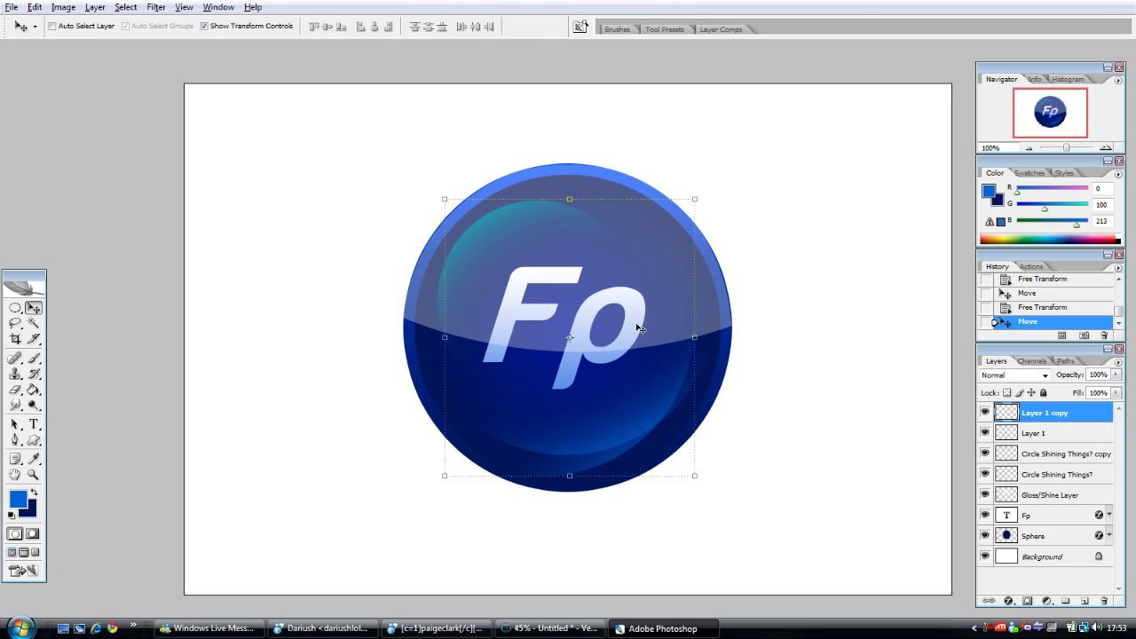
Duplicate it again as Layer 1 copy 2, moved down-right and rotated to −160.9°.
key(ctrl+j)
drag(587, 317, 618, 350)
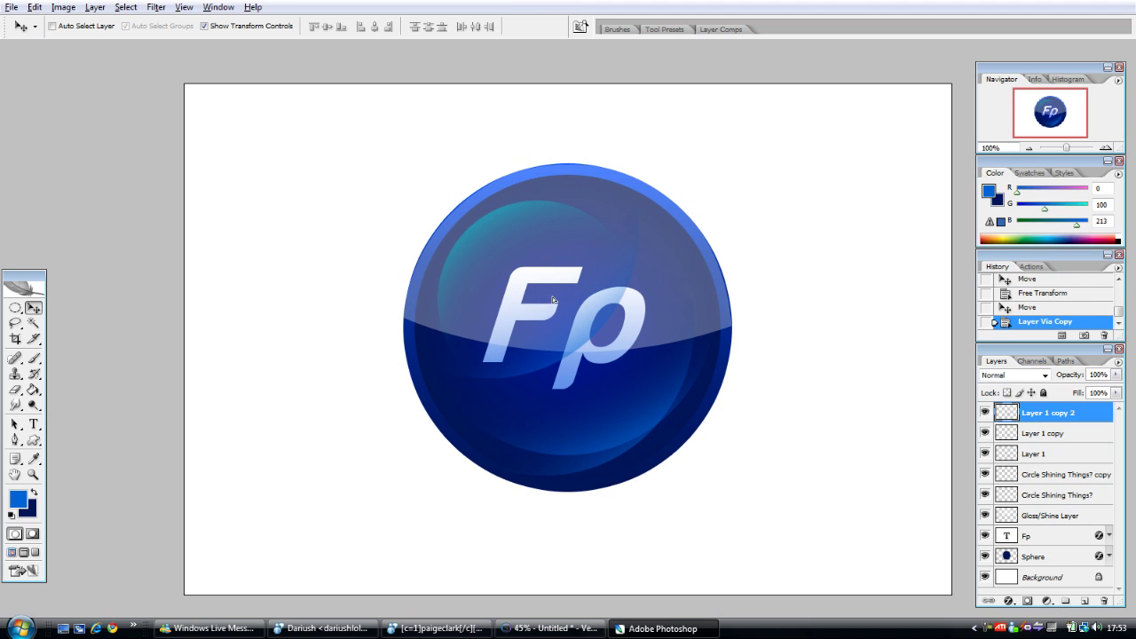
mouse_move(650, 393)
mouse_down()
mouse_move(495, 191)
mouse_move(528, 313)
mouse_move(519, 271)
mouse_up()
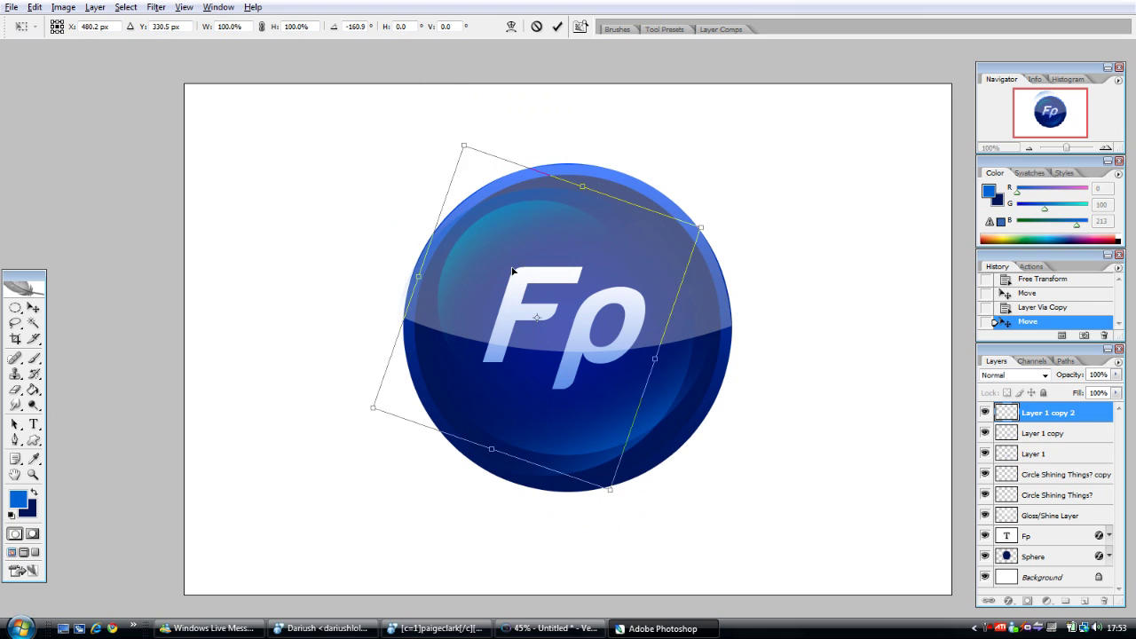
Commit Layer 1 copy 2's rotation and apply Hue −7, Saturation +85 to it.
key(Return)
key(ctrl+u)
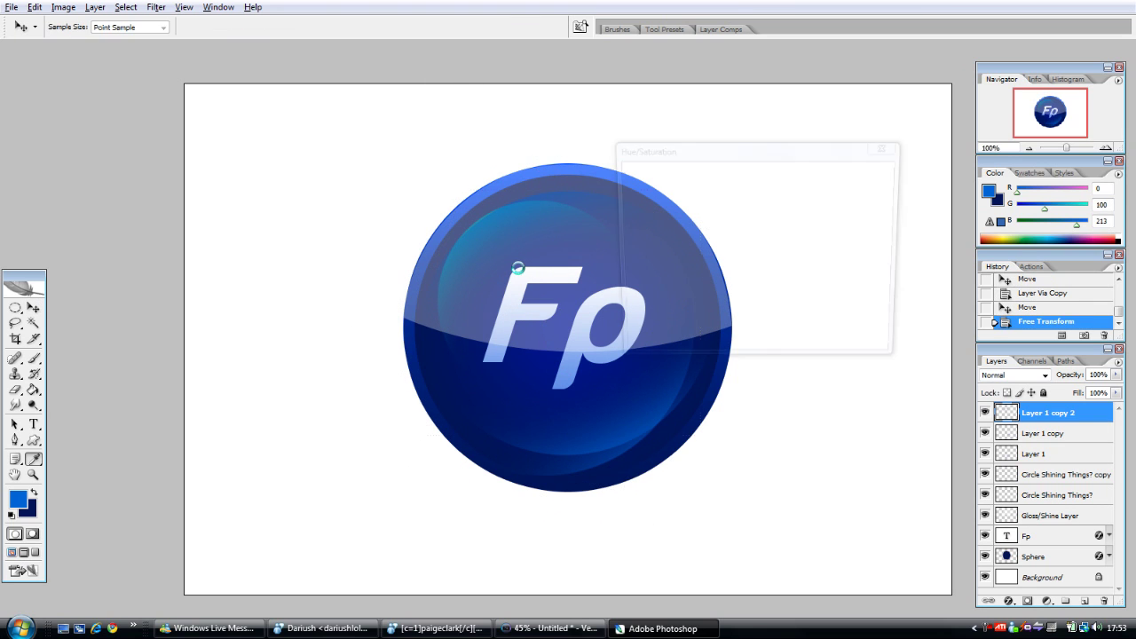
drag(726, 217, 722, 217)
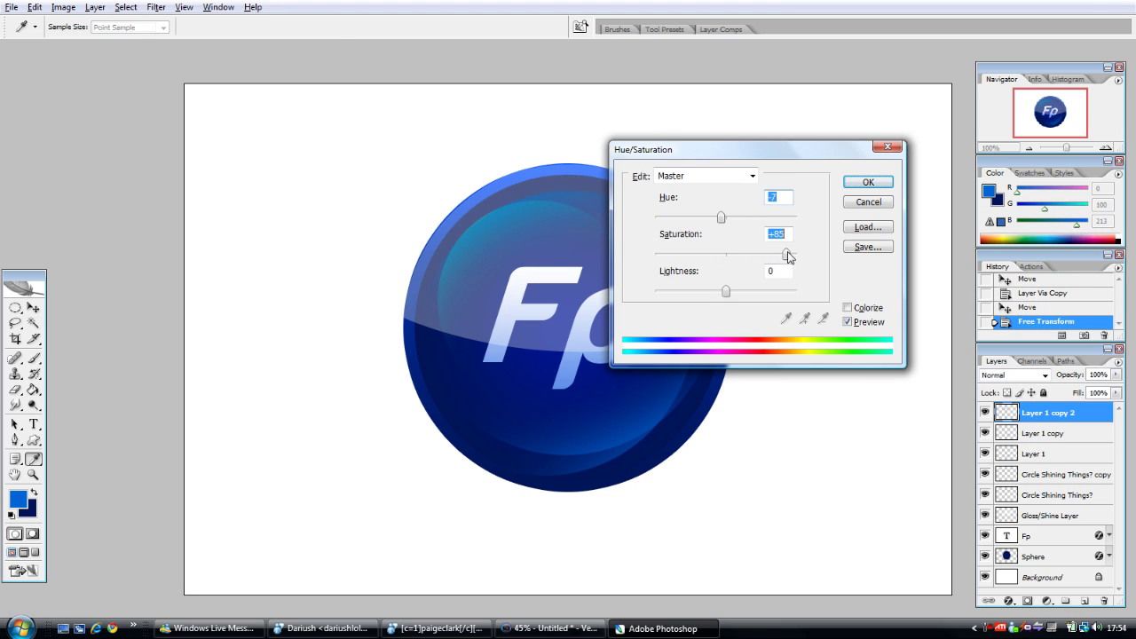
key(Return)
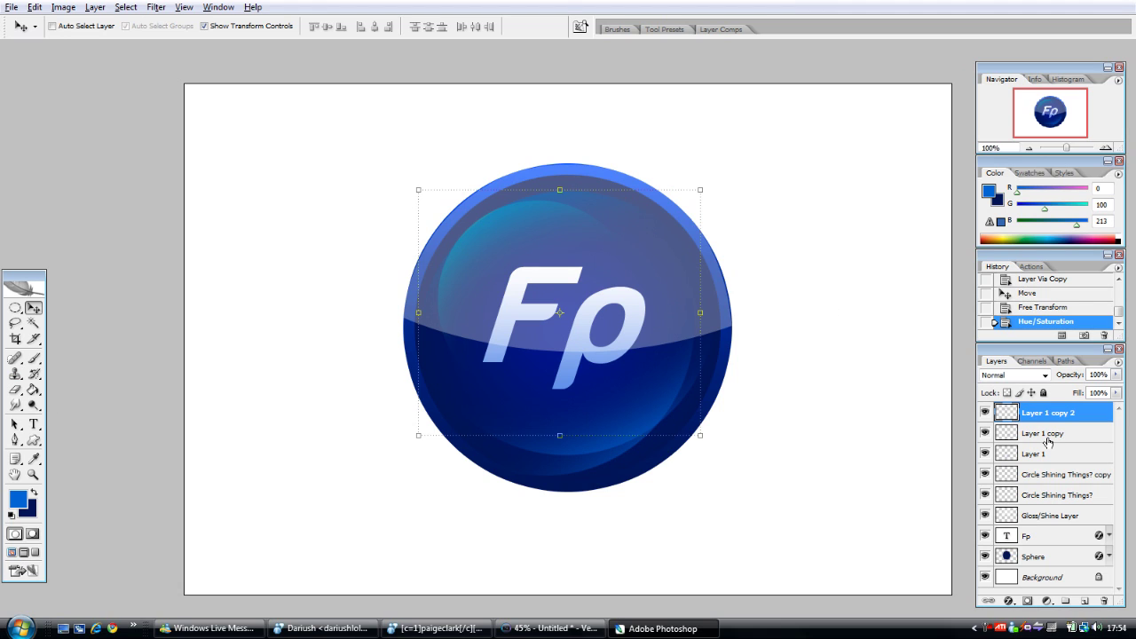
key(ctrl+shift+n)
Create the Extra Details layer and set up a soft brush.
key(Caps_Lock)
text(Extra Details)
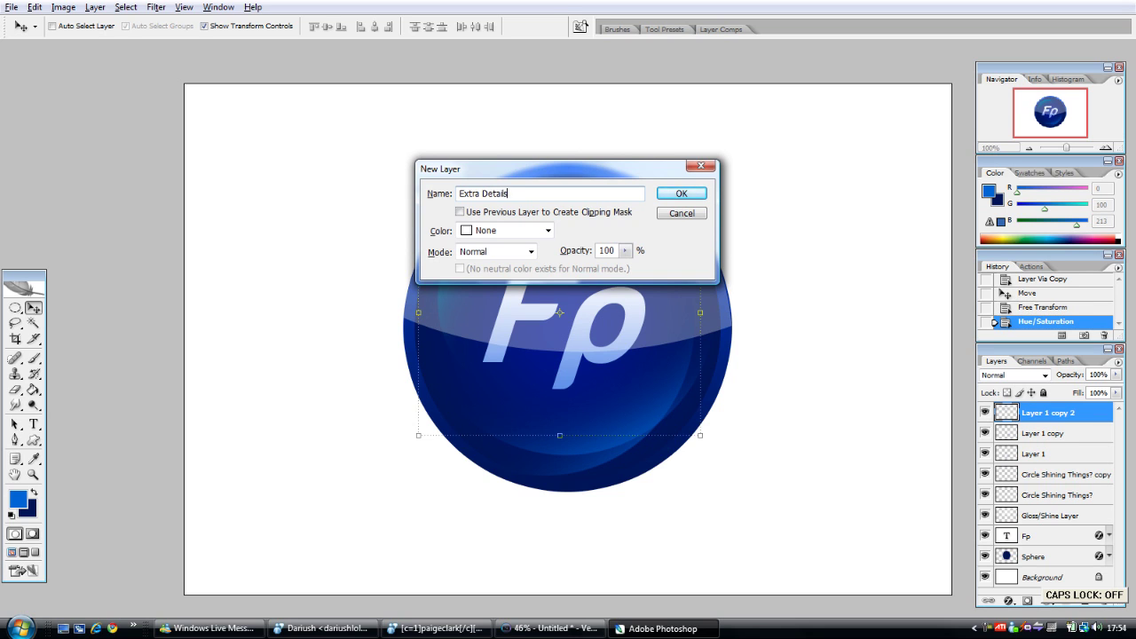
key(Return)
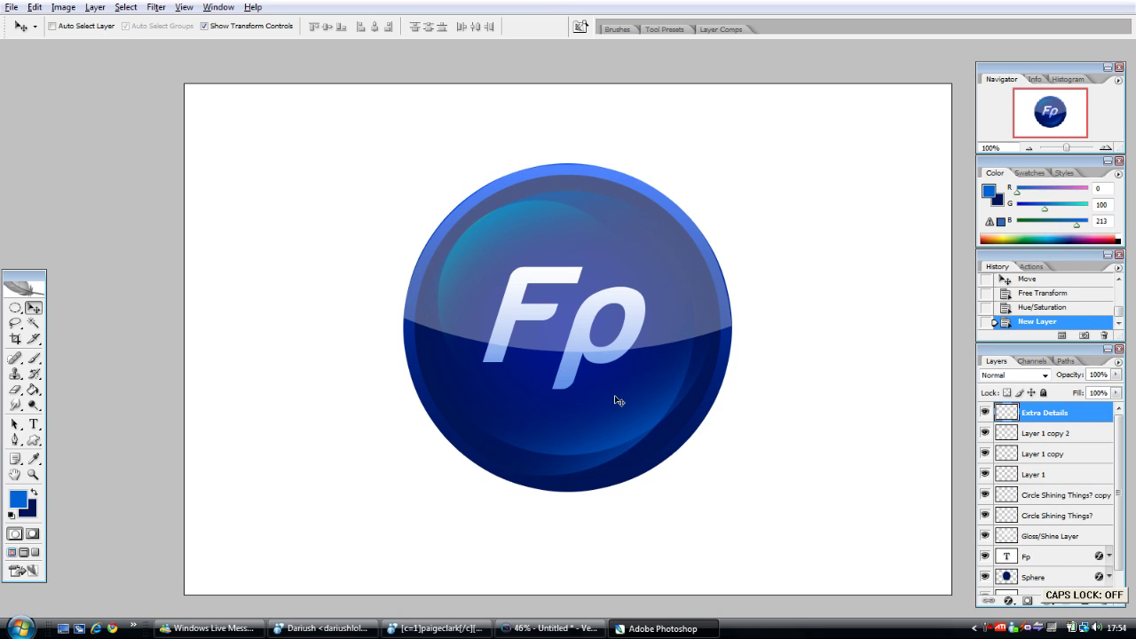
click(33, 358)
click(484, 242)
key(ctrl+z)
right_click(490, 237)
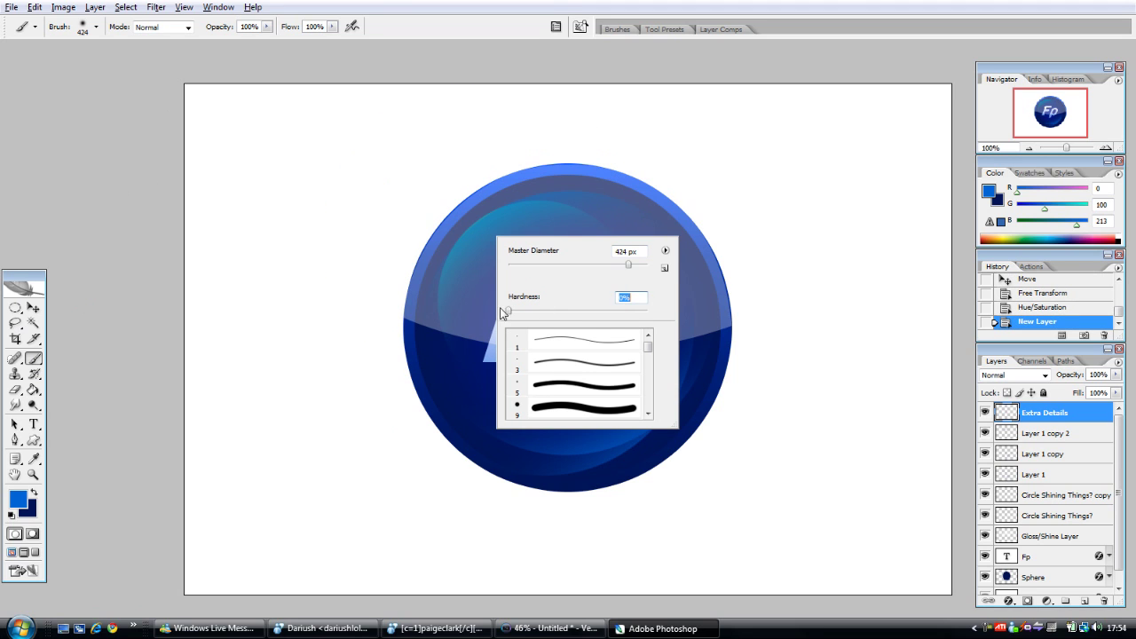
Draw a circular selection over the sphere, nudged slightly right.
click(16, 307)
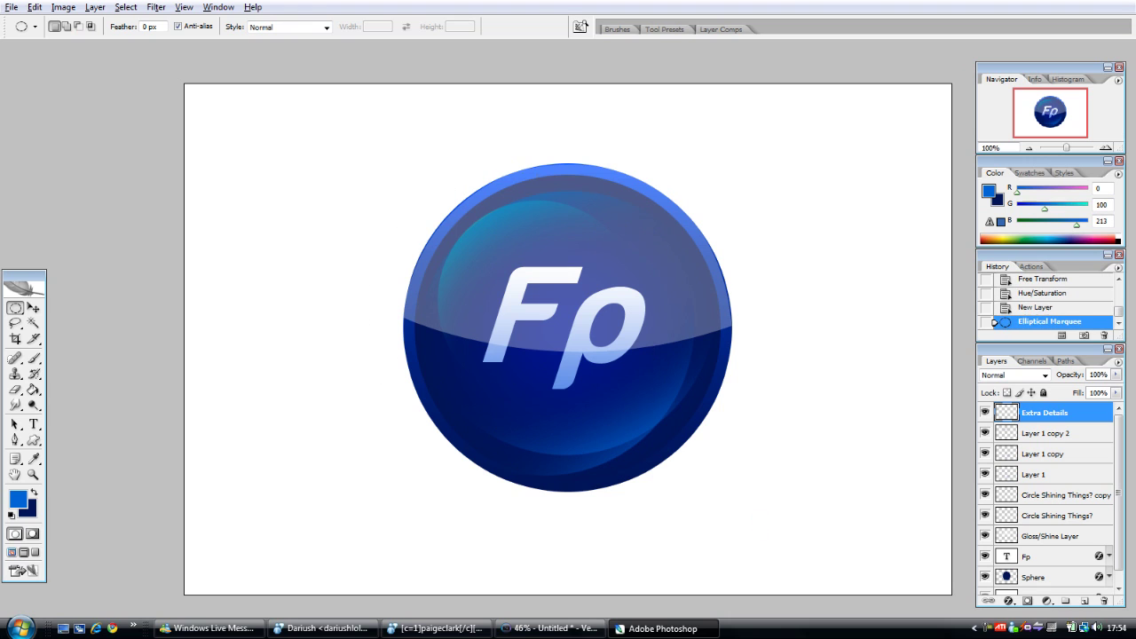
drag(497, 269, 636, 371)
key(Right)
key(Right)
click(33, 357)
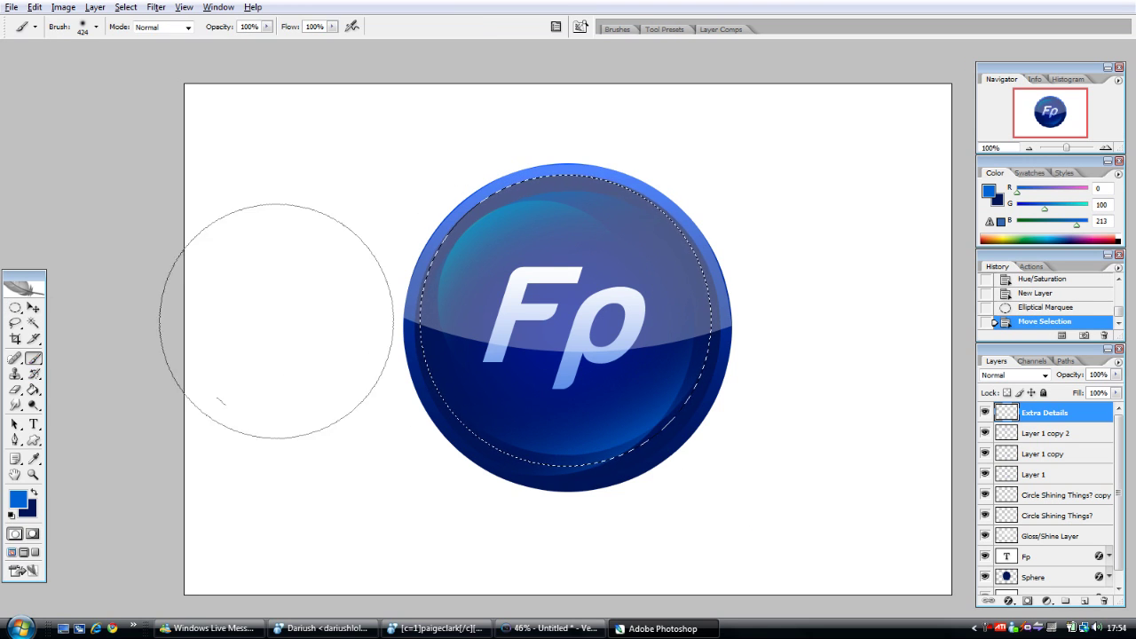
click(511, 178)
key(ctrl+z)
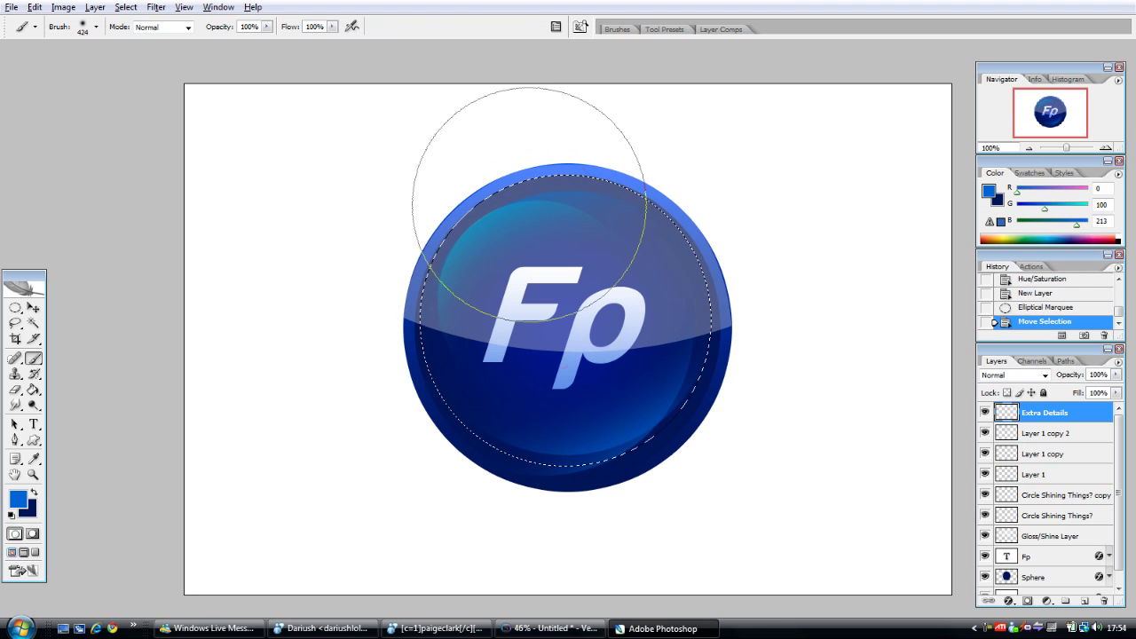
click(33, 458)
Paint a pale light-blue glow across the sphere's top, deselect, and lower the layer opacity to 23%.
click(17, 499)
drag(196, 361, 149, 359)
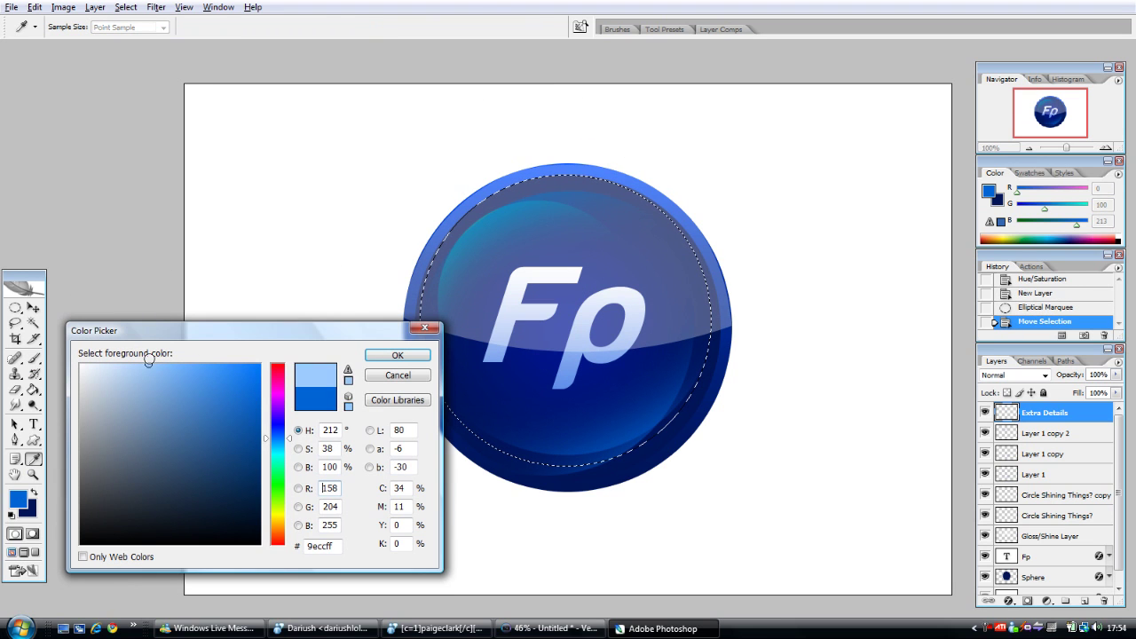
key(Return)
key(b)
click(553, 213)
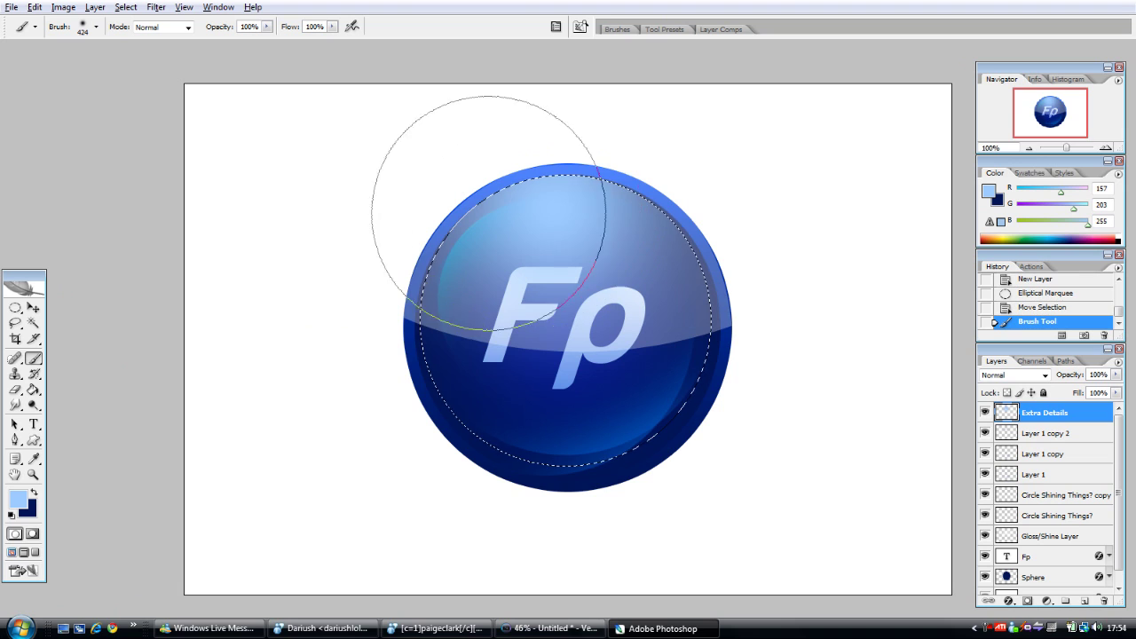
click(510, 177)
key(ctrl+d)
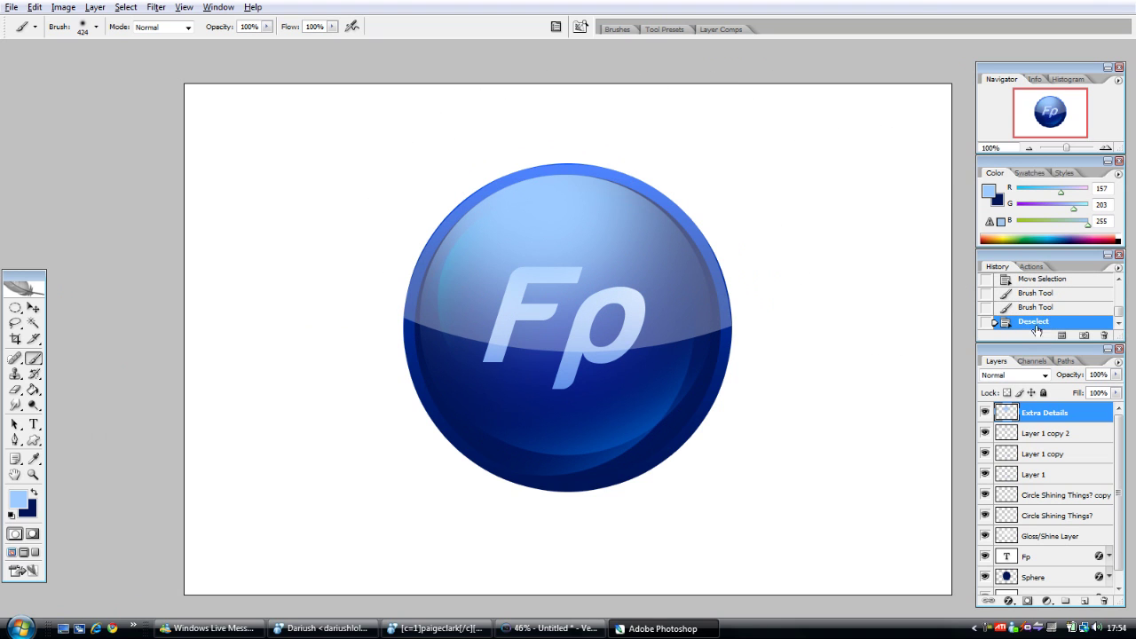
drag(1076, 379, 1025, 380)
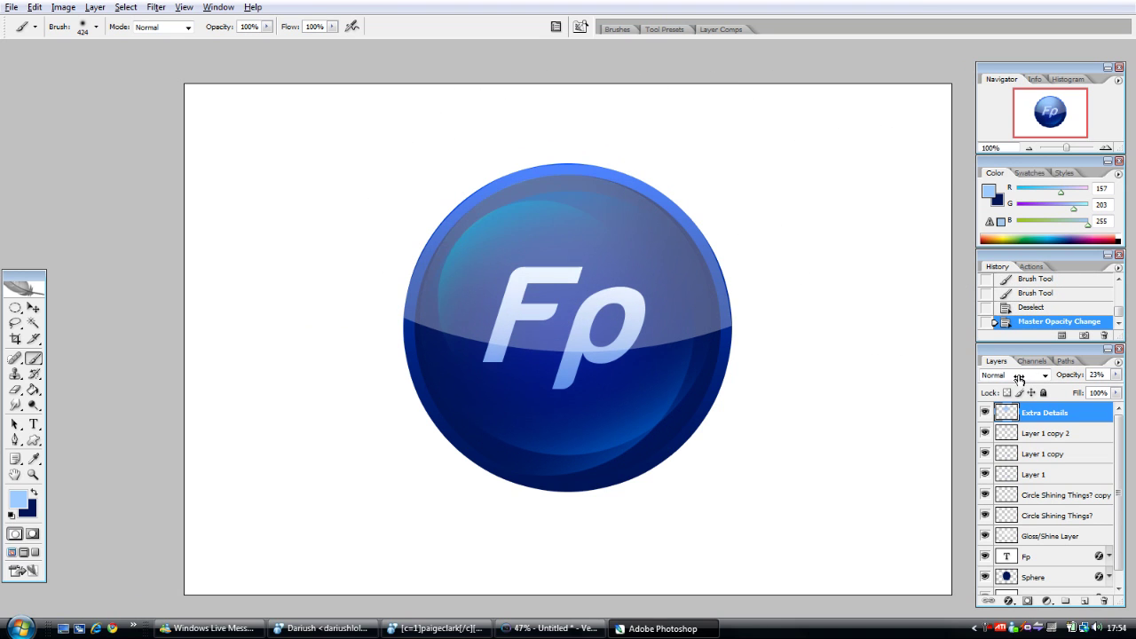
click(984, 413)
Add a grey Stroke effect to the Fp text layer in Blending Options.
click(984, 413)
right_click(1026, 558)
click(903, 158)
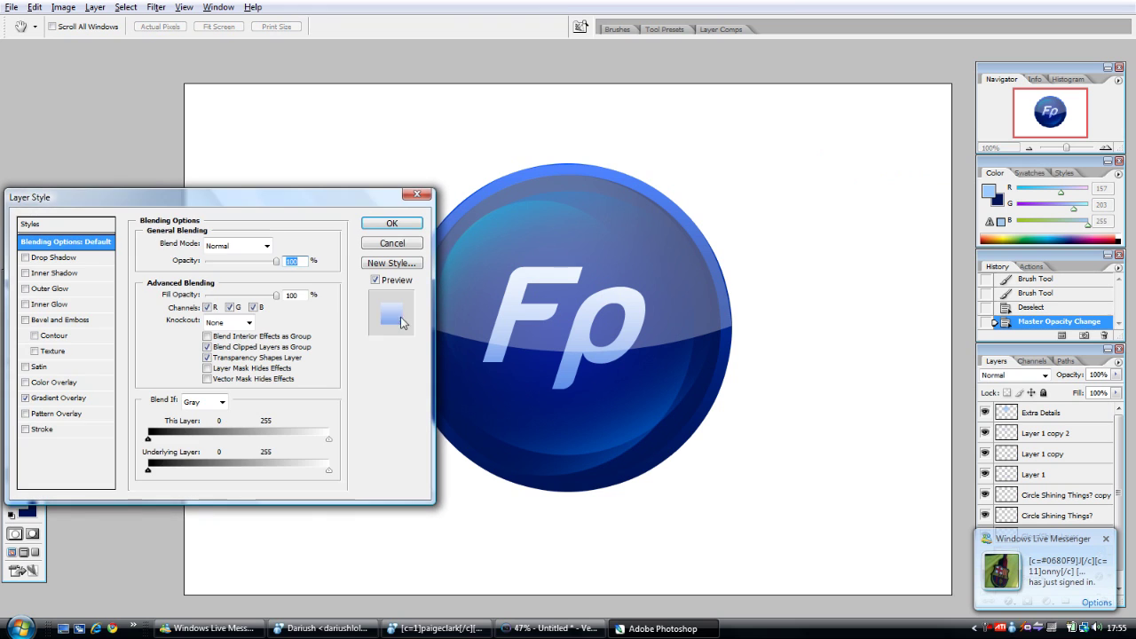
click(63, 430)
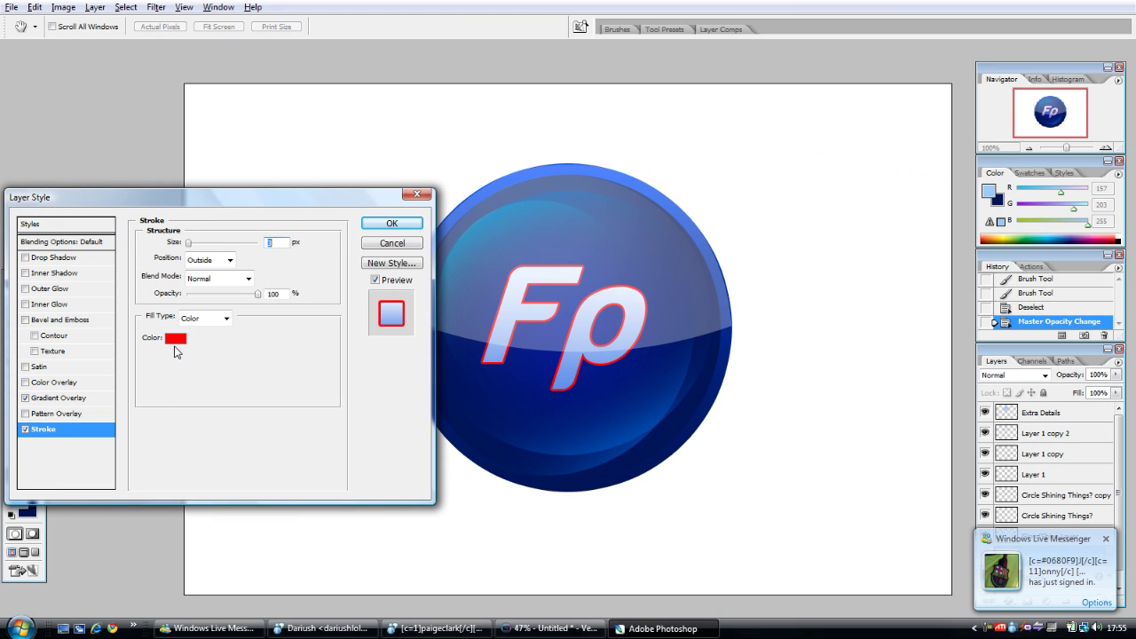
click(176, 338)
drag(93, 426, 65, 461)
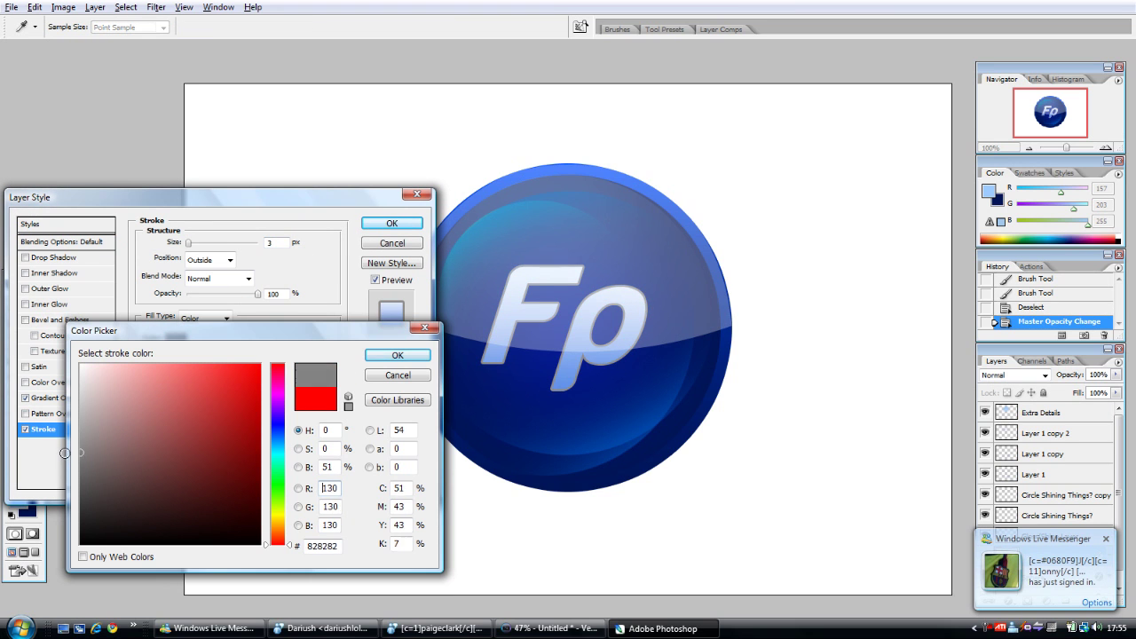
click(364, 357)
Set the stroke's Fill Type to Gradient.
click(206, 318)
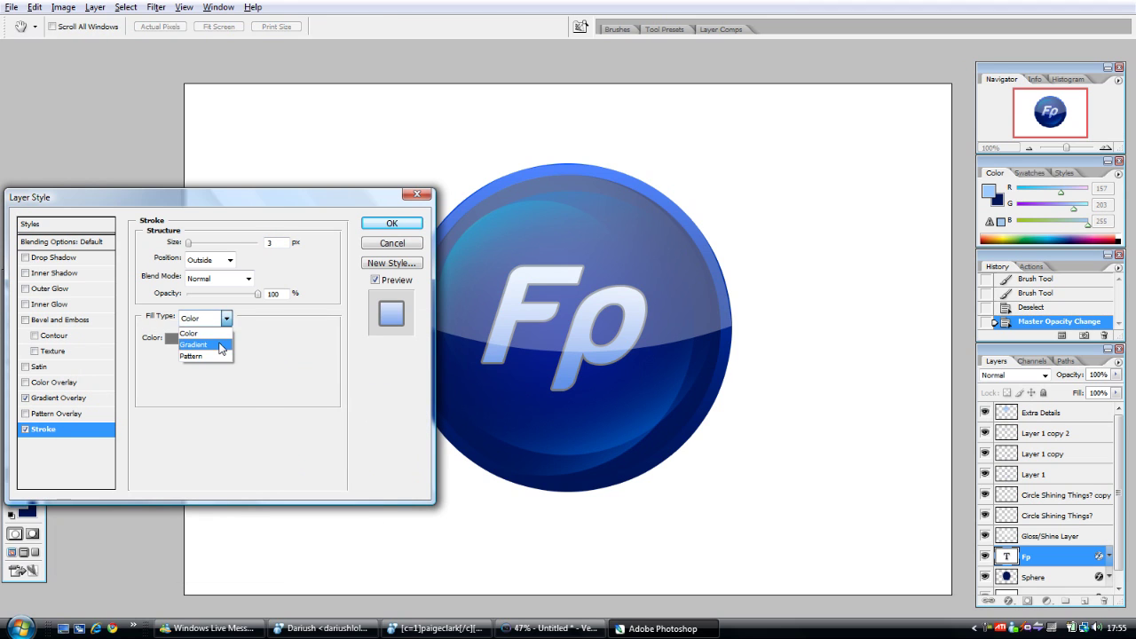
click(202, 343)
click(219, 346)
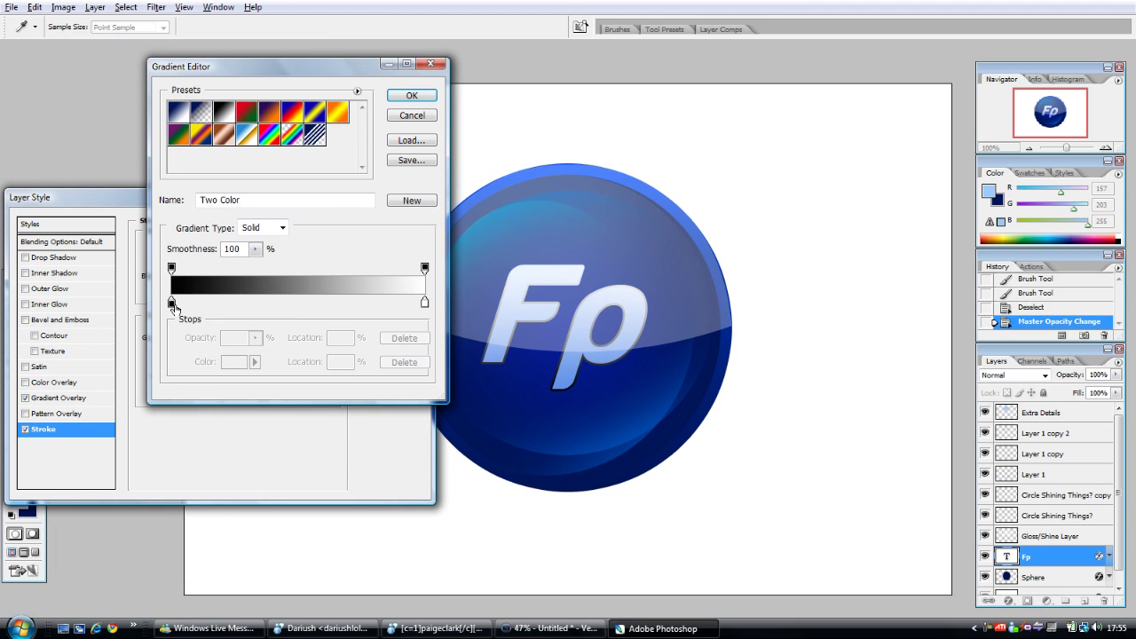
click(173, 304)
key(ctrl+z)
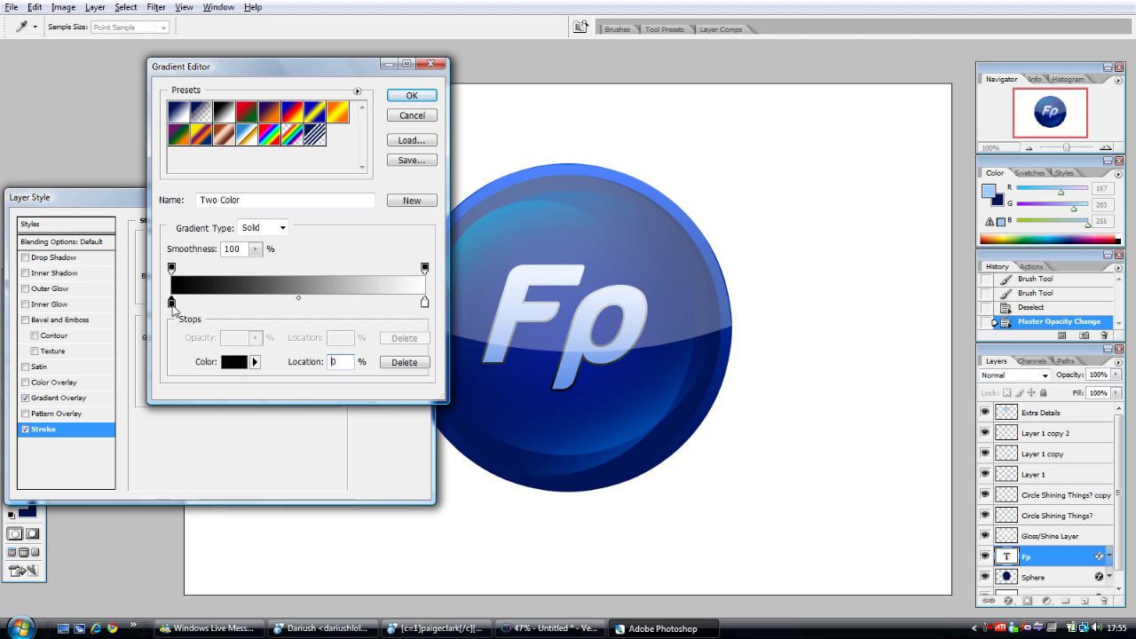
Set the stroke gradient's stops to dark grey and mid grey.
click(233, 362)
drag(116, 454, 45, 503)
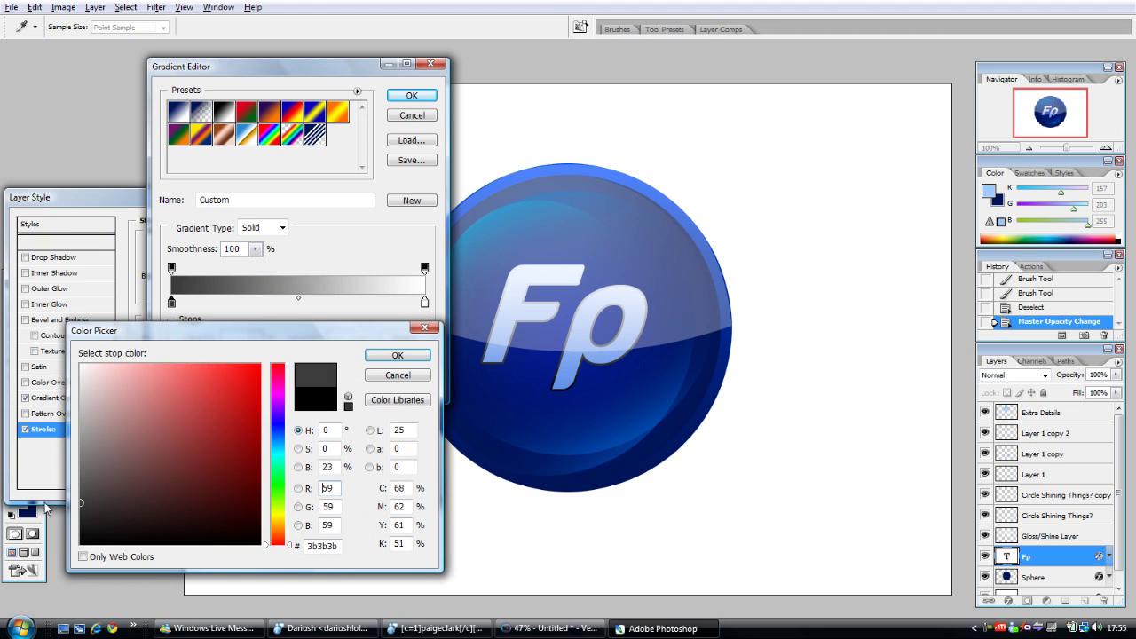
key(Return)
double_click(424, 303)
click(86, 416)
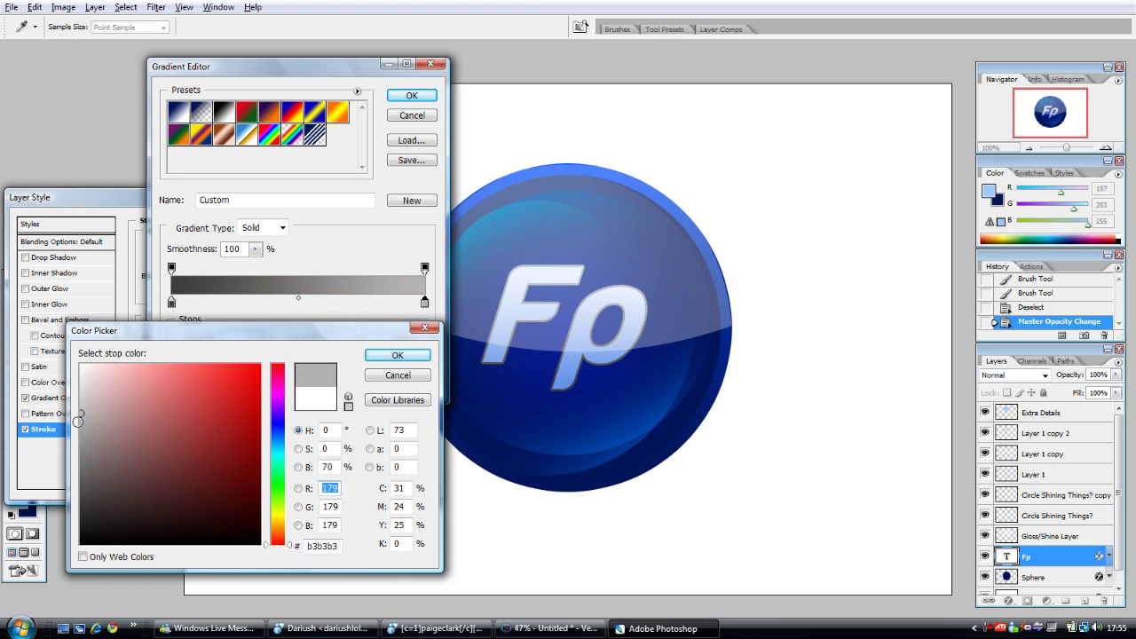
drag(78, 421, 75, 443)
key(Return)
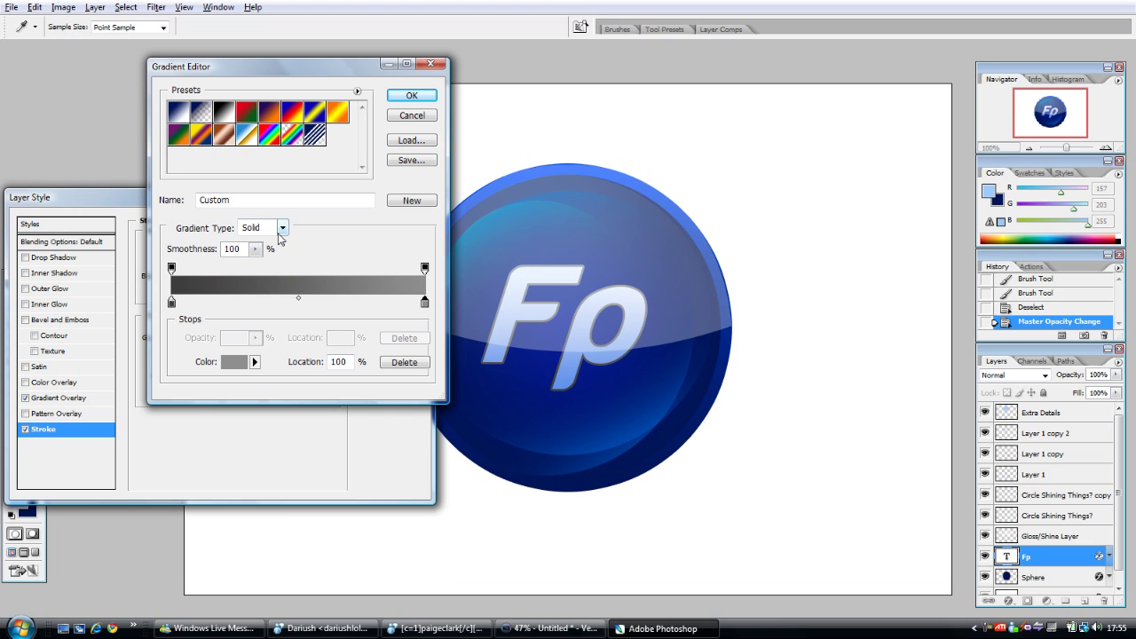
click(411, 96)
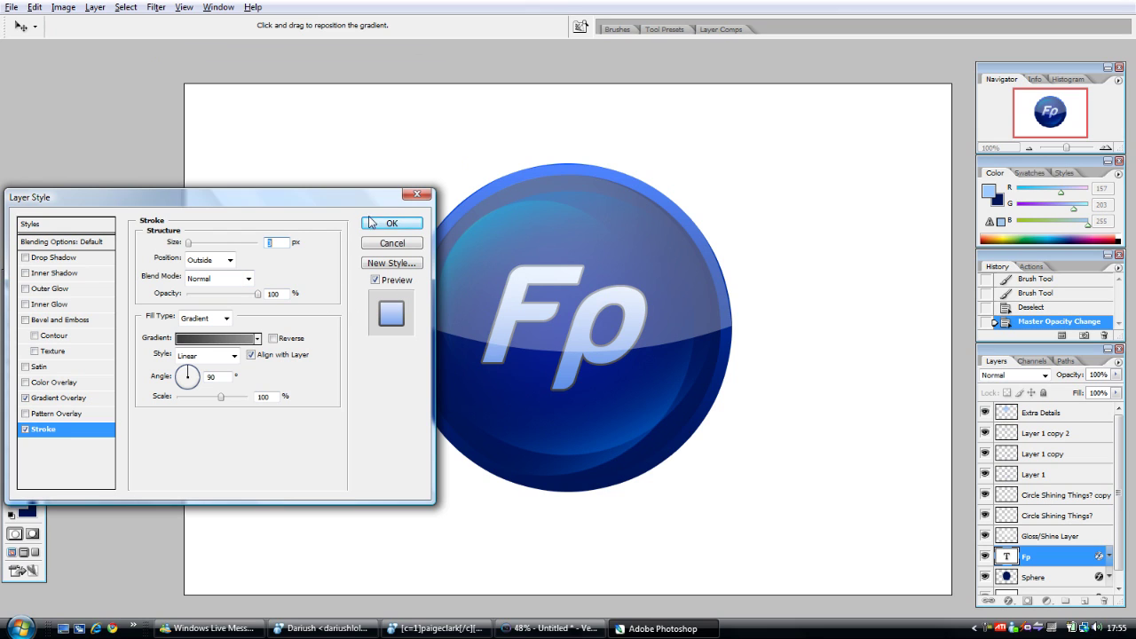
Apply the Fp gradient stroke and target the Gloss/Shine Layer for erasing.
click(392, 223)
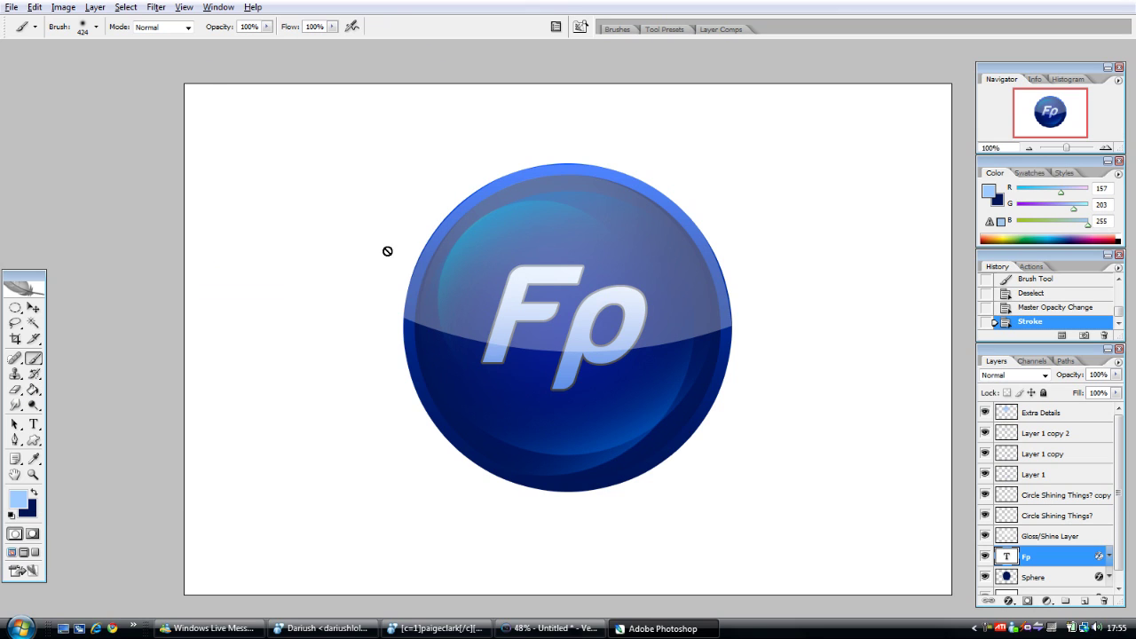
click(16, 390)
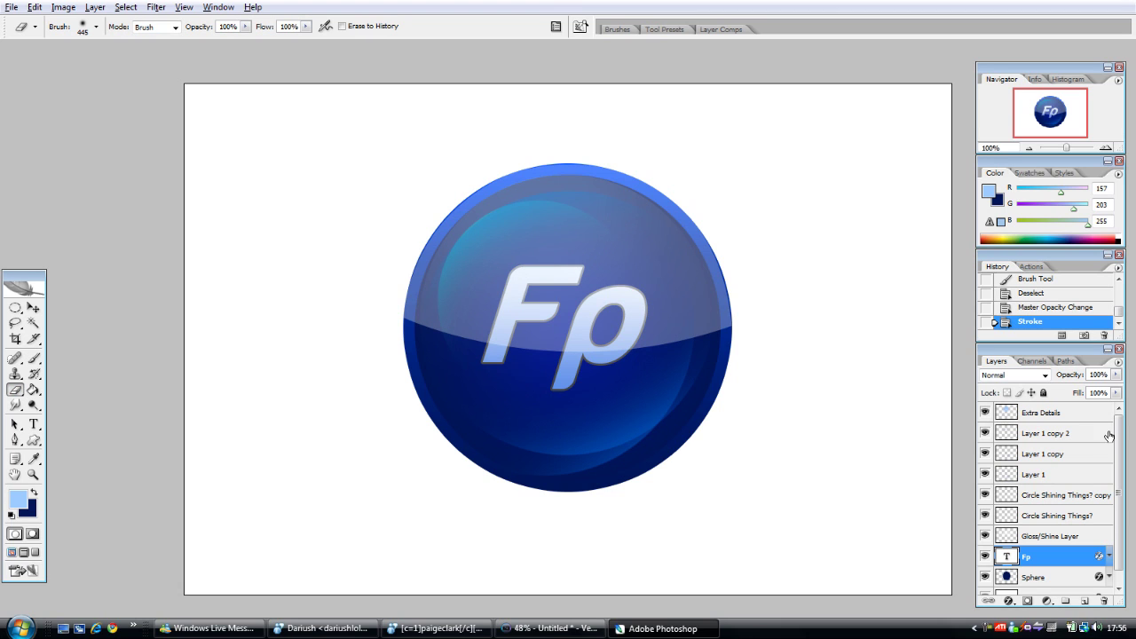
click(985, 536)
click(985, 536)
click(1038, 536)
drag(583, 150, 613, 145)
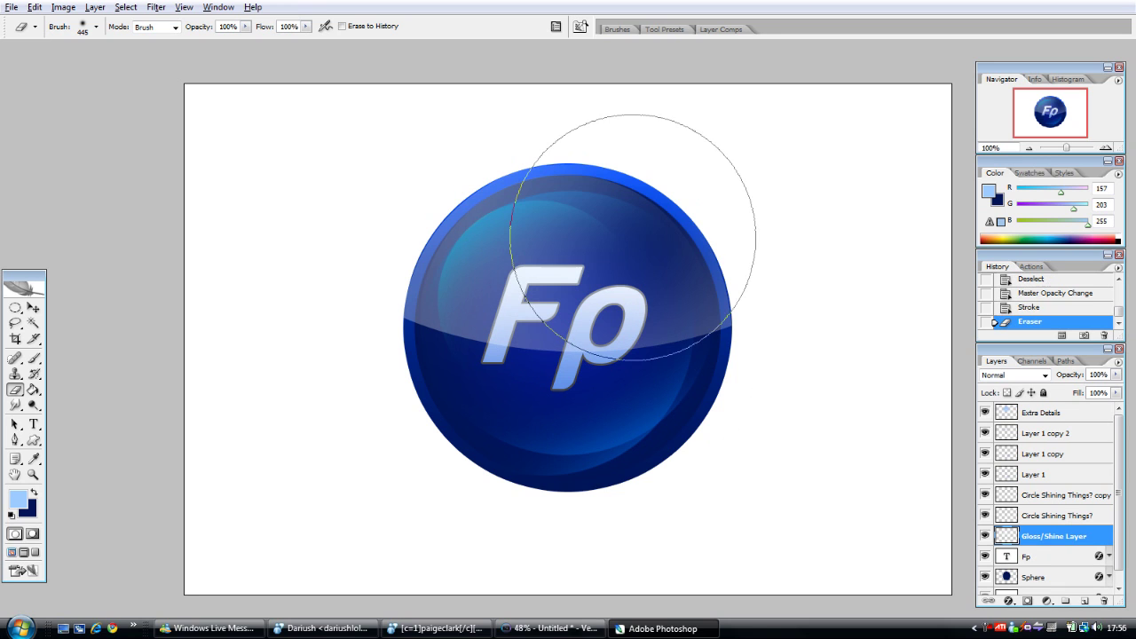
key(ctrl+z)
Try several eraser sizes and strokes on the gloss, undoing each attempt.
right_click(692, 122)
click(520, 216)
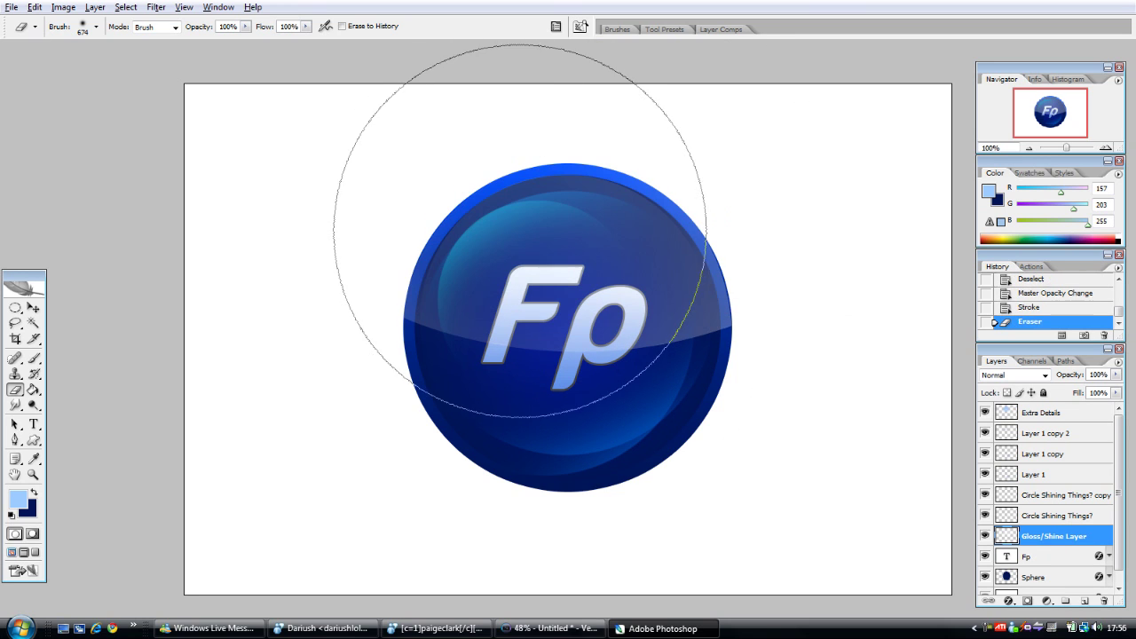
key(ctrl+z)
click(673, 293)
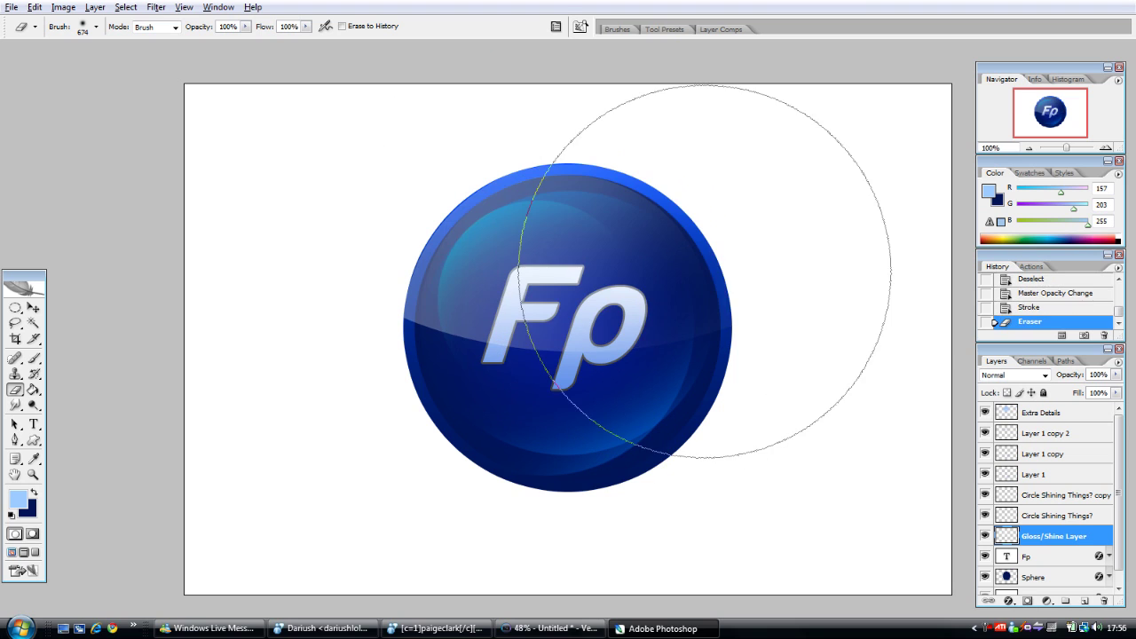
key(ctrl+z)
right_click(686, 259)
drag(809, 286, 797, 285)
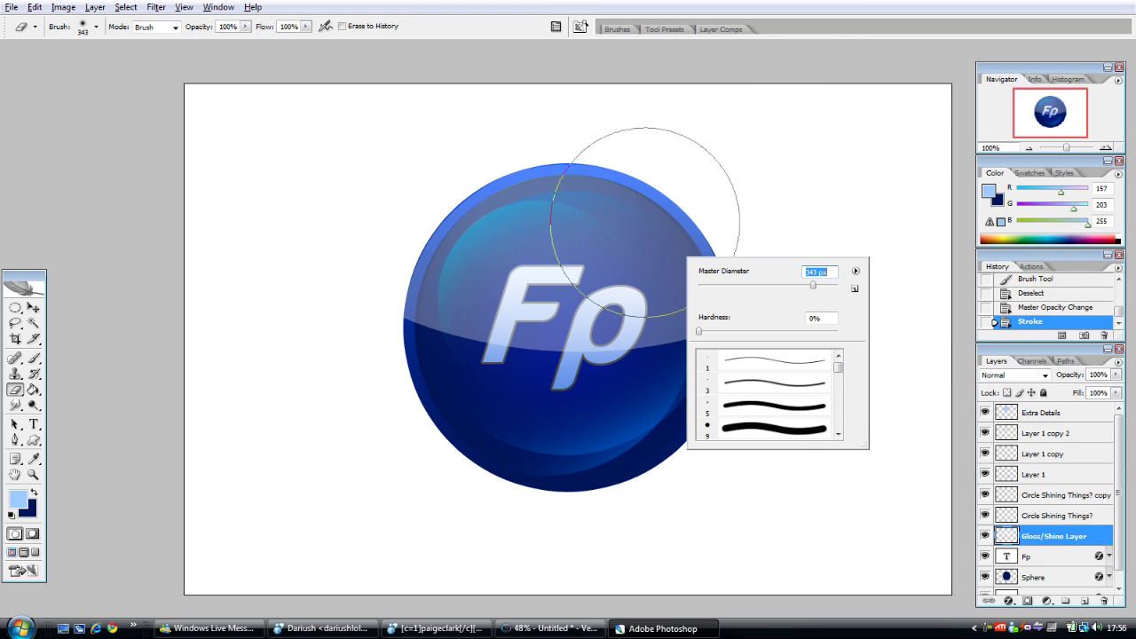
drag(639, 151, 621, 183)
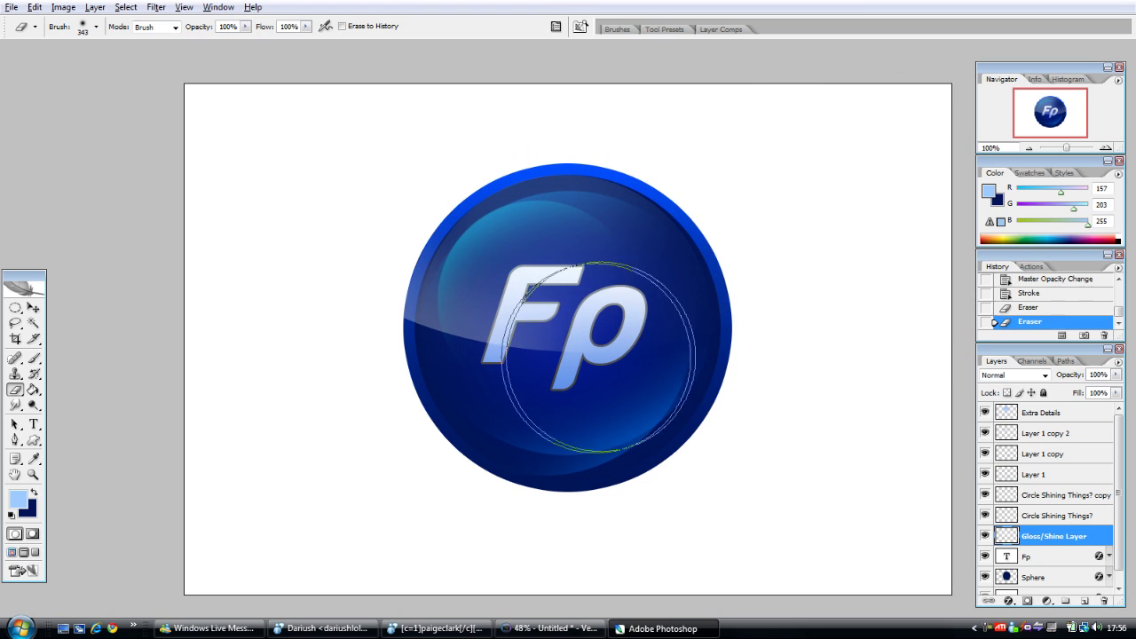
key(ctrl+z)
key(ctrl+z)
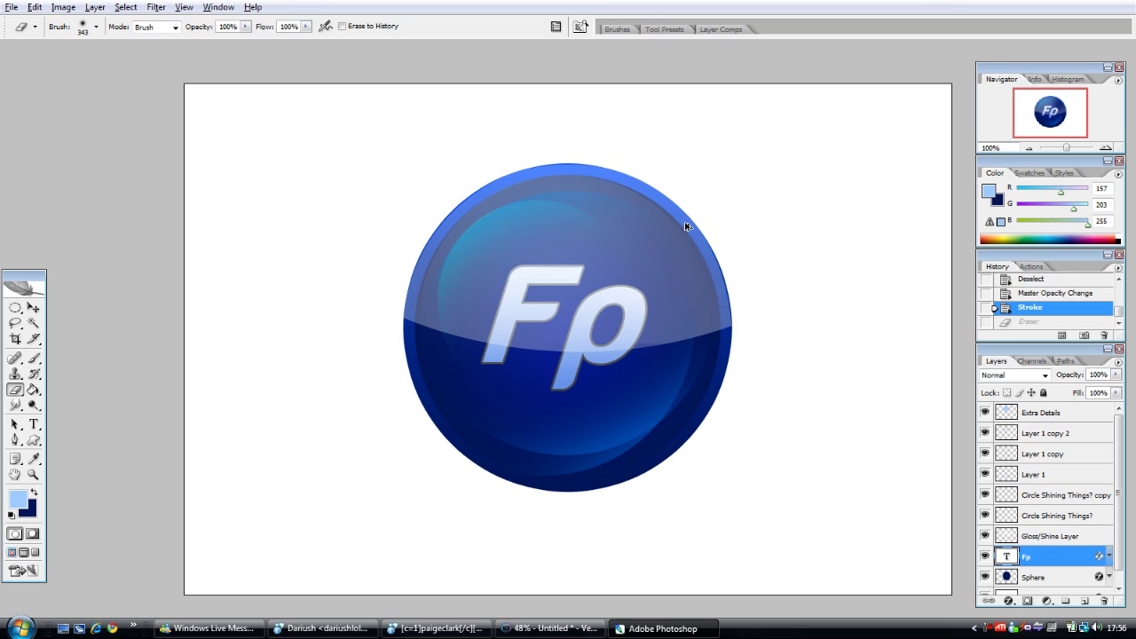
Erase the gloss over the sphere's upper right with a 476 px soft eraser.
right_click(645, 240)
click(1059, 536)
click(1060, 536)
right_click(681, 318)
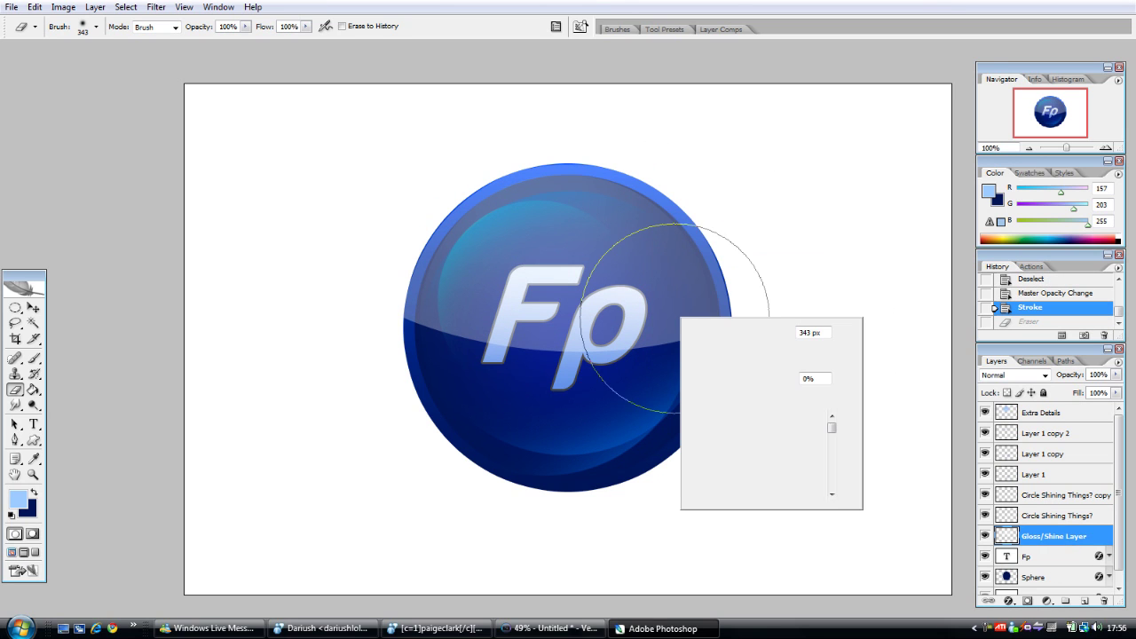
drag(608, 208, 733, 208)
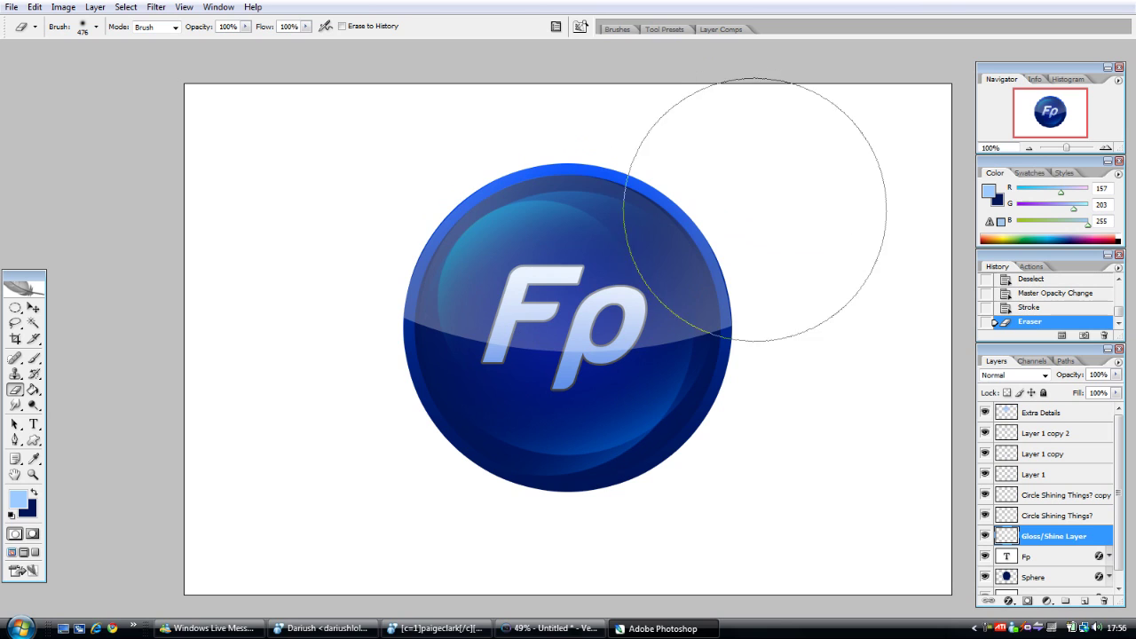
drag(541, 127, 742, 186)
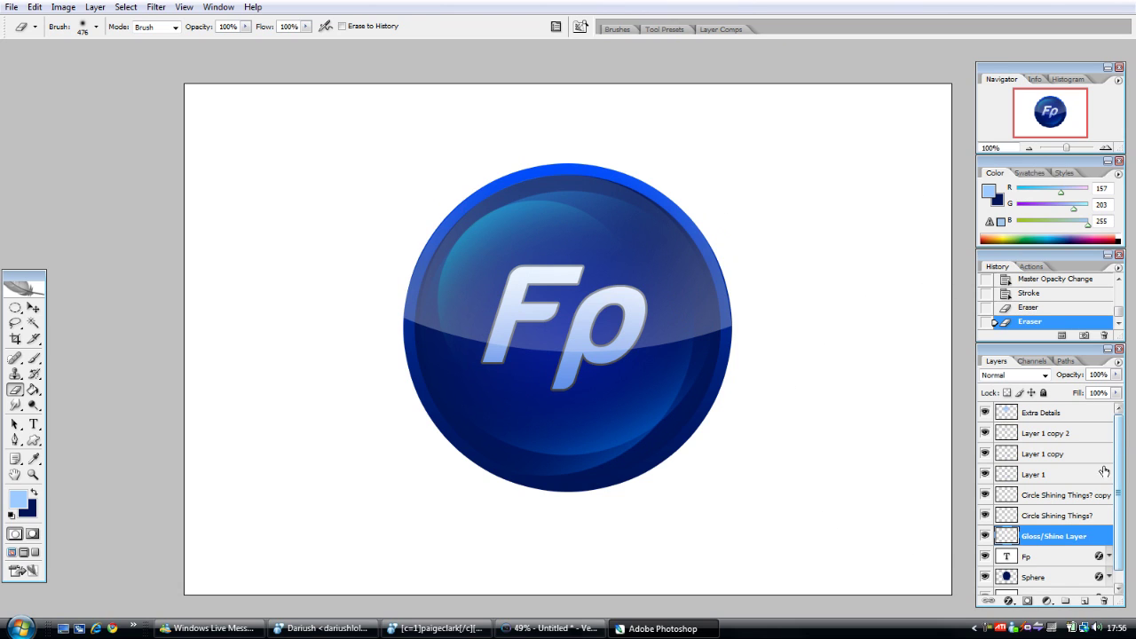
scroll(1056, 577, down, 1)
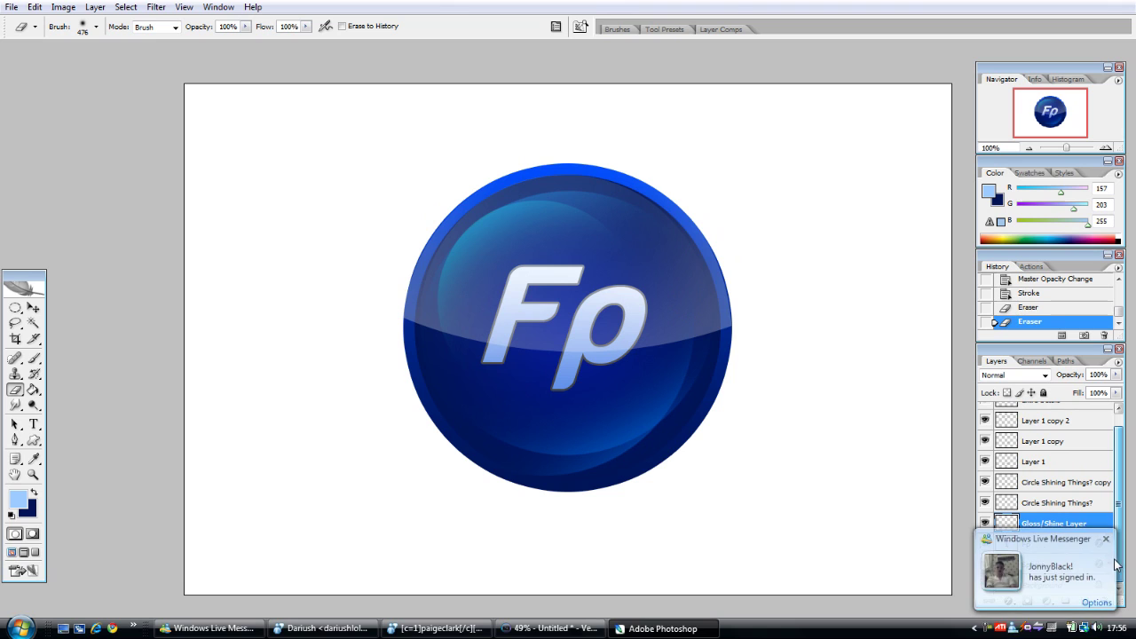
click(1061, 566)
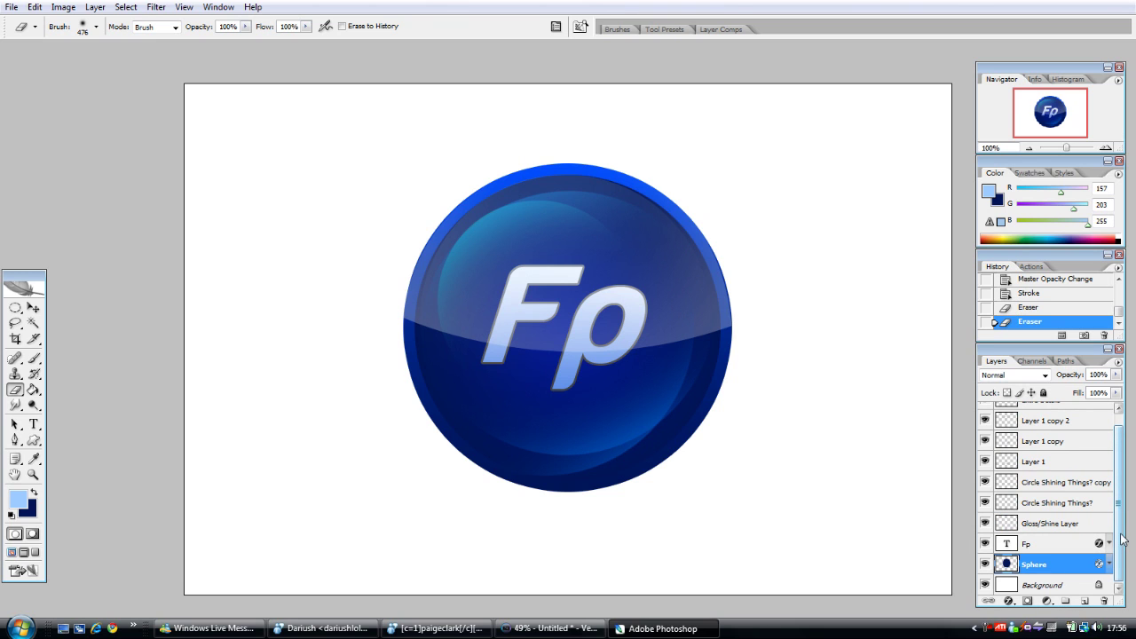
Group the layers from Extra Details to Sphere into Group 1 and duplicate it as Group 1 copy.
scroll(1122, 538, up, 1)
shift+click(1067, 422)
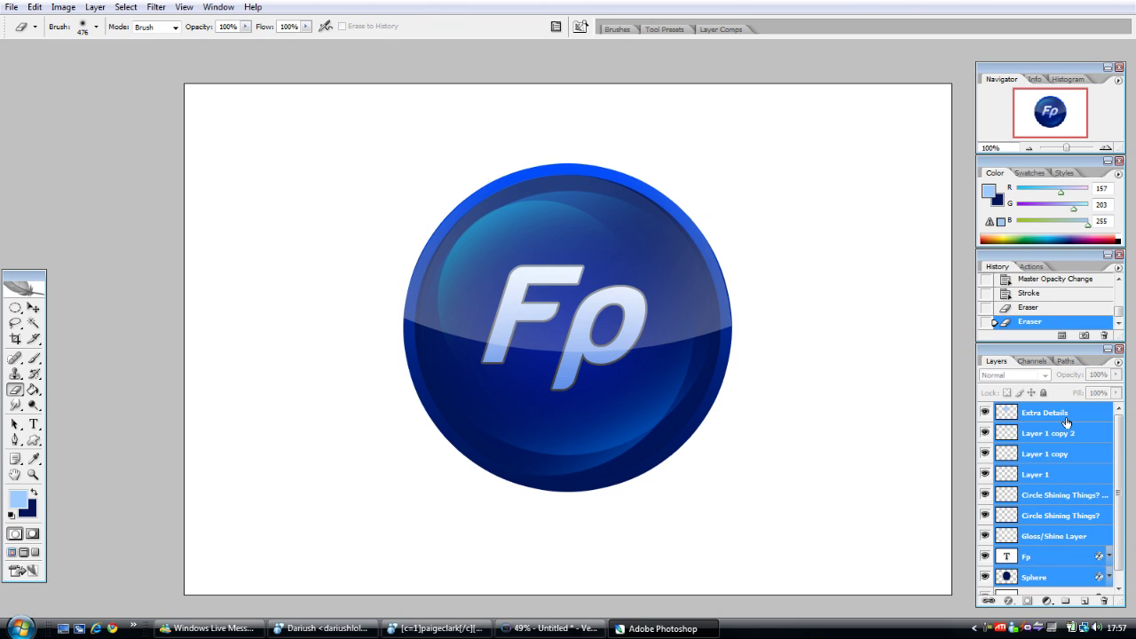
scroll(1060, 532, down, 1)
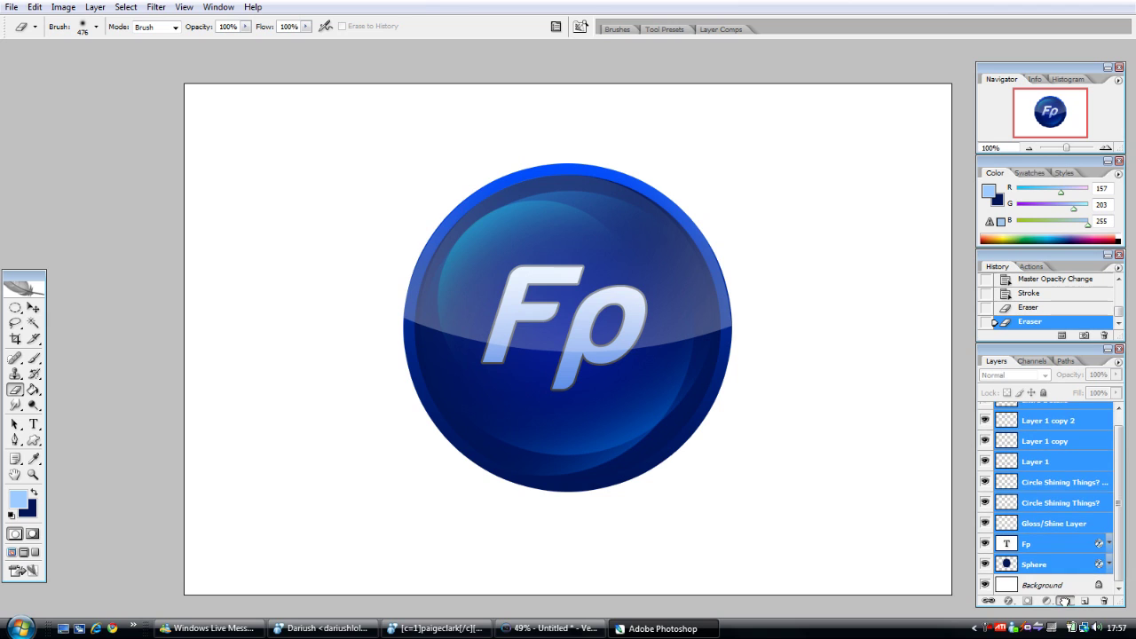
click(1064, 601)
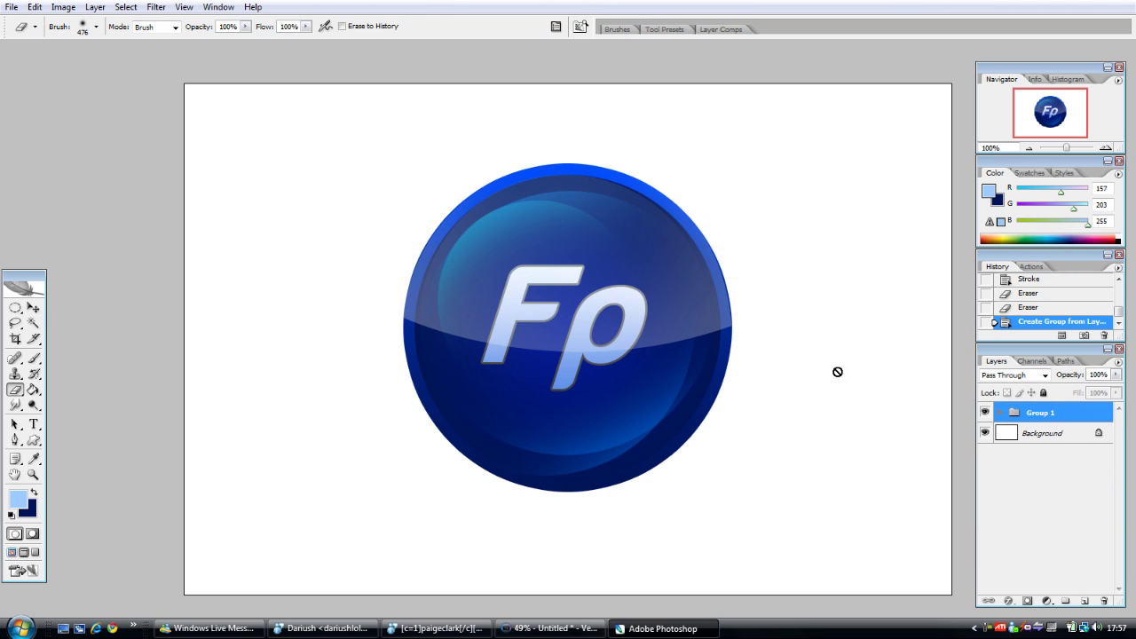
right_click(1043, 417)
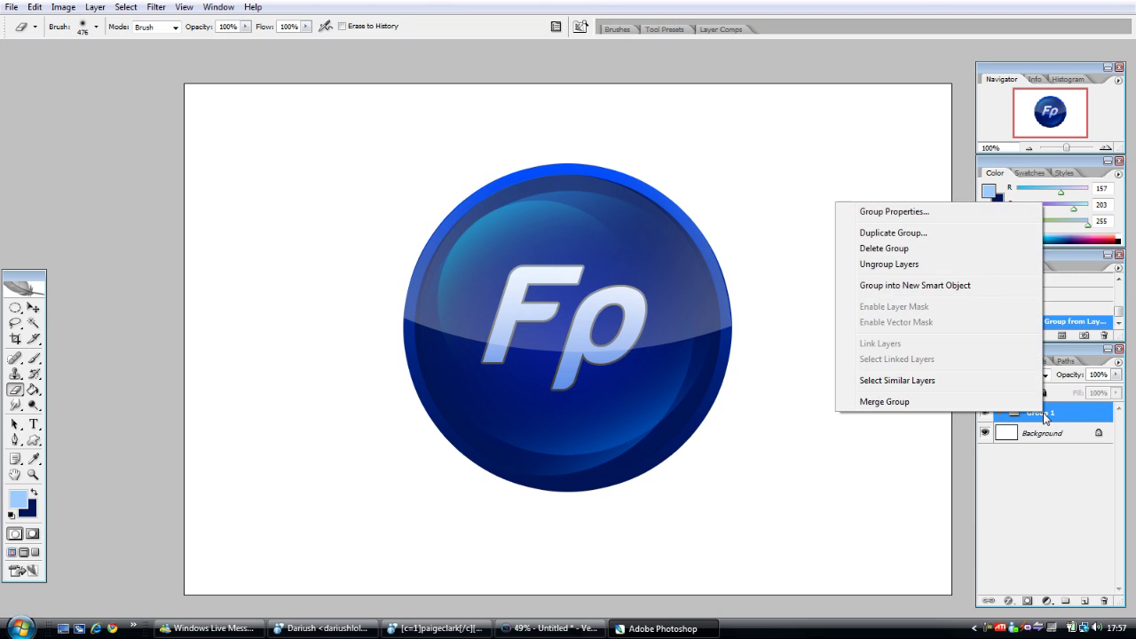
click(861, 233)
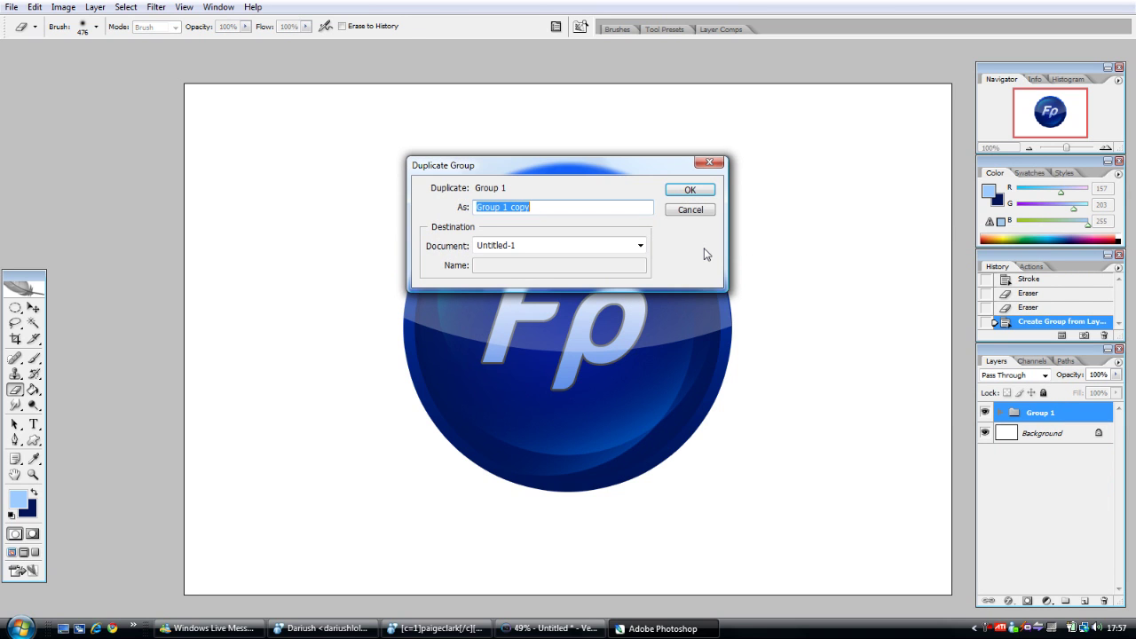
key(Return)
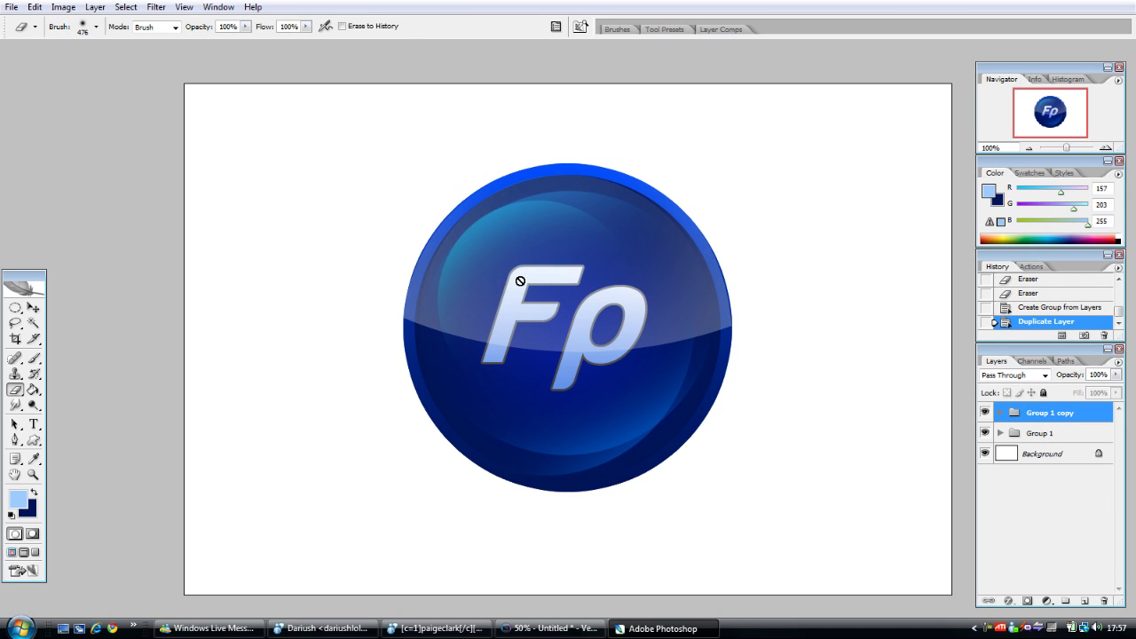
Try flipping and moving the duplicate sphere group, then undo that transform.
click(33, 307)
drag(468, 286, 675, 252)
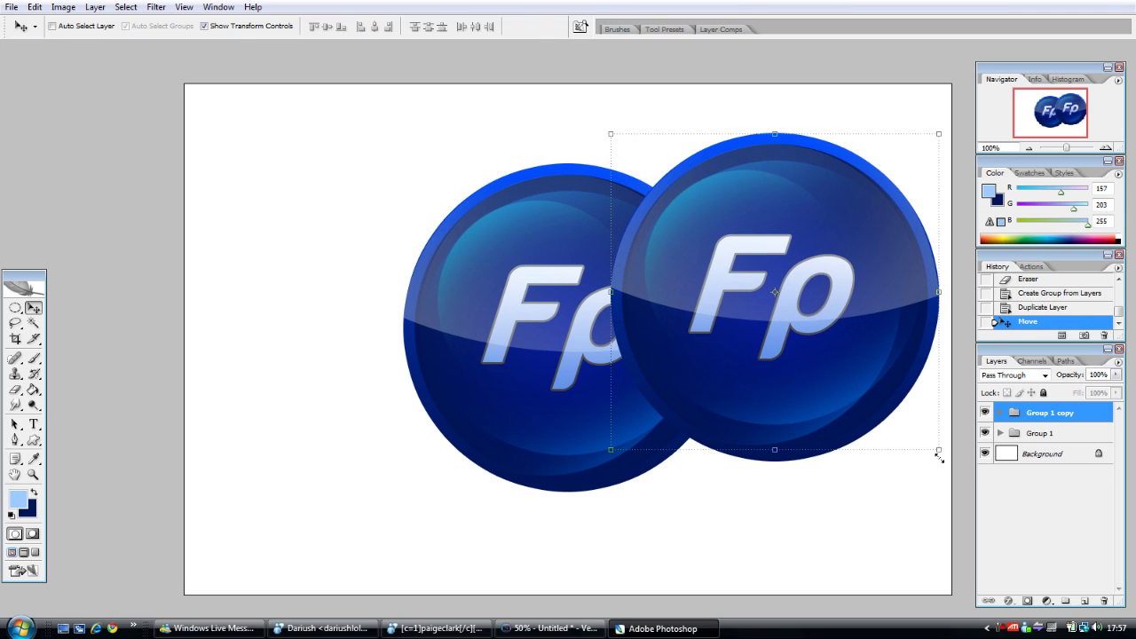
drag(939, 455, 836, 471)
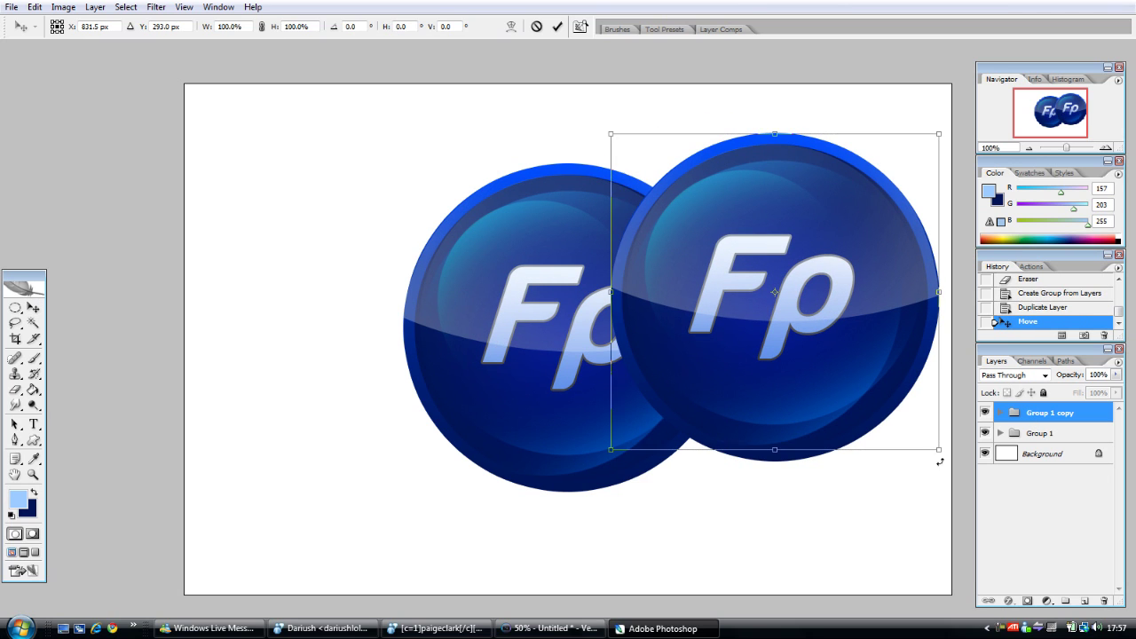
right_click(843, 356)
click(879, 556)
drag(789, 311, 577, 621)
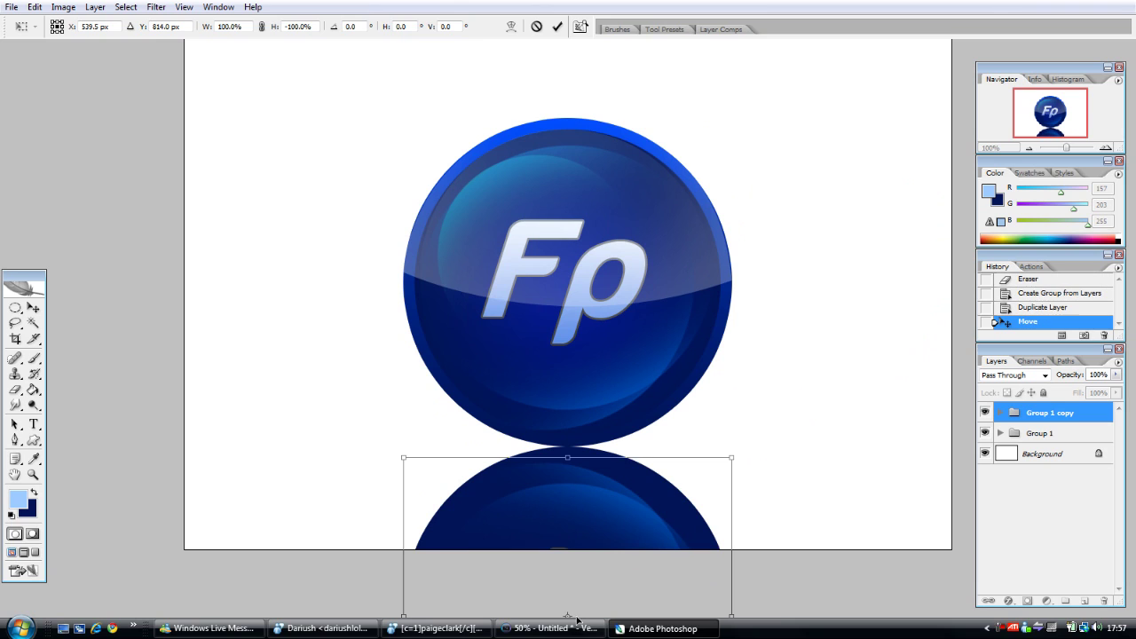
key(Return)
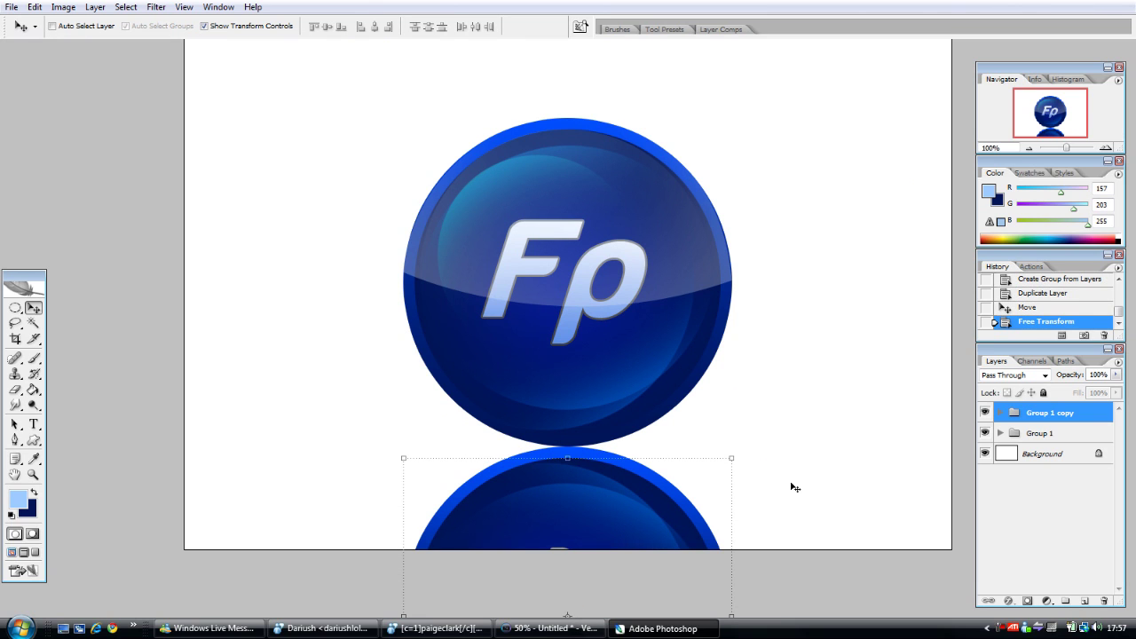
key(ctrl+z)
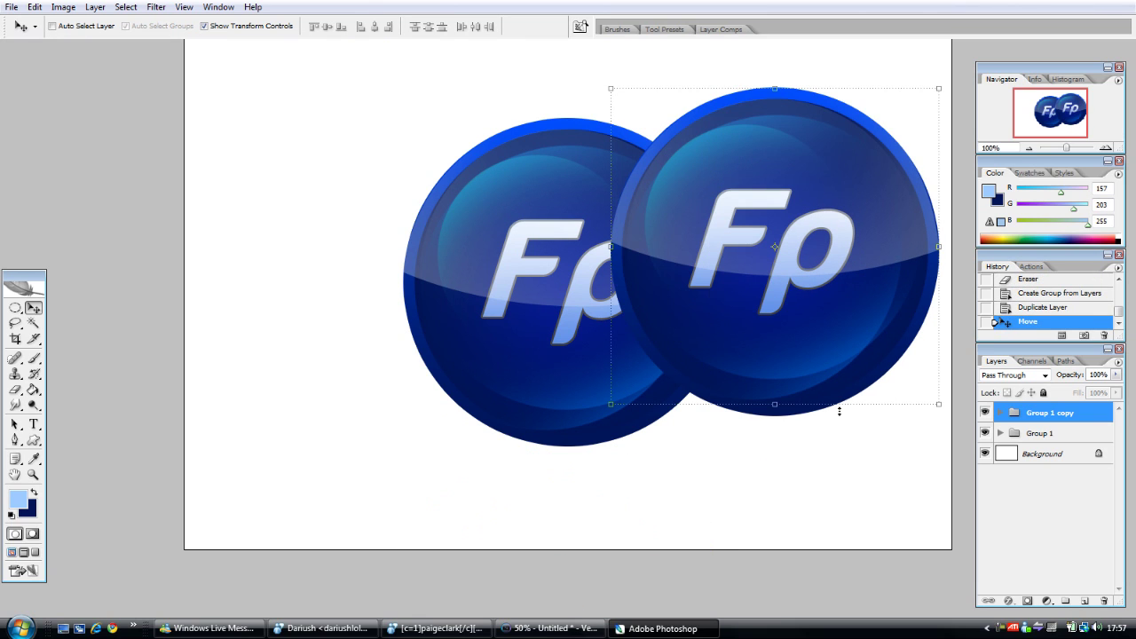
Merge the Group 1 copy layers, Extra Details copy through Sphere copy, into one layer.
click(1001, 413)
click(1036, 434)
scroll(1035, 434, down, 3)
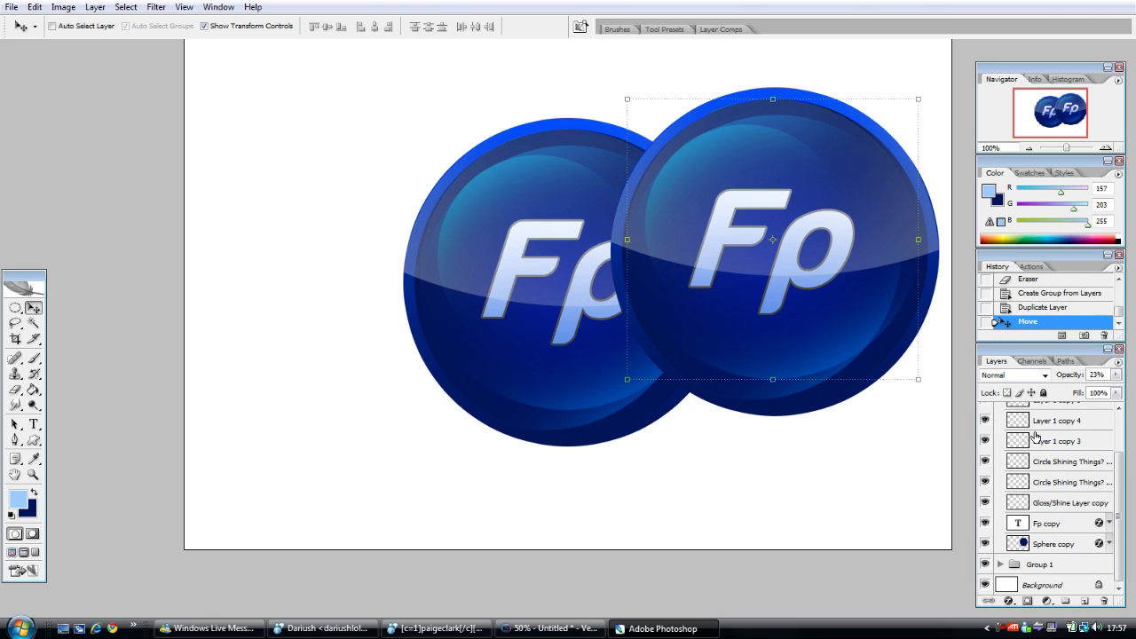
shift+click(1043, 552)
right_click(1047, 550)
click(888, 504)
Line the merged sphere copy up with the original sphere.
drag(826, 323, 630, 423)
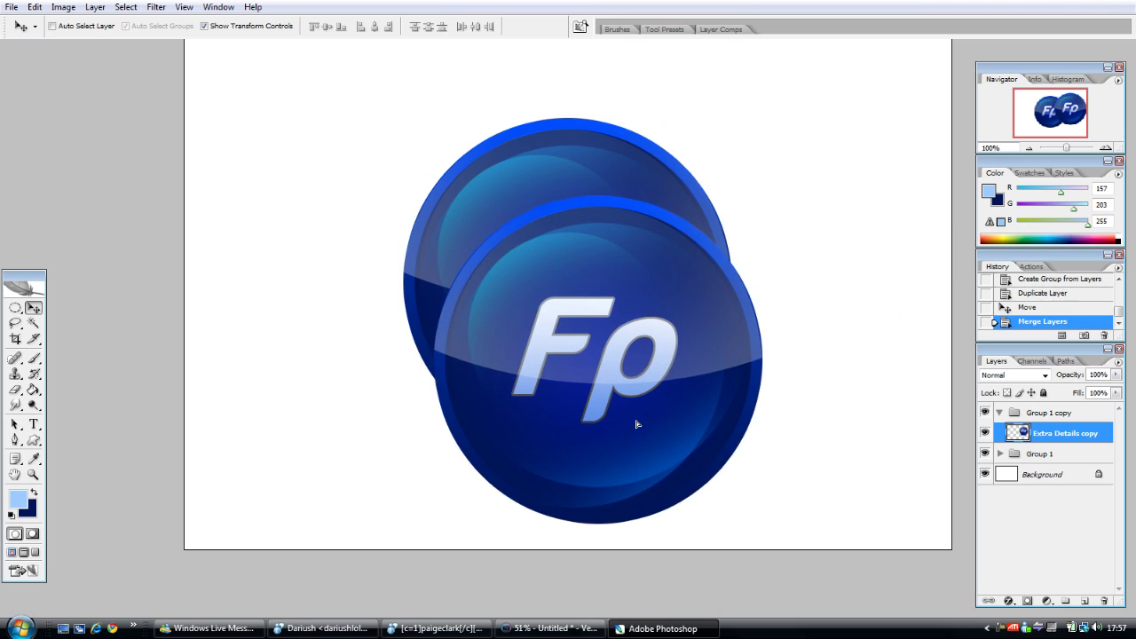
right_click(631, 423)
right_click(591, 306)
click(382, 300)
drag(464, 279, 476, 278)
right_click(513, 308)
click(257, 158)
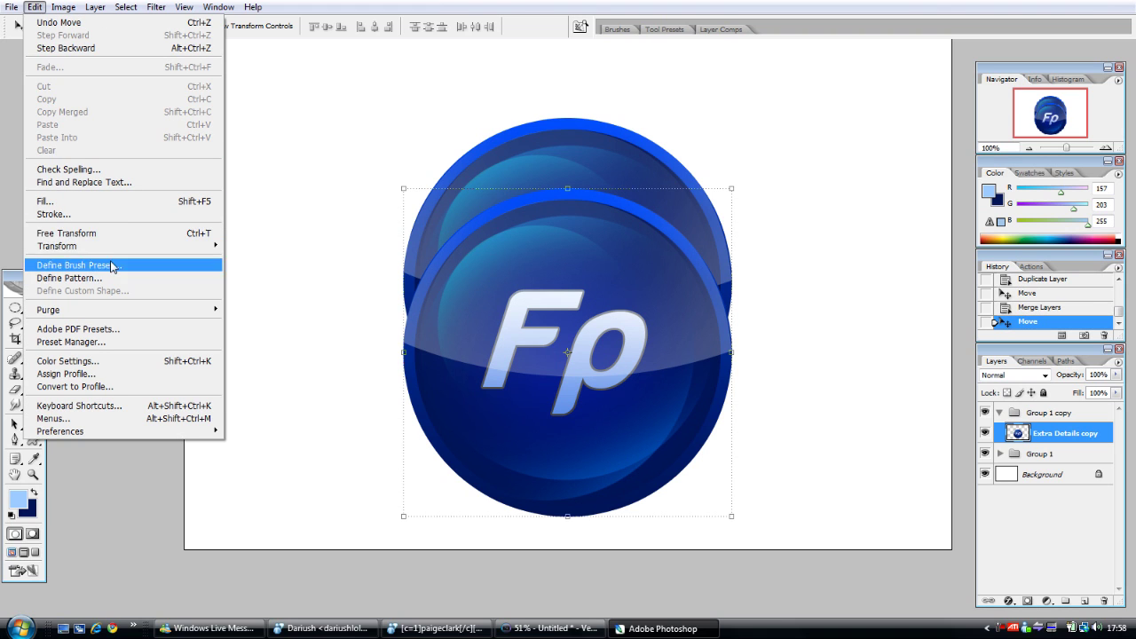
Flip the merged copy vertically, place it below the sphere, and set opacity to 42%.
mouse_move(57, 246)
click(290, 407)
drag(562, 323, 553, 578)
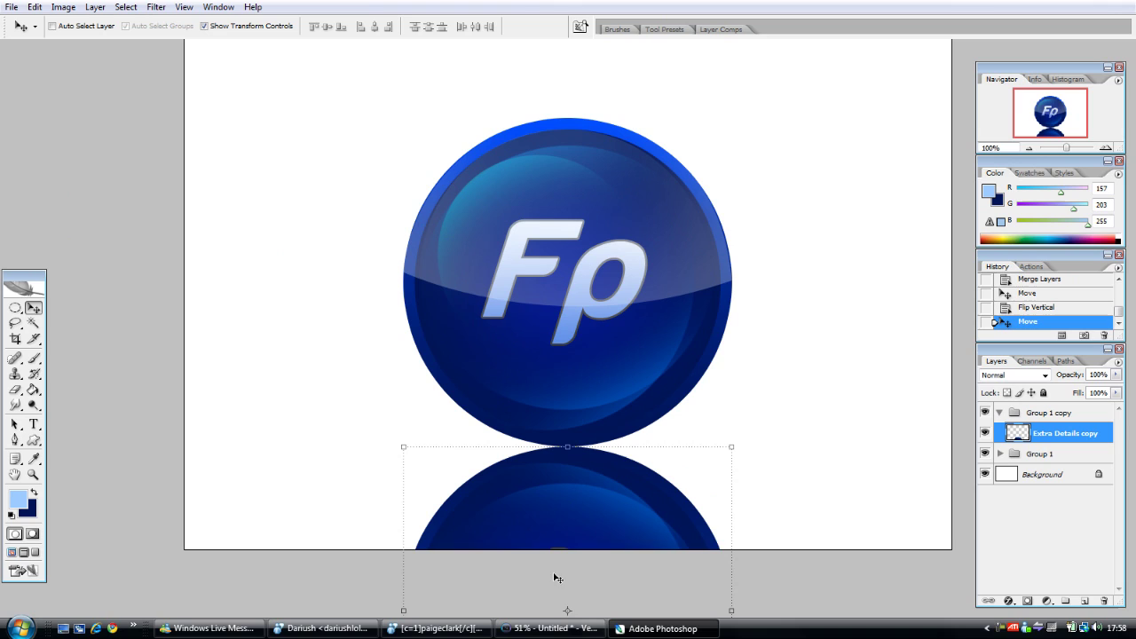
drag(571, 534, 573, 533)
drag(1068, 380, 1023, 377)
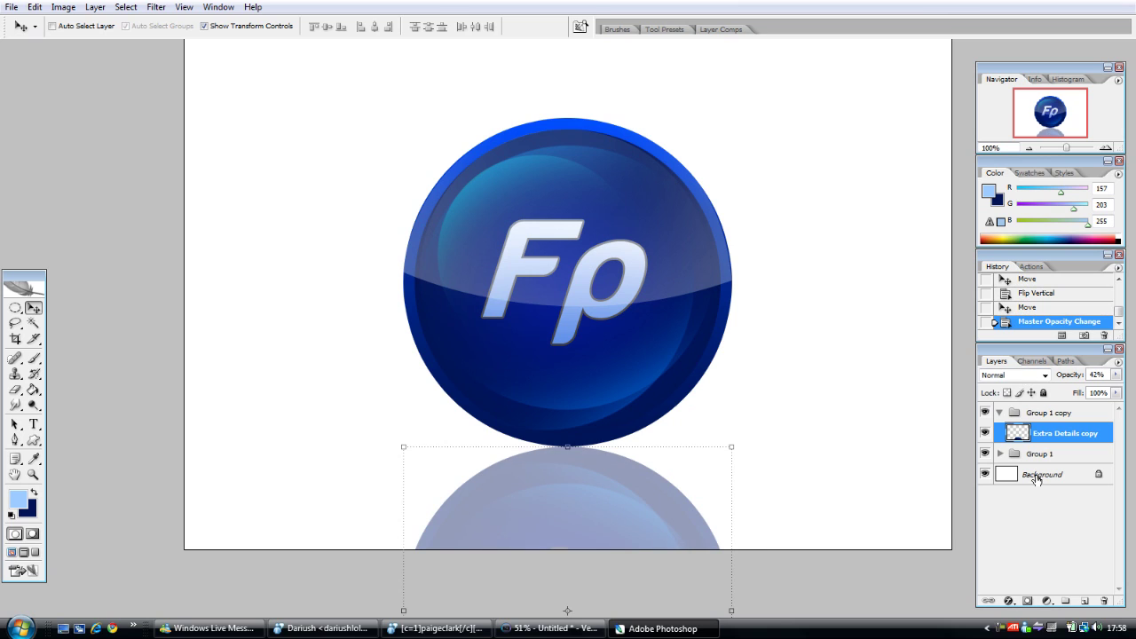
Fill the Background layer with a dark diagonal gradient.
click(1038, 473)
click(33, 390)
drag(33, 390, 76, 391)
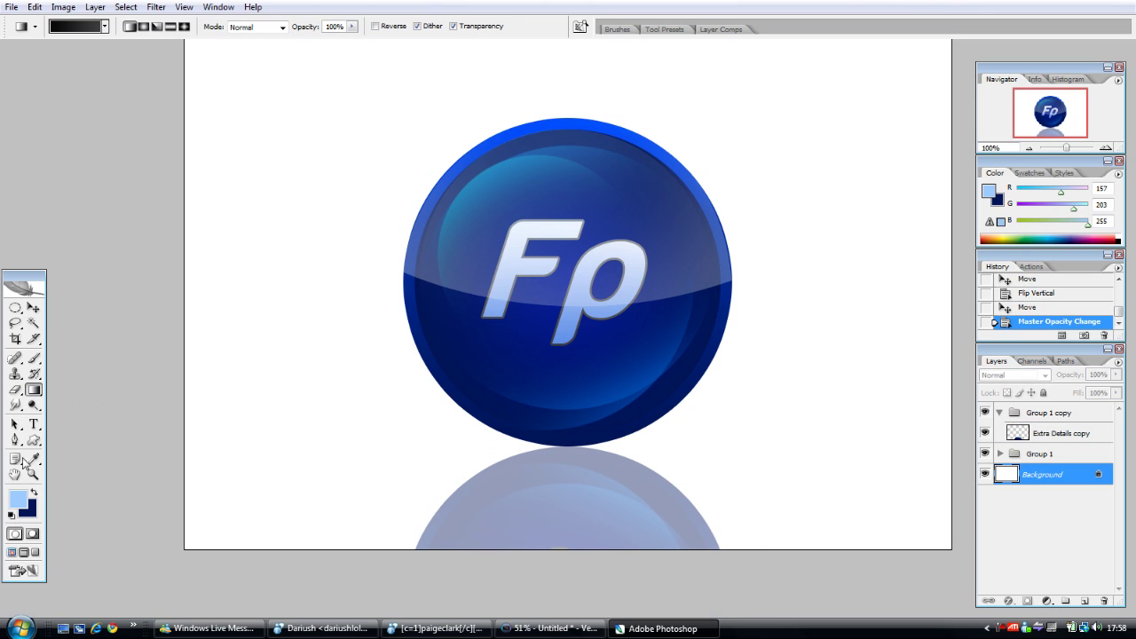
drag(206, 69, 941, 478)
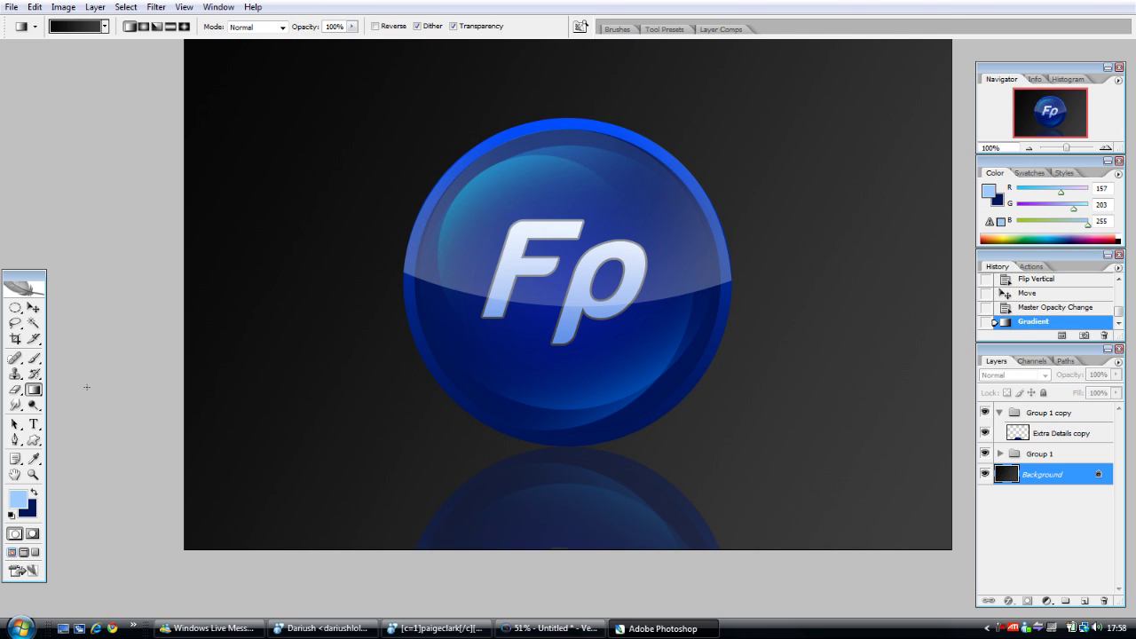
Create Layer 2 and draw a closed, curved floor outline with the Pen tool.
key(ctrl+shift+n)
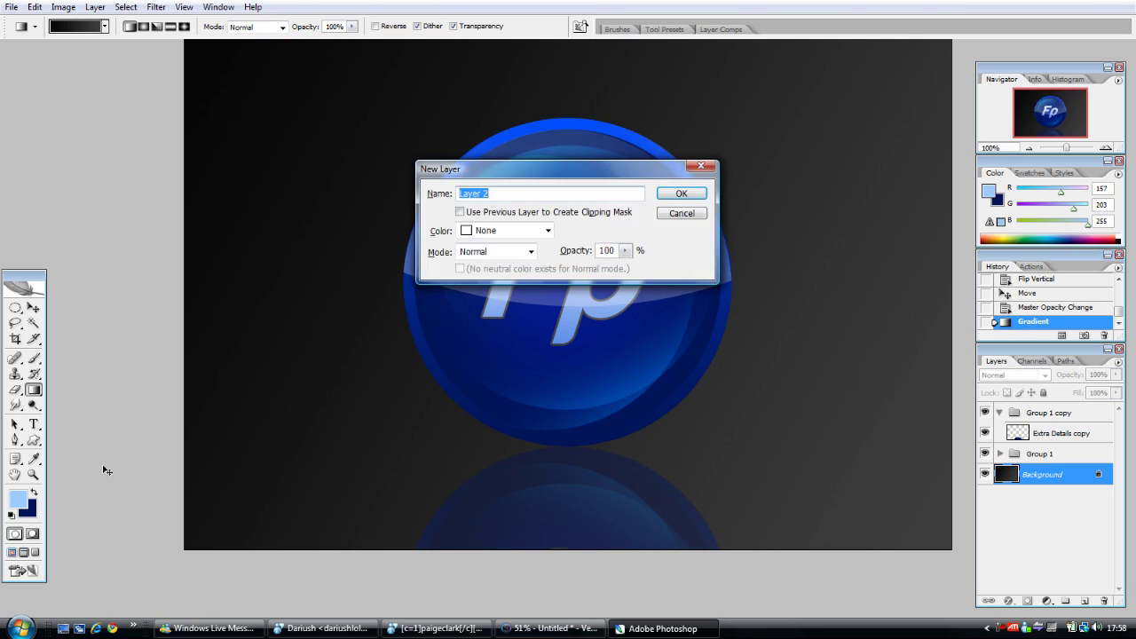
key(Return)
key(p)
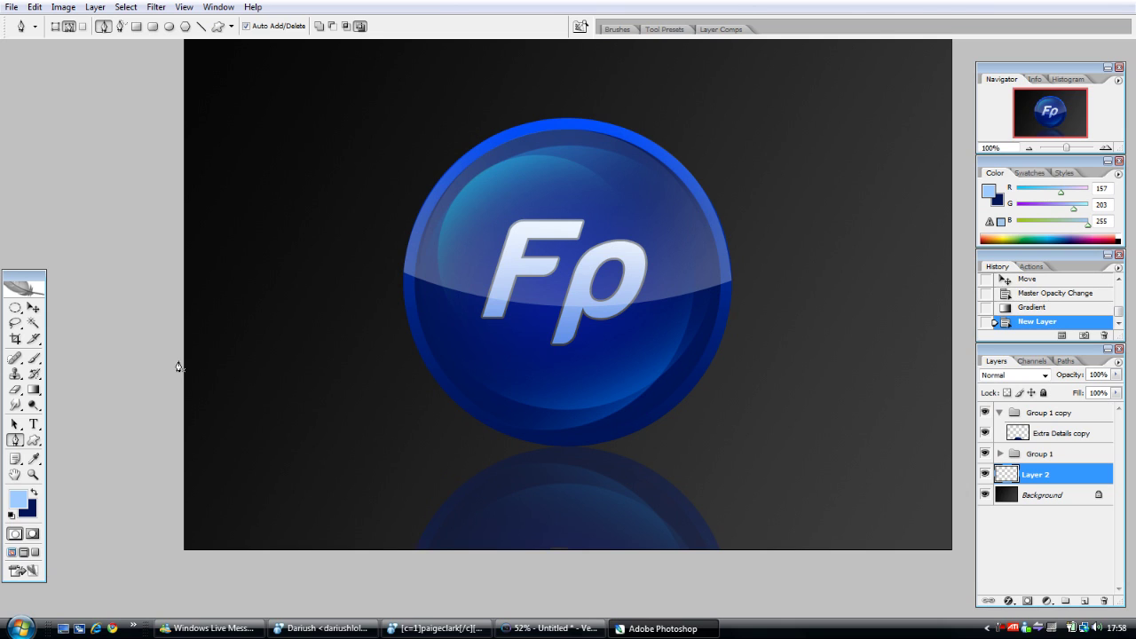
click(178, 362)
mouse_move(970, 400)
mouse_down()
mouse_move(967, 454)
mouse_move(993, 458)
mouse_up()
click(828, 582)
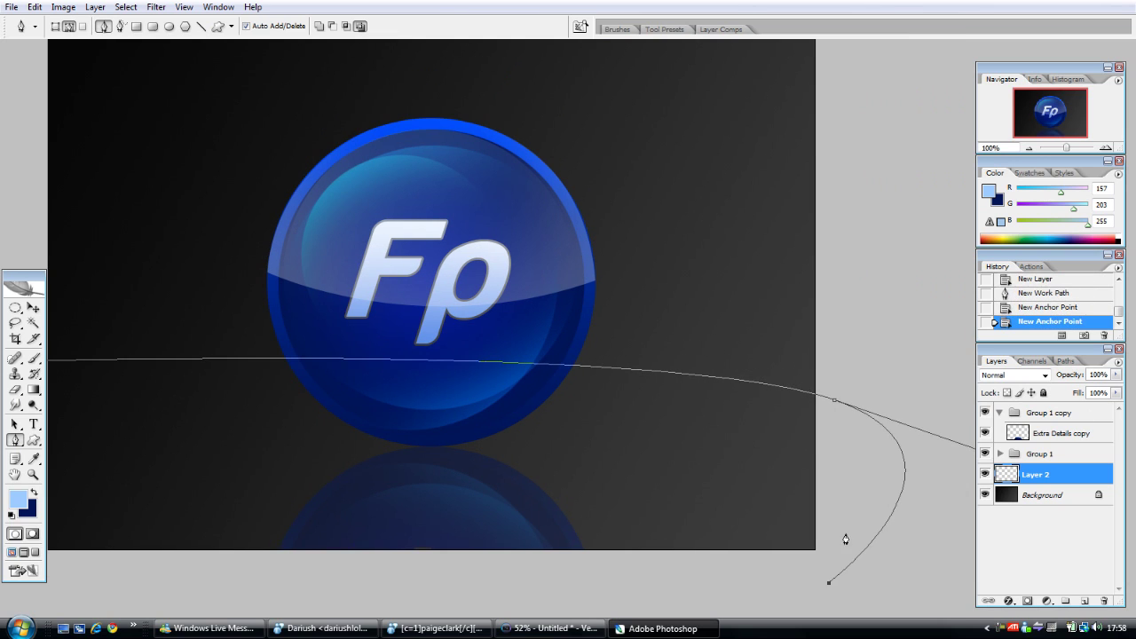
click(93, 587)
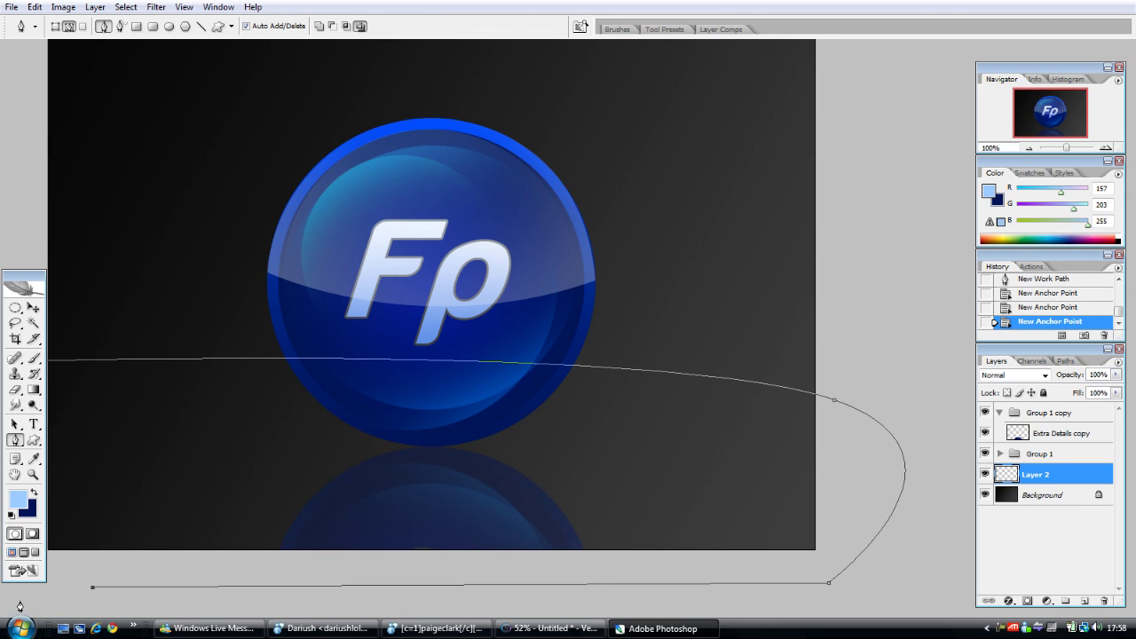
drag(20, 607, 194, 579)
click(244, 365)
Fill the floor path with light blue at 30% opacity.
right_click(477, 405)
click(533, 483)
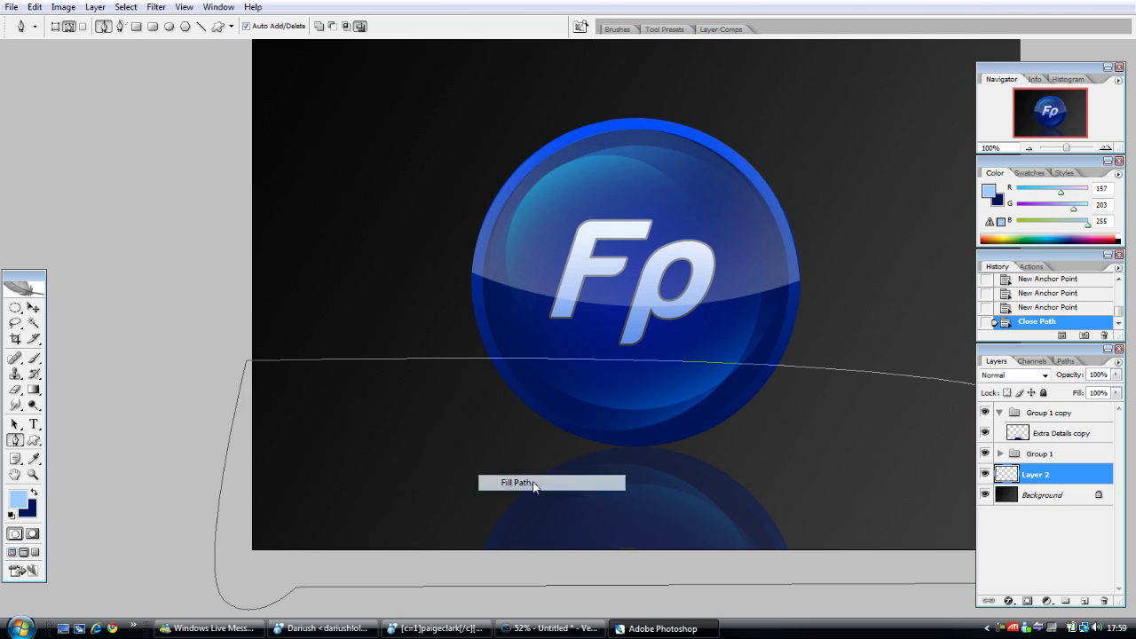
drag(167, 438, 156, 361)
click(397, 355)
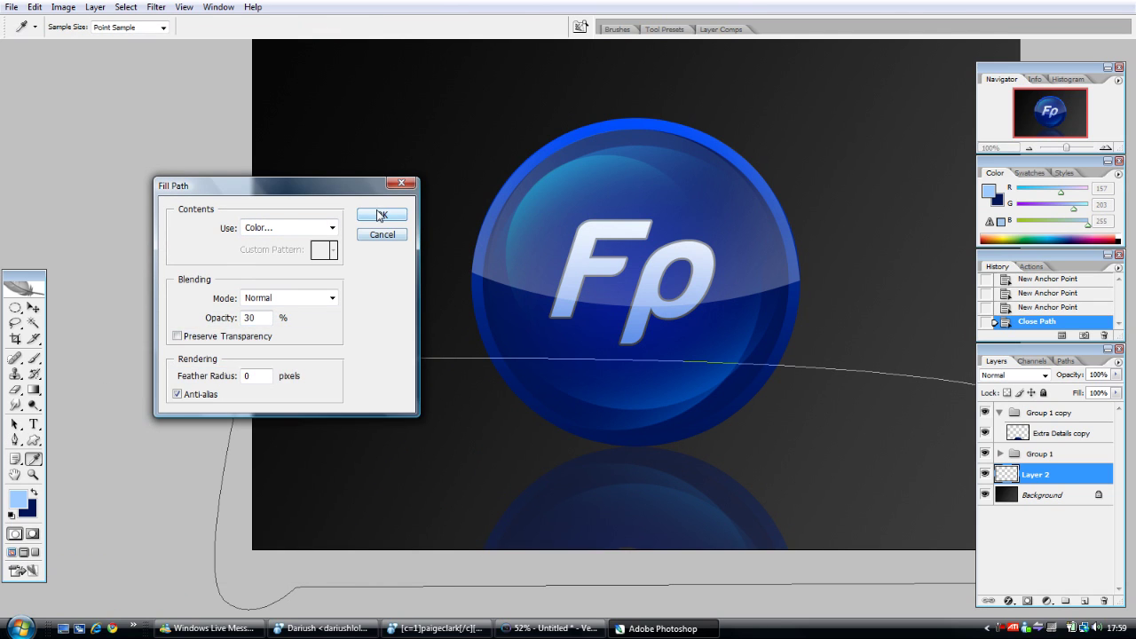
click(380, 216)
click(18, 438)
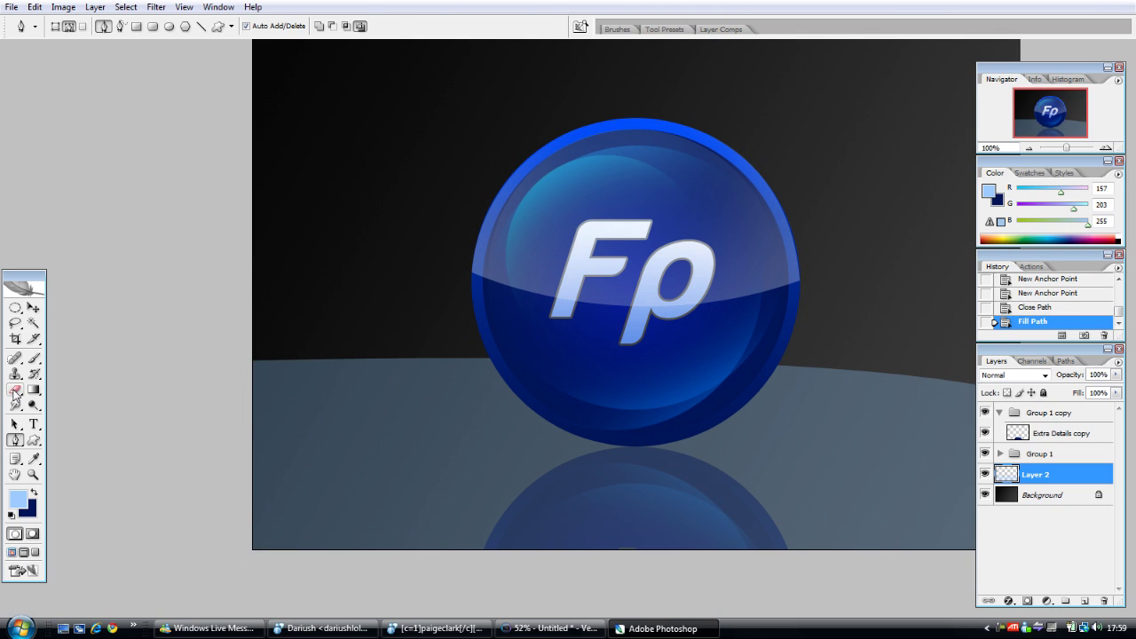
click(15, 390)
Erase much of the floor's light fill across the bottom with a large soft eraser.
mouse_move(190, 494)
mouse_down()
mouse_move(514, 533)
mouse_move(887, 497)
mouse_up()
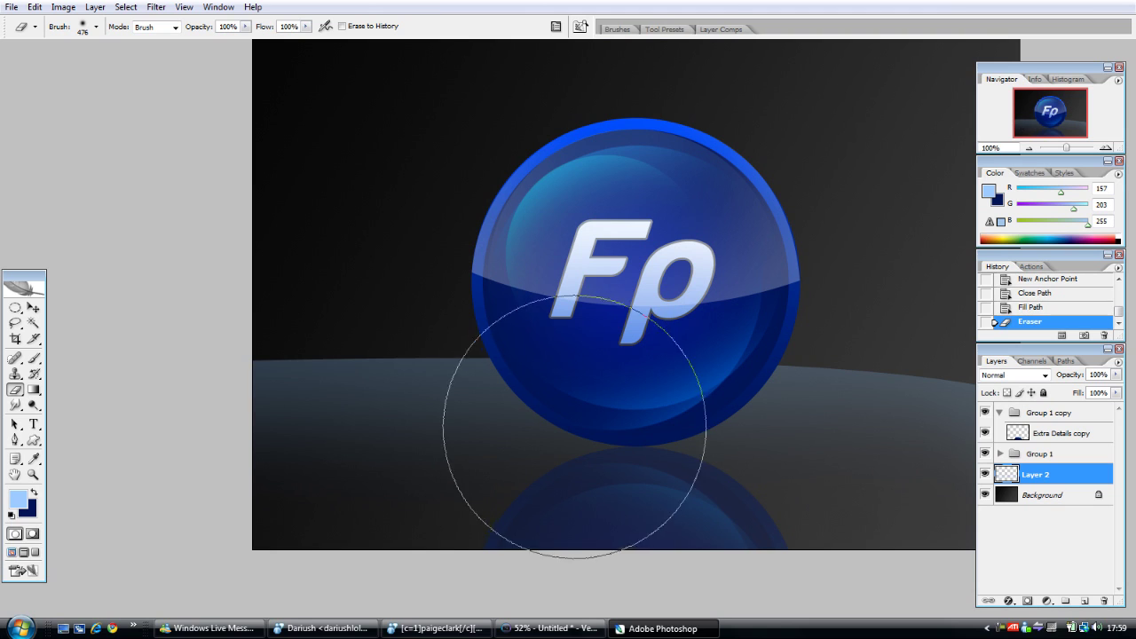
drag(588, 494, 958, 497)
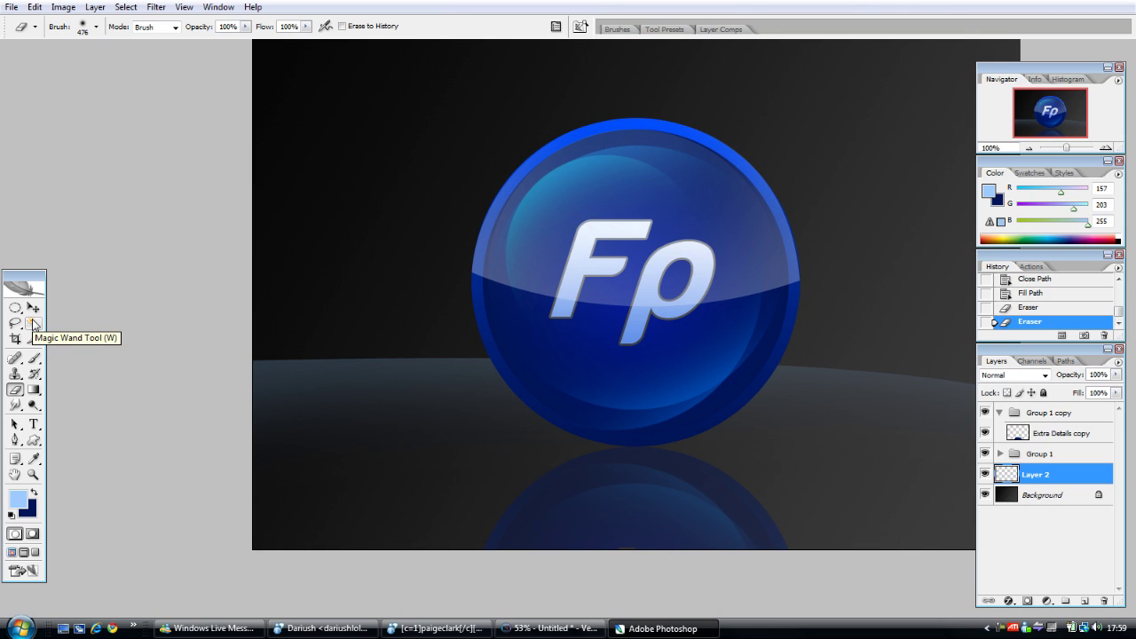
click(1029, 415)
Add a new Layer 3 inside Group 1 copy, then undo it.
key(ctrl+shift+n)
key(Return)
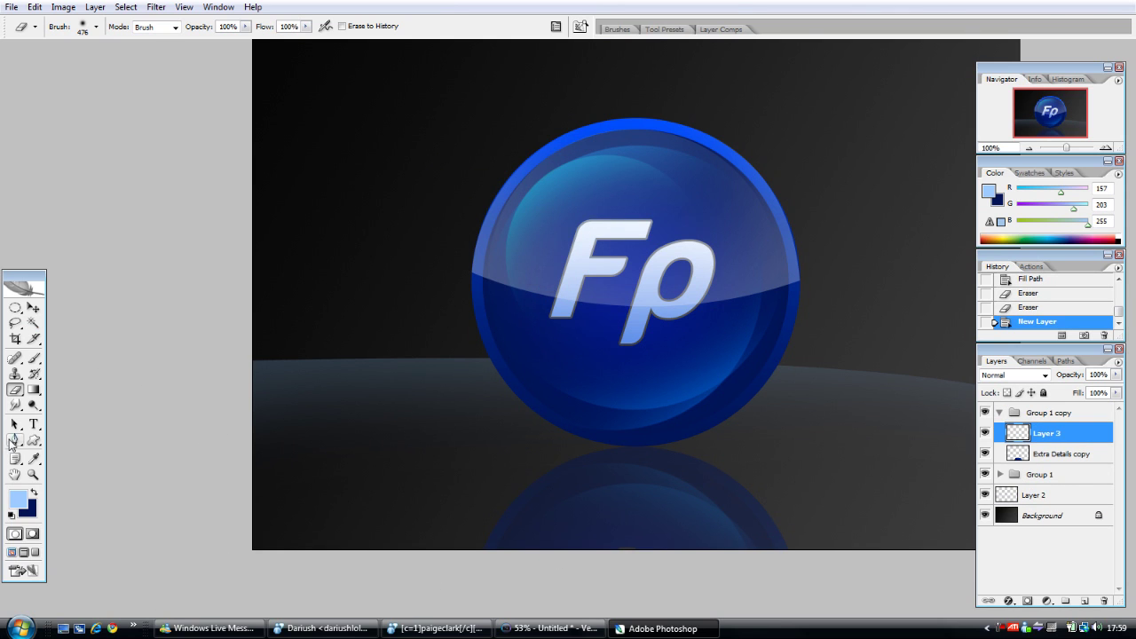
key(ctrl+z)
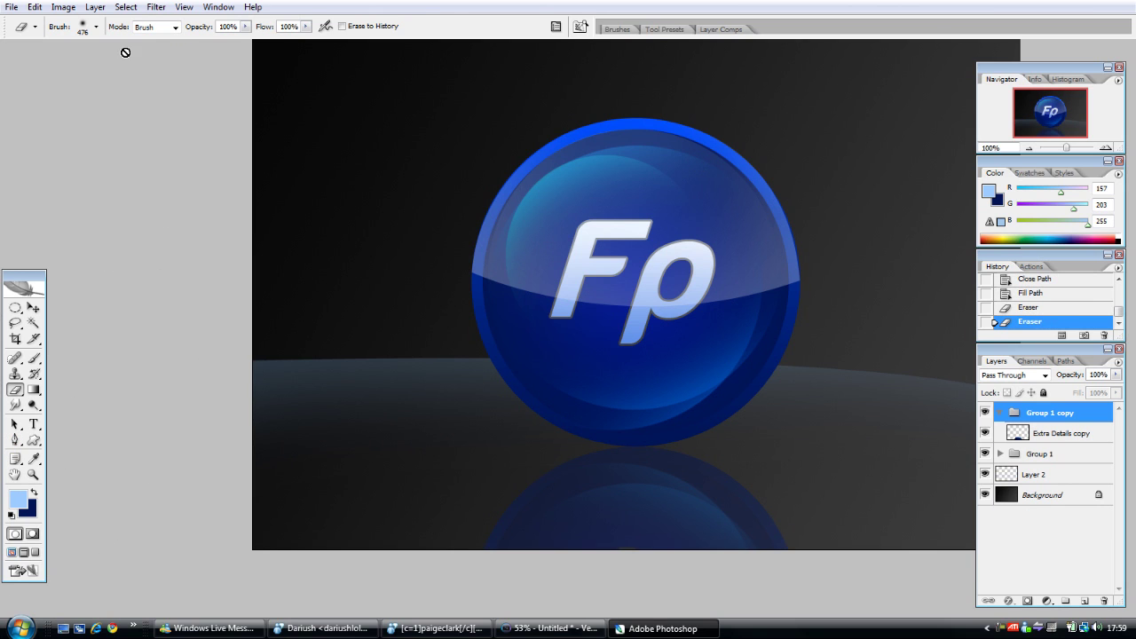
click(11, 7)
Save the icon as a Photoshop PSD named 'FP LOGO FOR YOUTUBE' in Pictures.
click(53, 165)
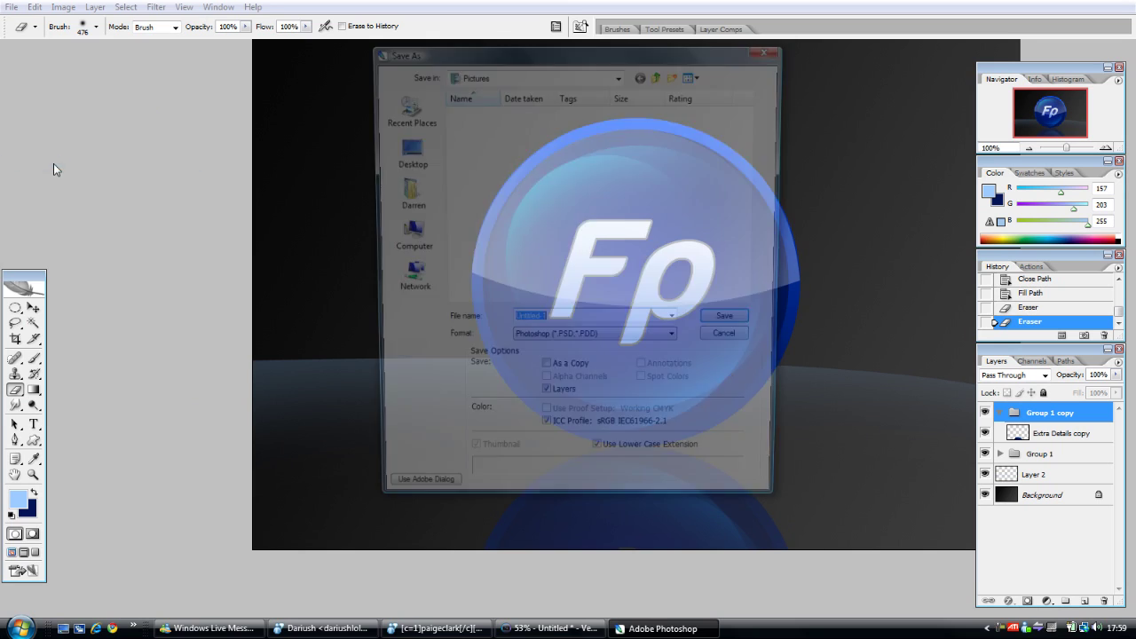
key(Caps_Lock)
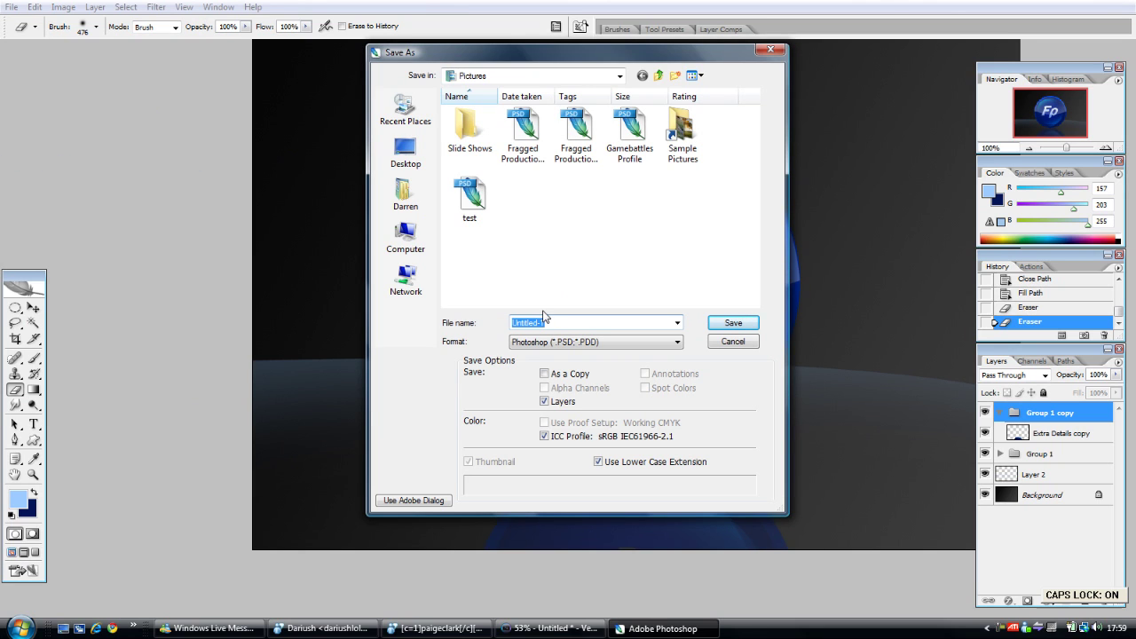
text(FP LOGO FOR YOUTUBE)
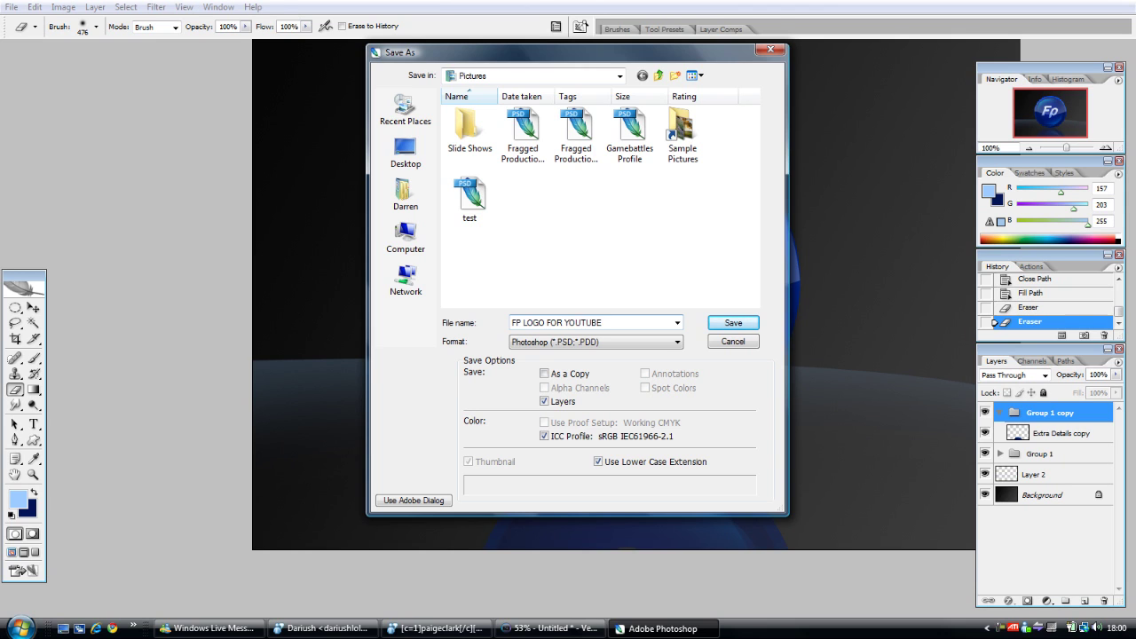
key(Return)
key(Return)
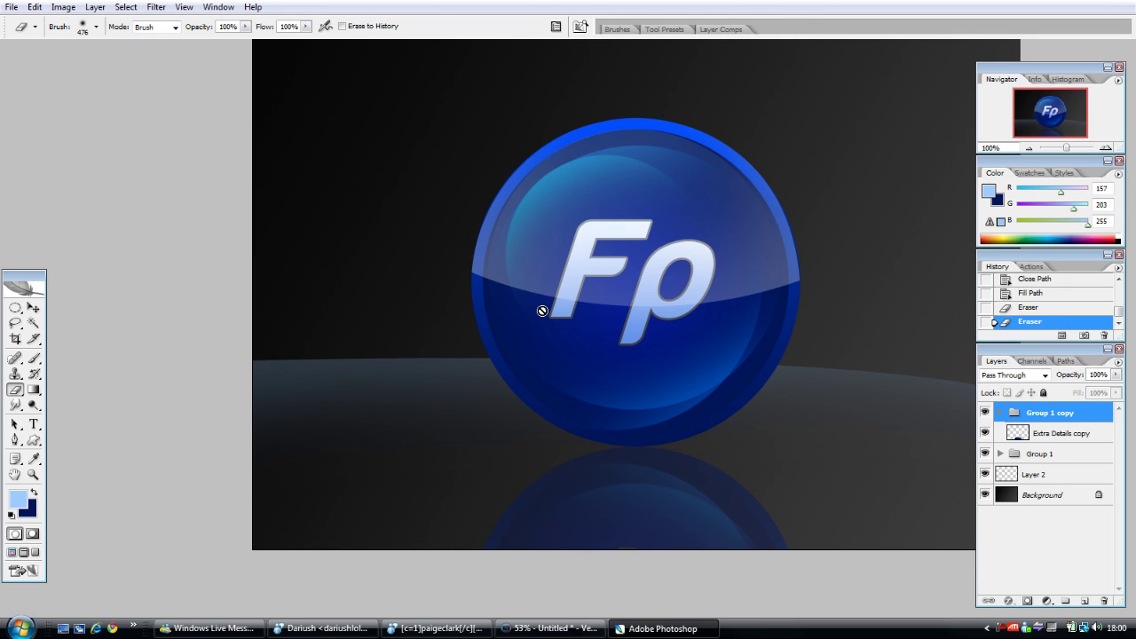